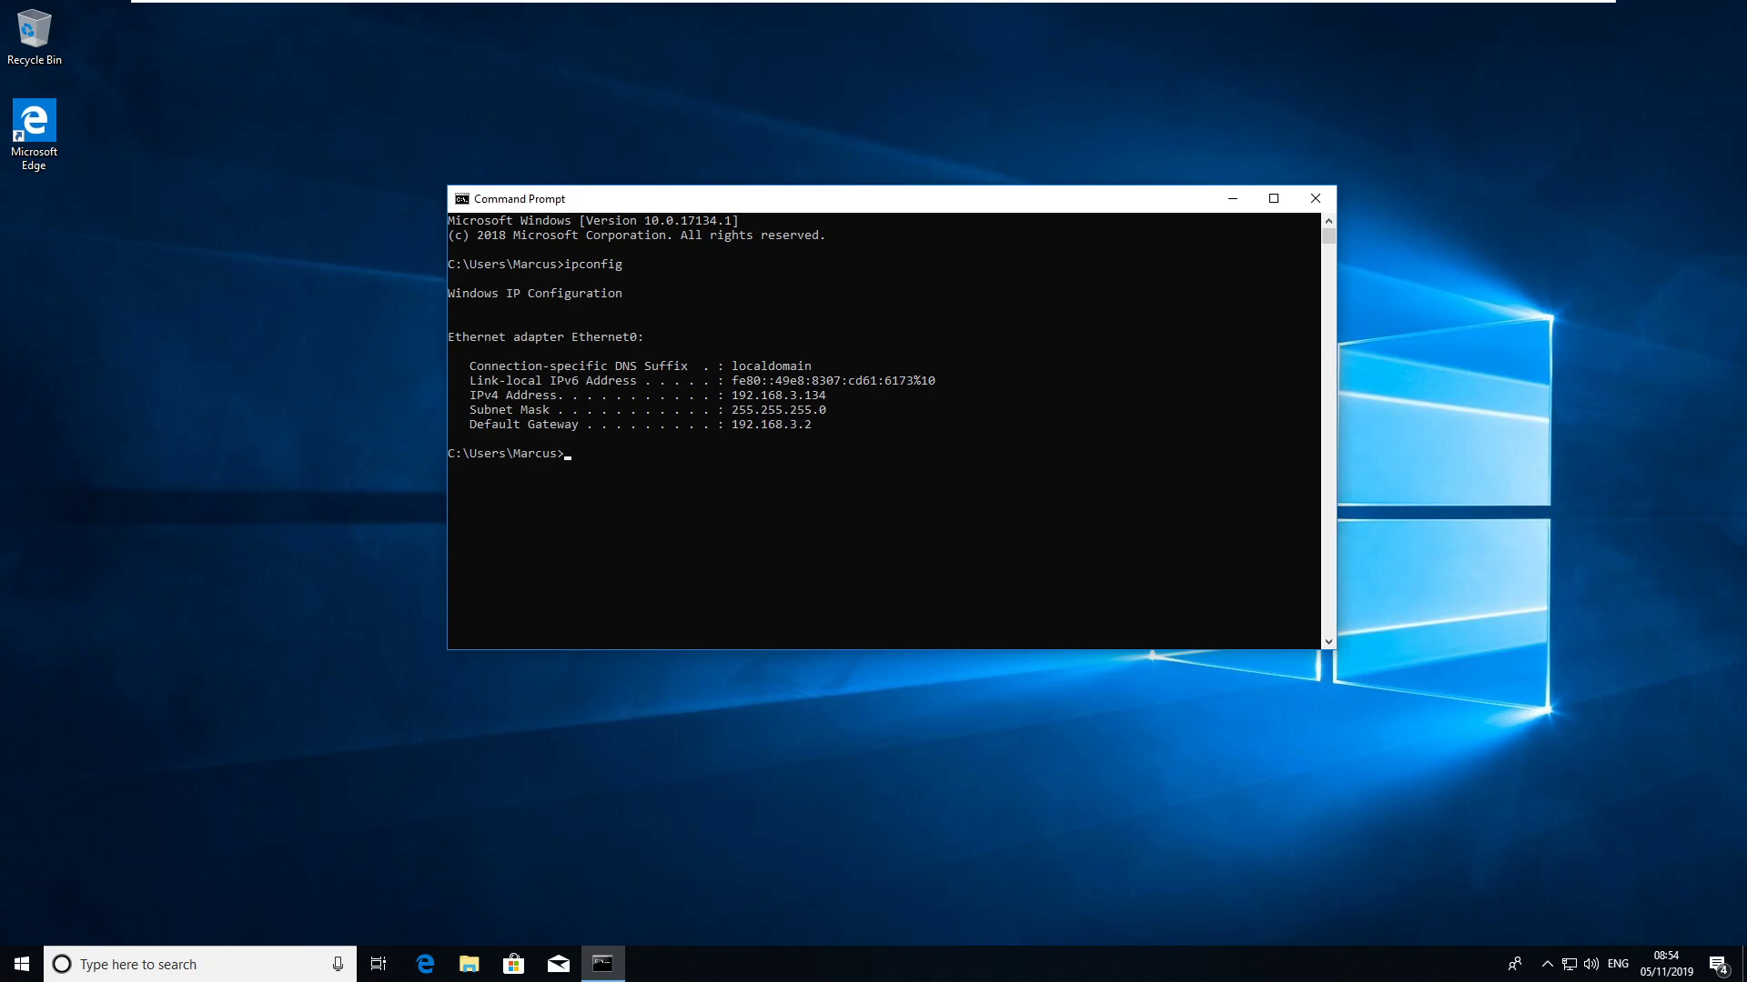
# Select the IPv4 address 192.168.3.134 in the ipconfig output.
pyautogui.moveTo(732, 396); pyautogui.dragTo(835, 406)
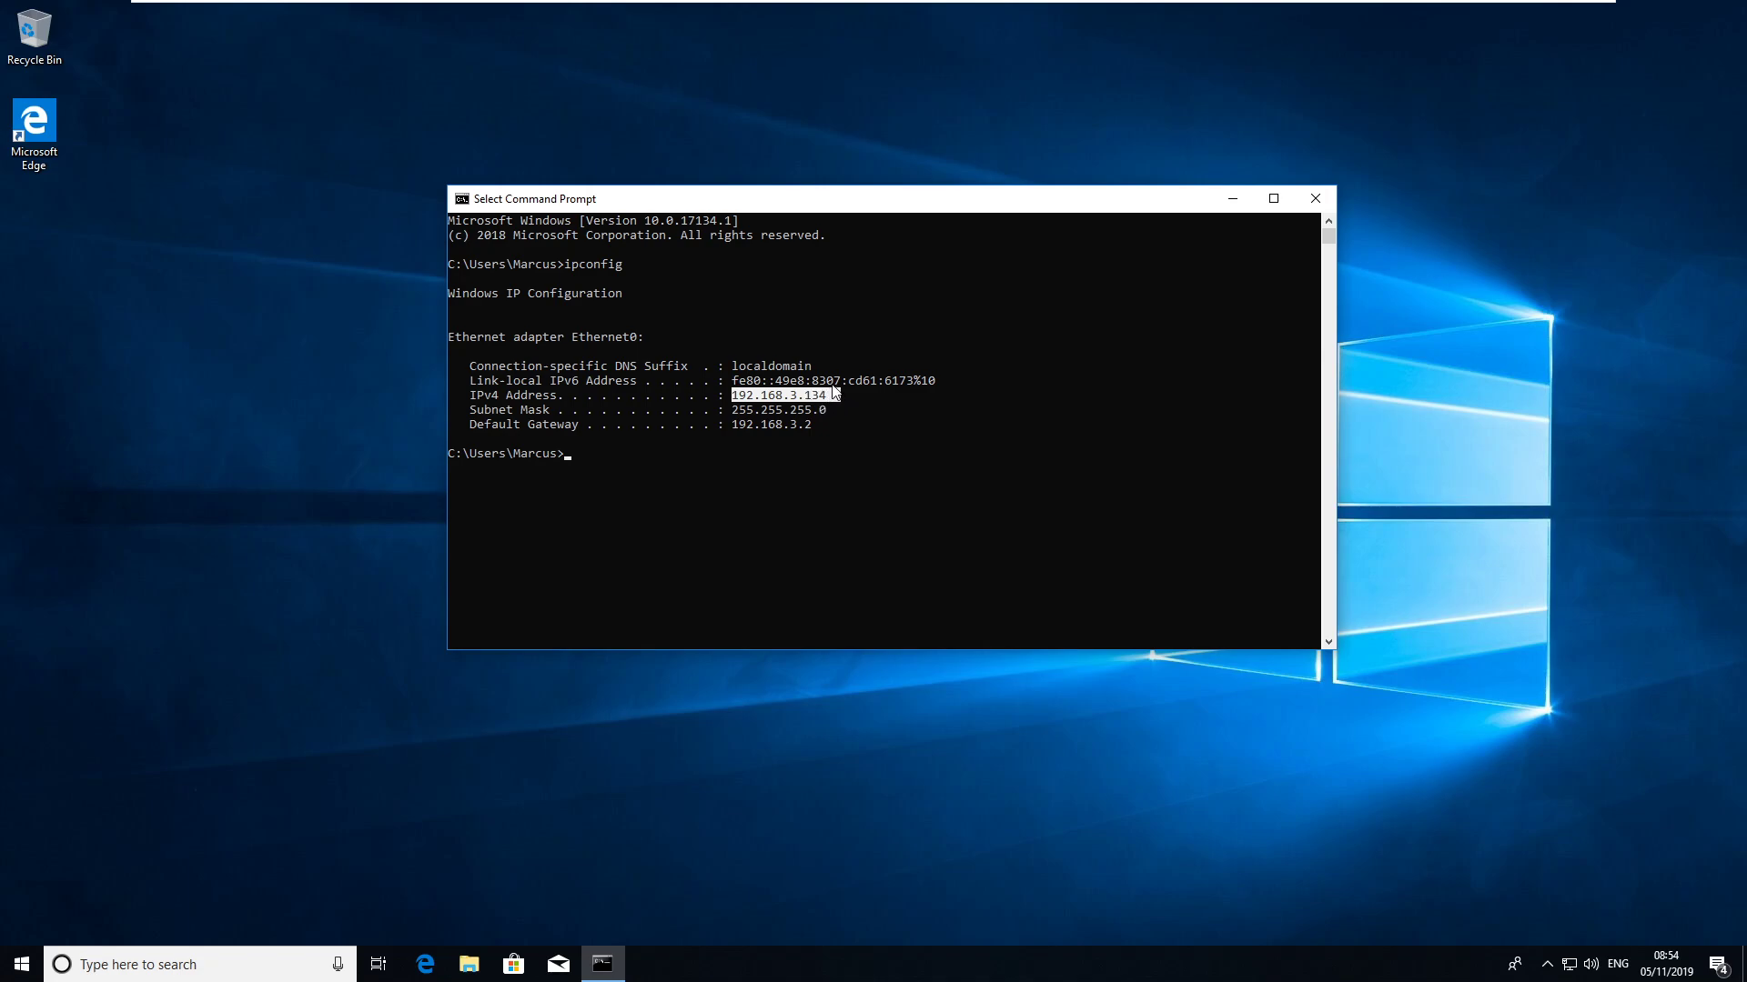
# On the Kali Linux VM, run sslscan 192.168.3.100 against the Windows host.
pyautogui.moveTo(1092, 9)
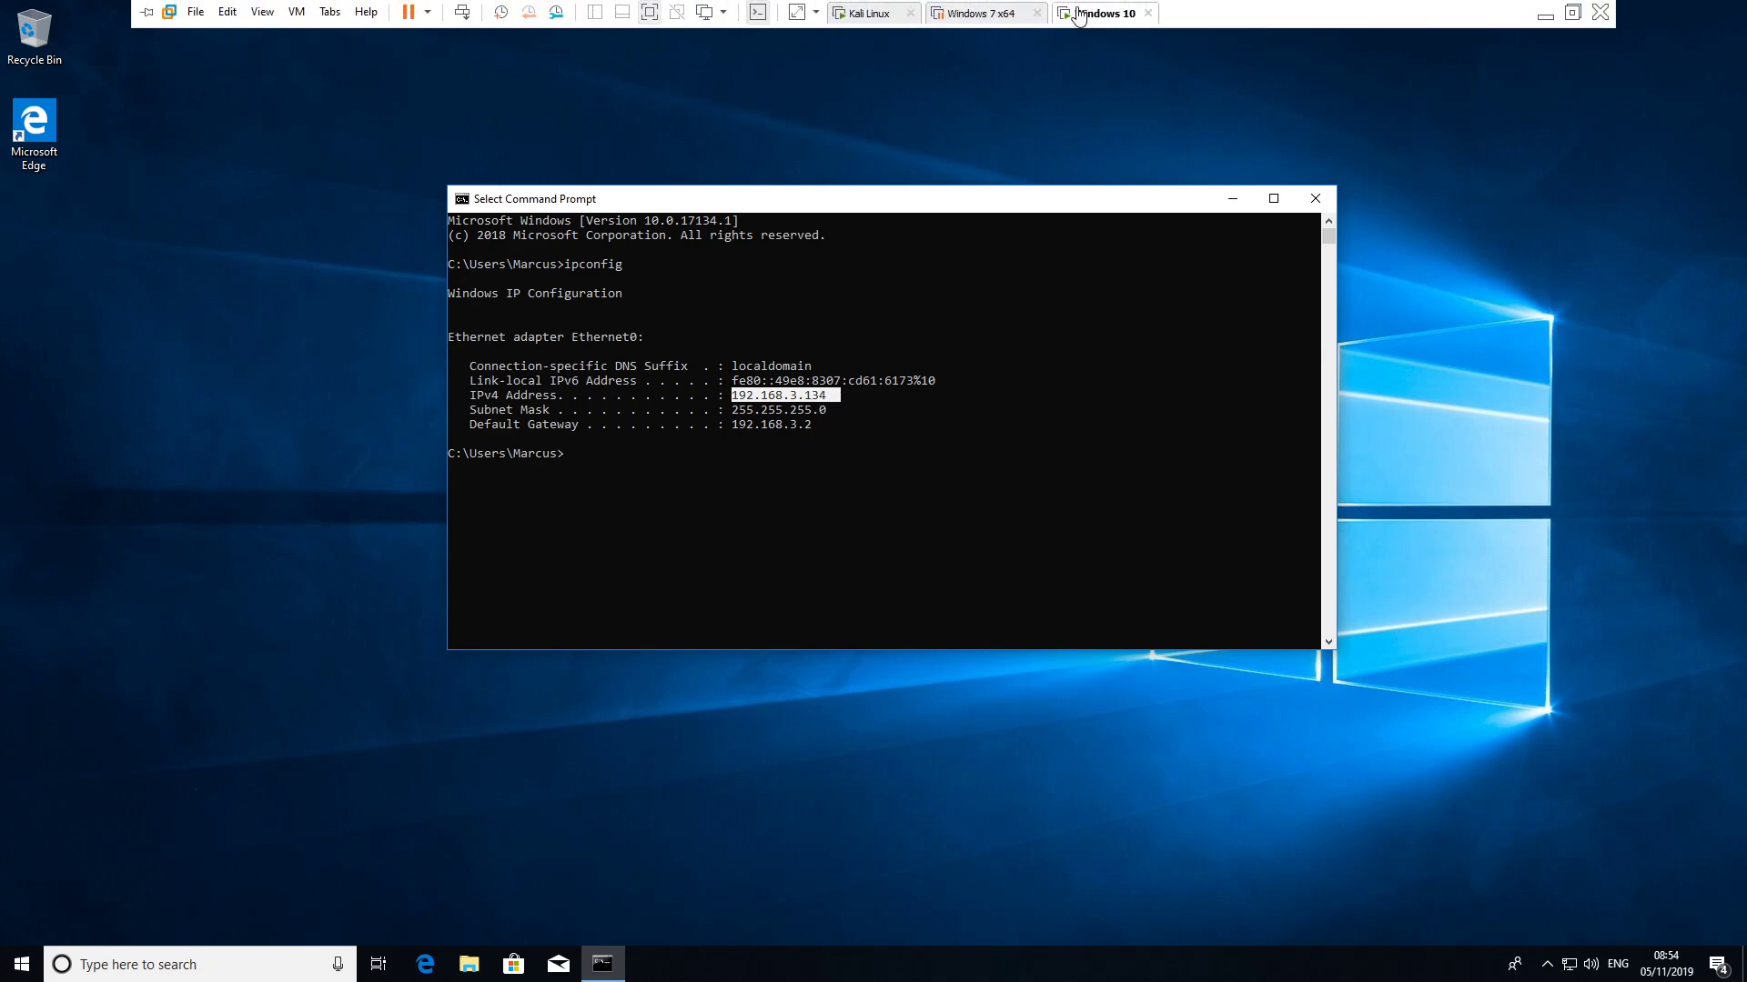
pyautogui.click(866, 13)
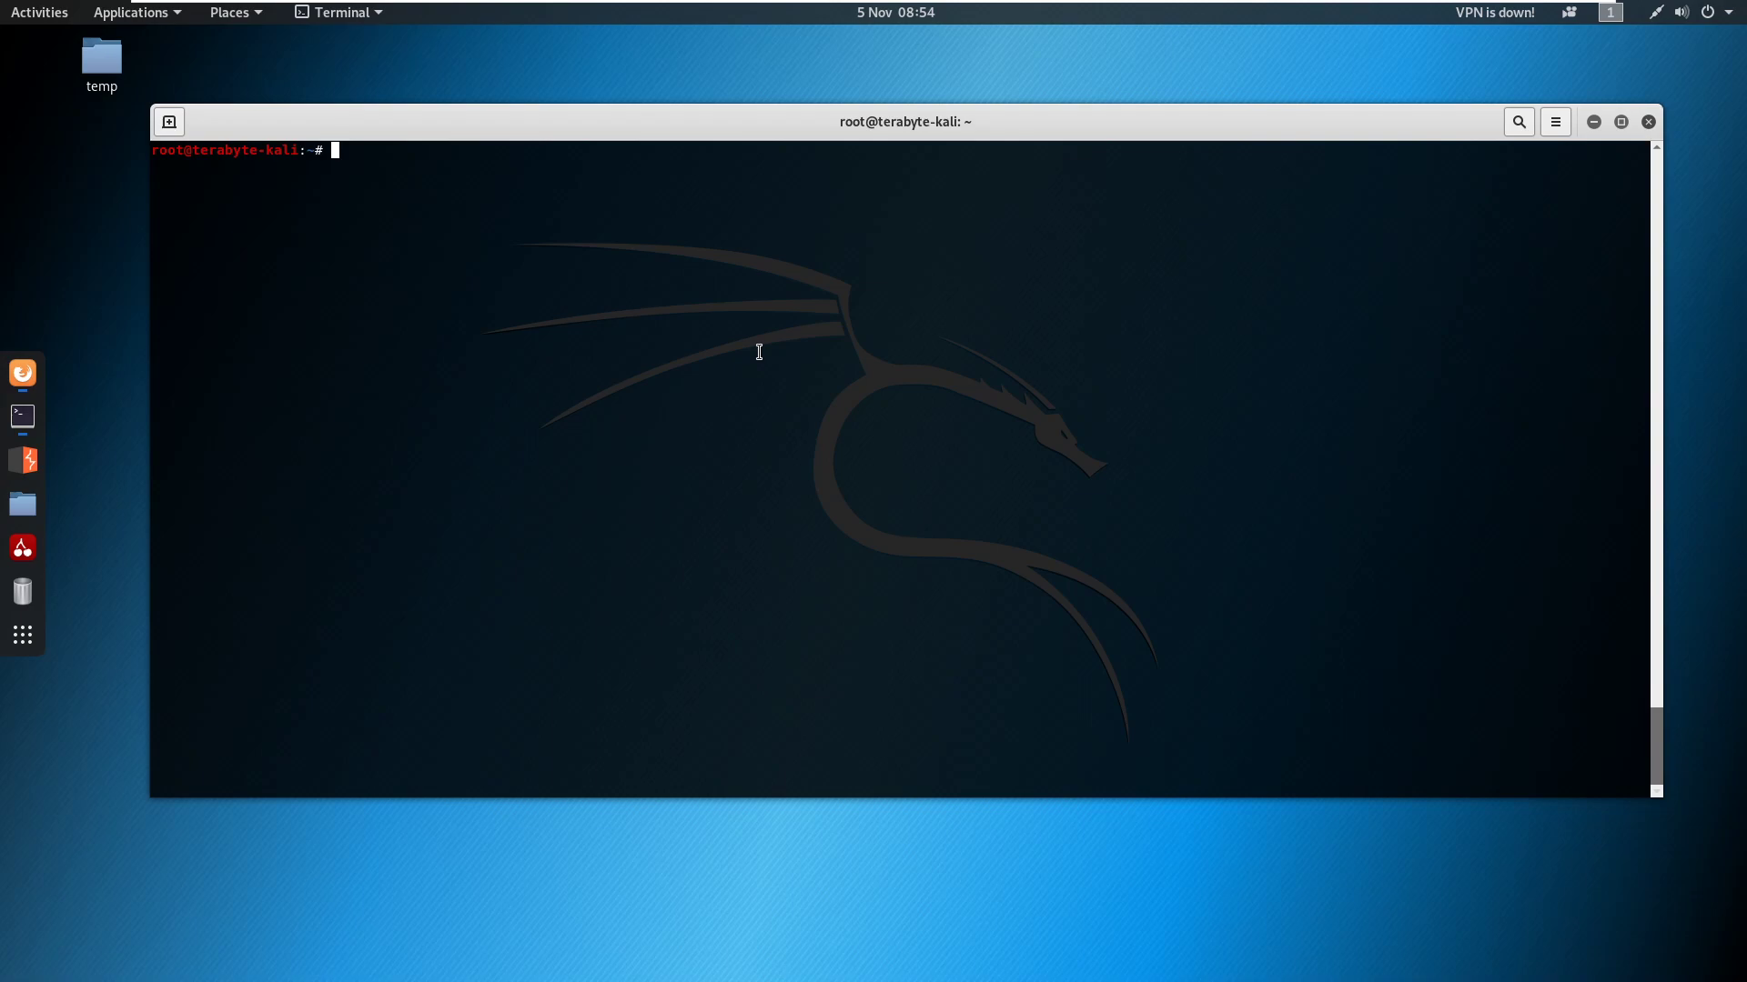
pyautogui.write('sslsca')
pyautogui.write('n ')
pyautogui.write('192.168.3.1')
pyautogui.write('00')
pyautogui.press('Return')
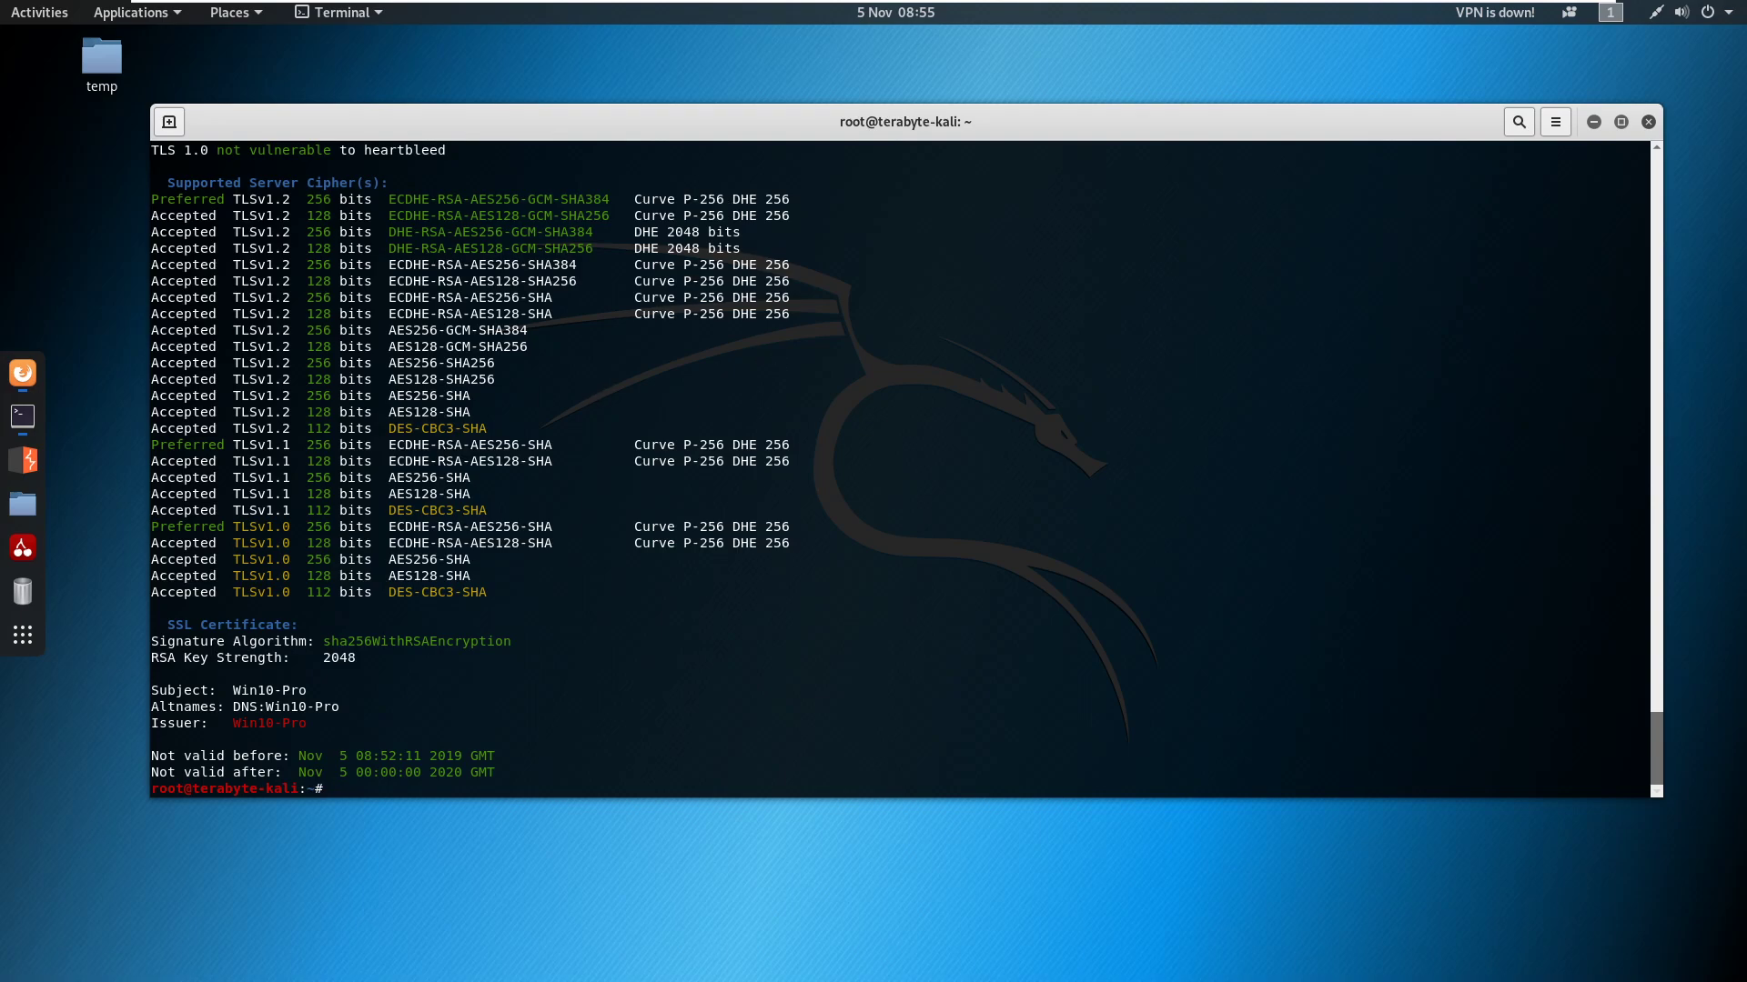
# Highlight the accepted TLSv1.0 and TLSv1.1 cipher lines, then return to Windows 10.
pyautogui.moveTo(176, 527); pyautogui.dragTo(513, 570)
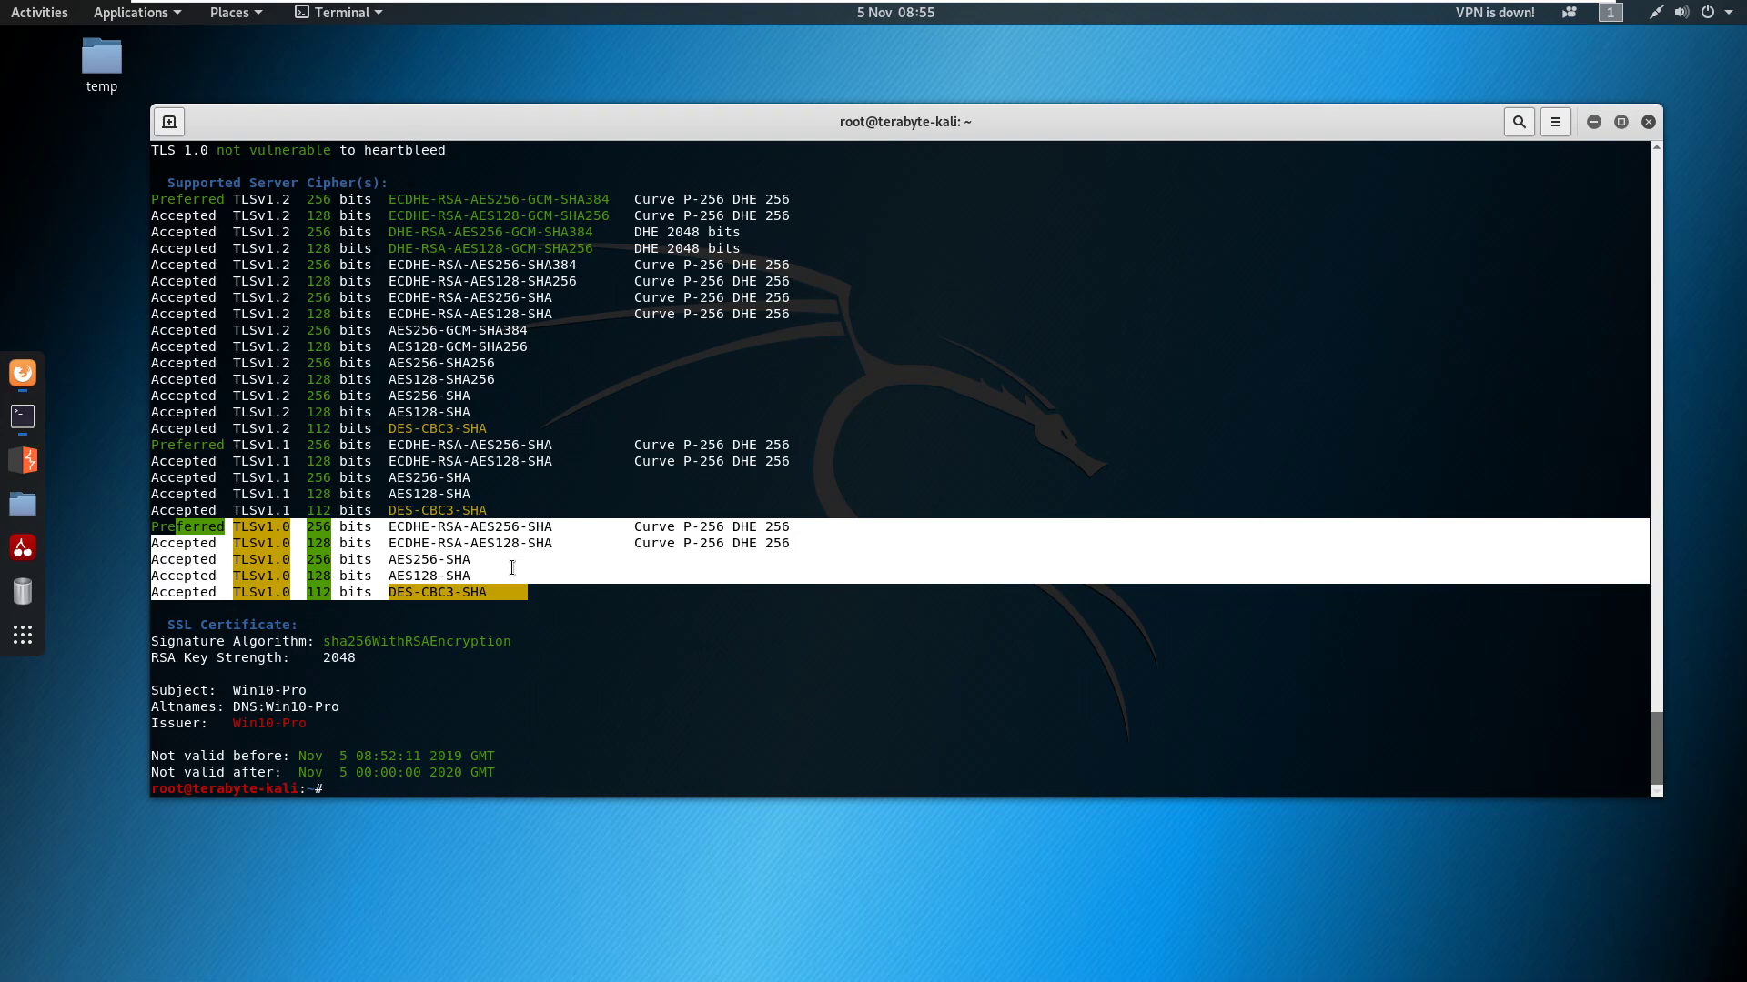
pyautogui.moveTo(181, 444); pyautogui.dragTo(393, 506)
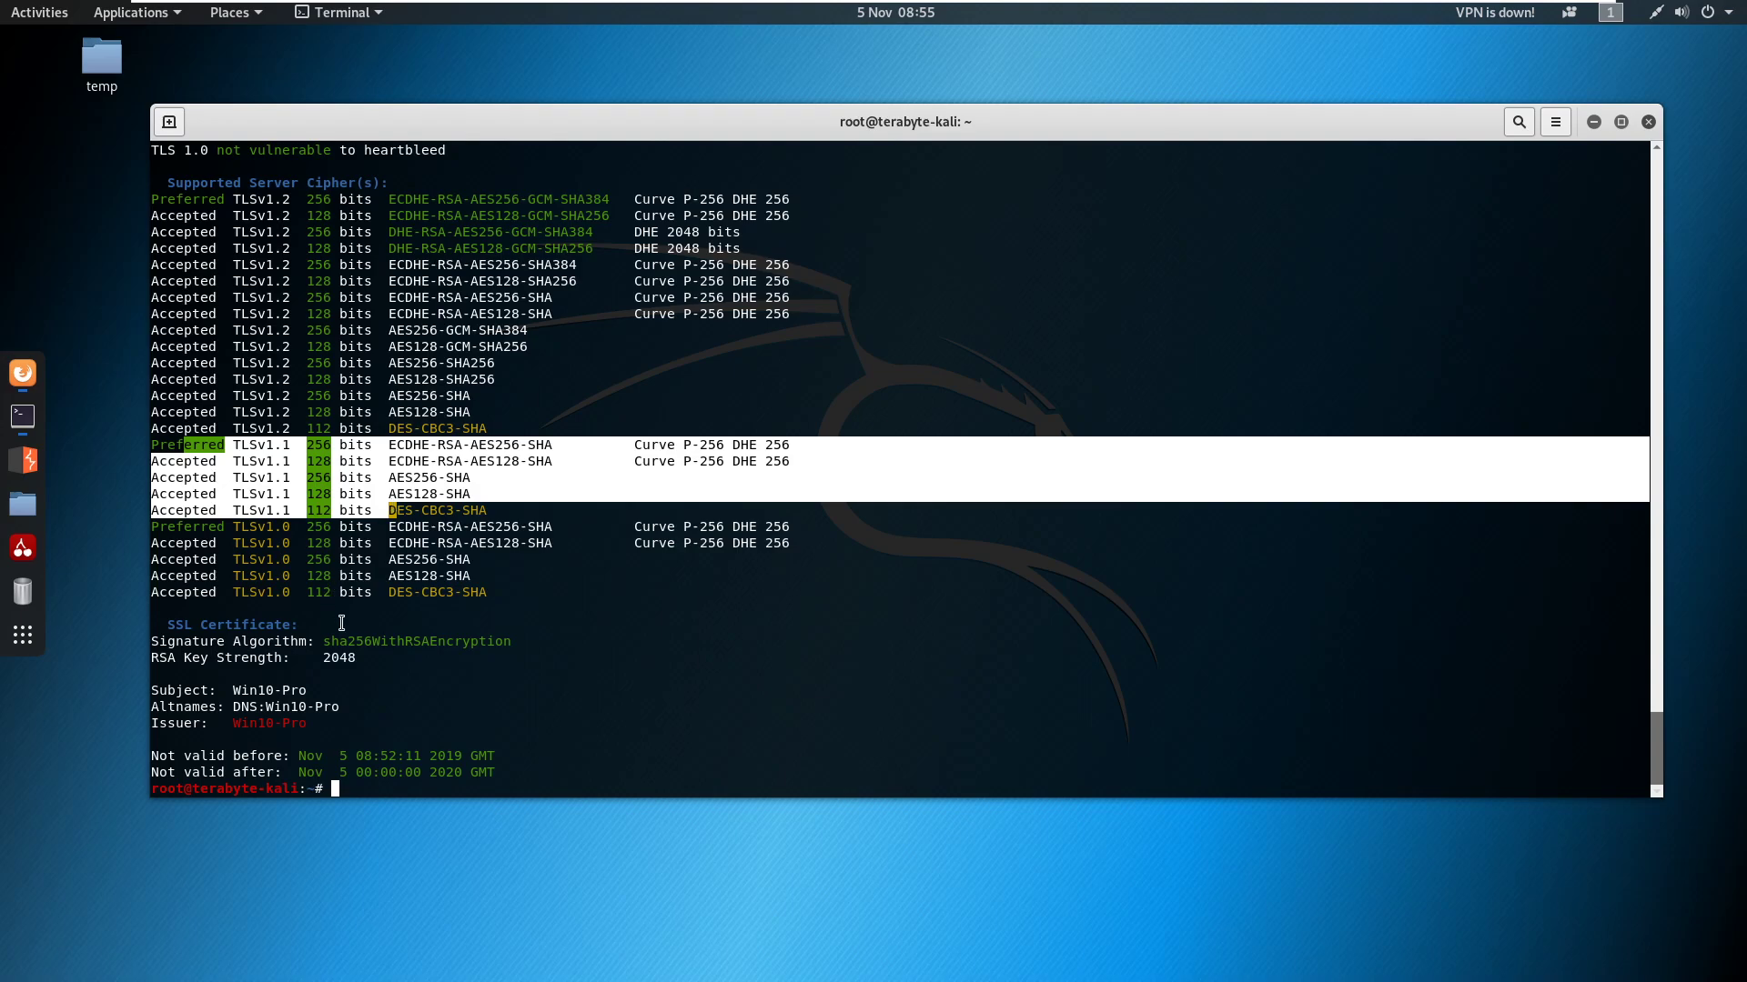
pyautogui.moveTo(905, 2)
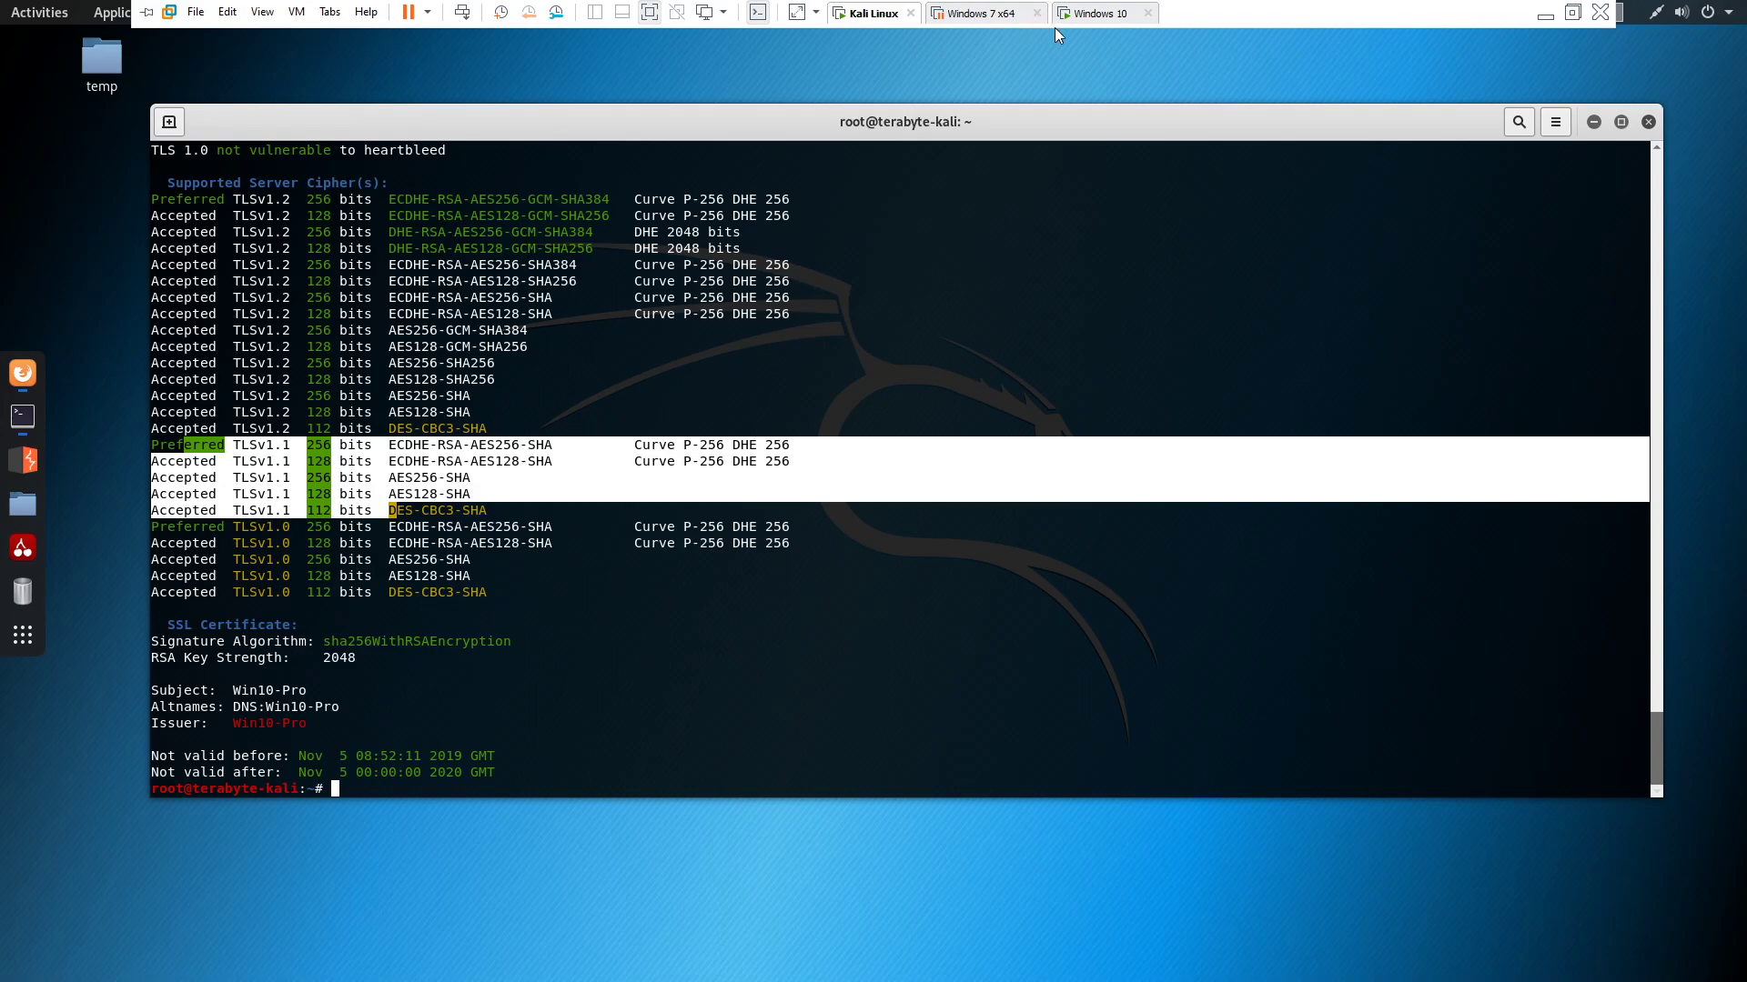
pyautogui.click(1098, 14)
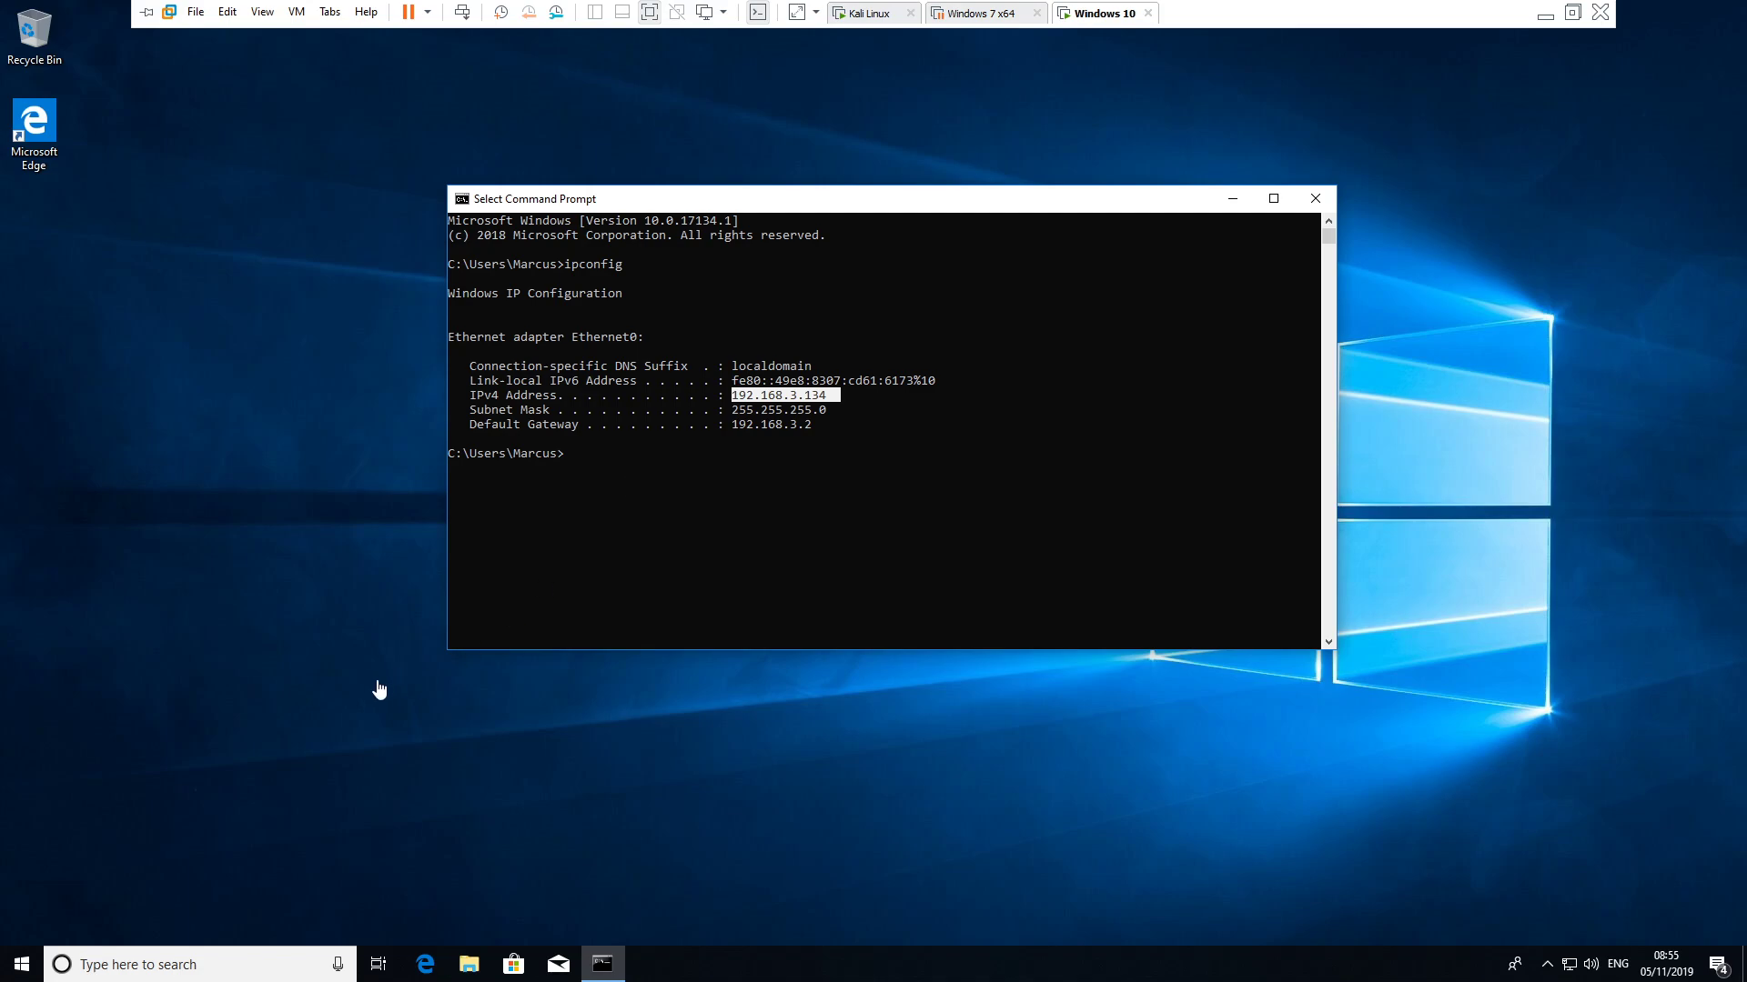
# Launch regedit from Start search and approve the UAC prompt.
pyautogui.click(26, 968)
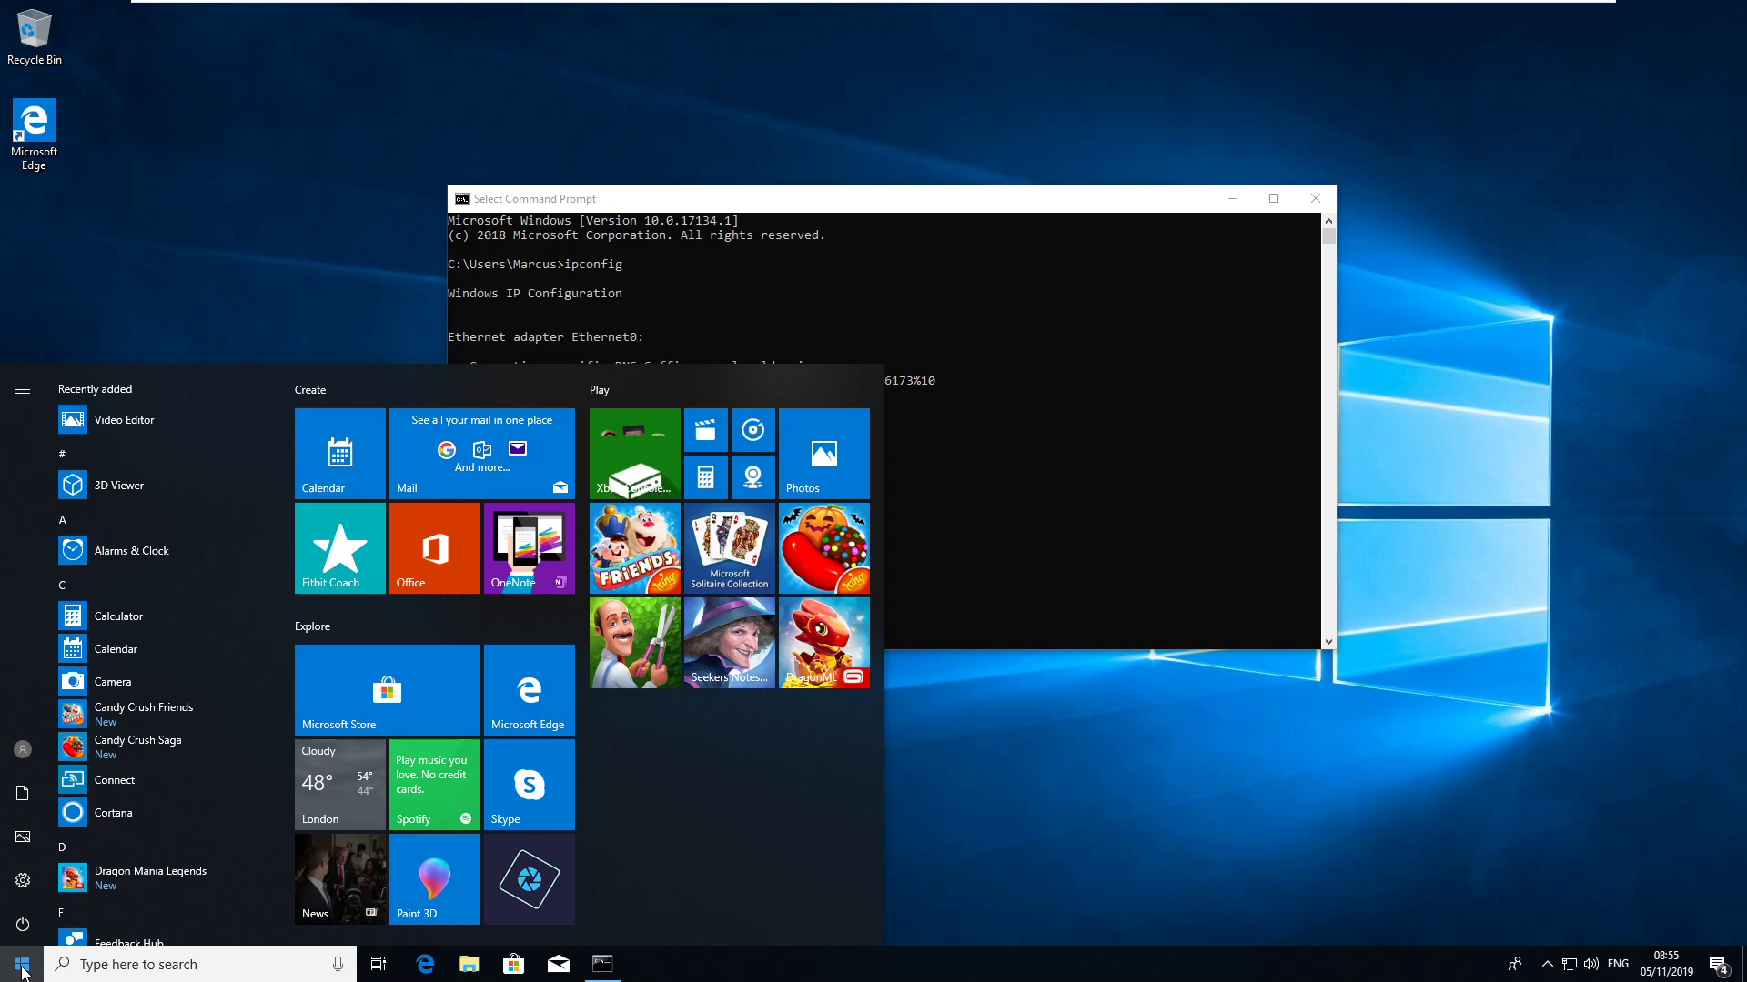
pyautogui.write('regedit')
pyautogui.press('Return')
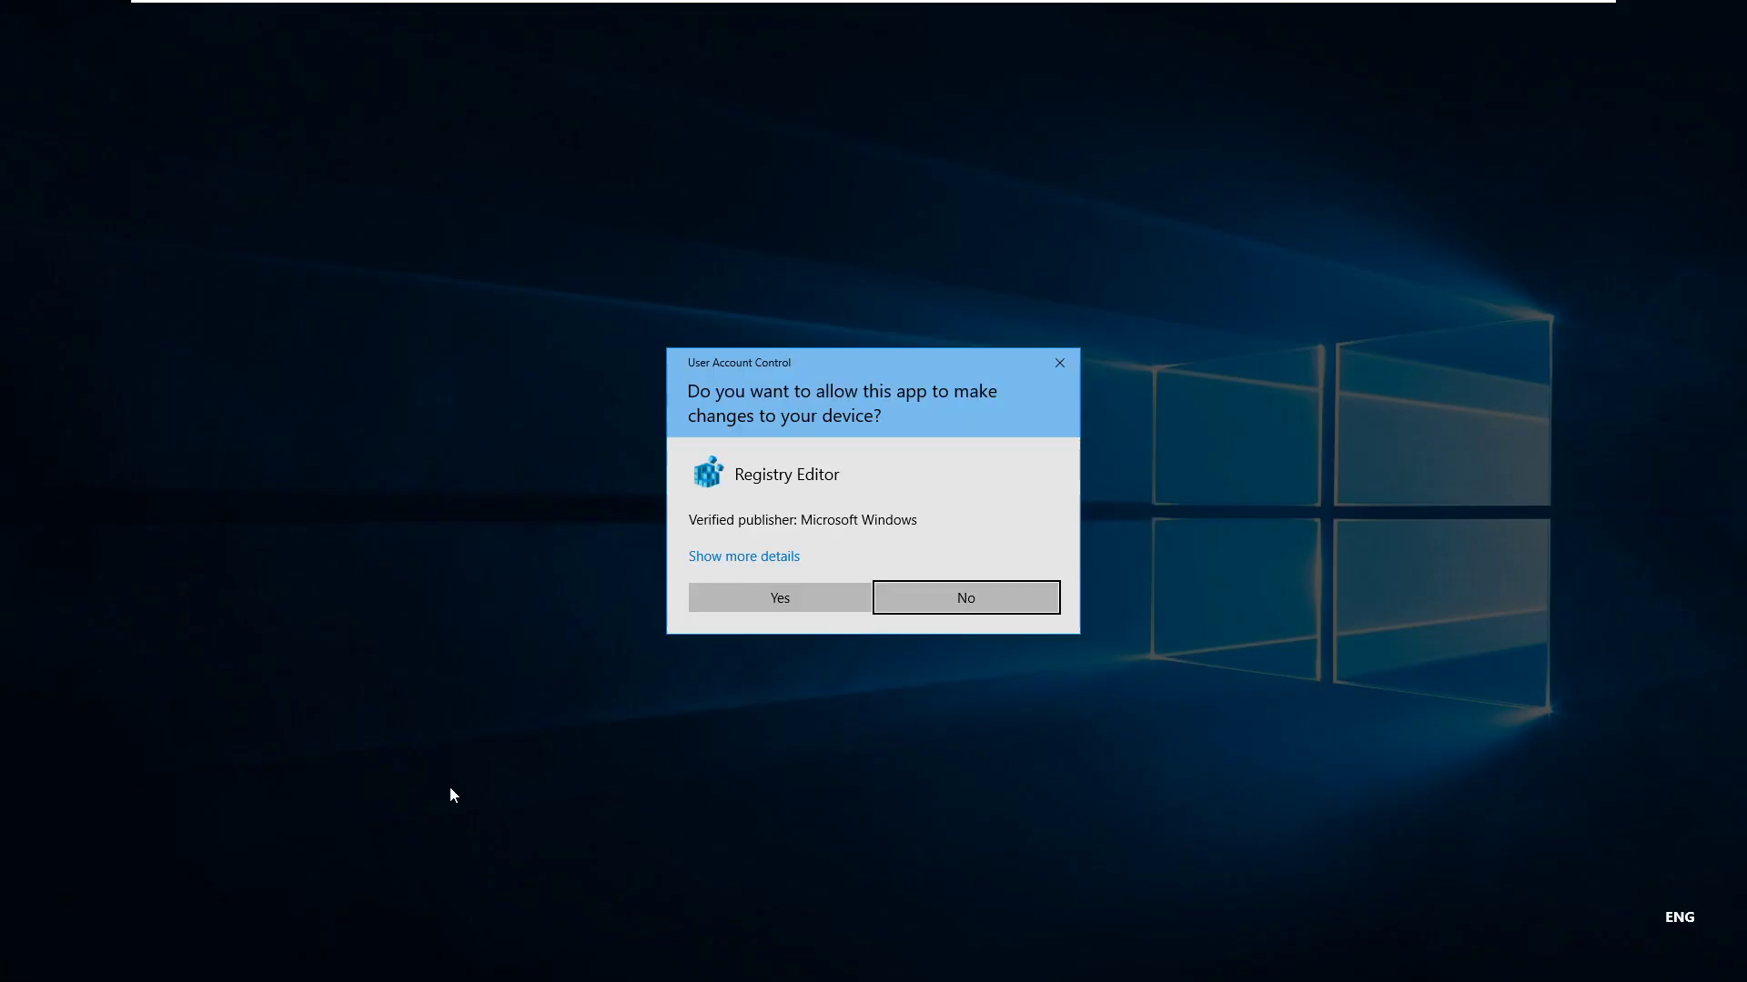
pyautogui.click(750, 593)
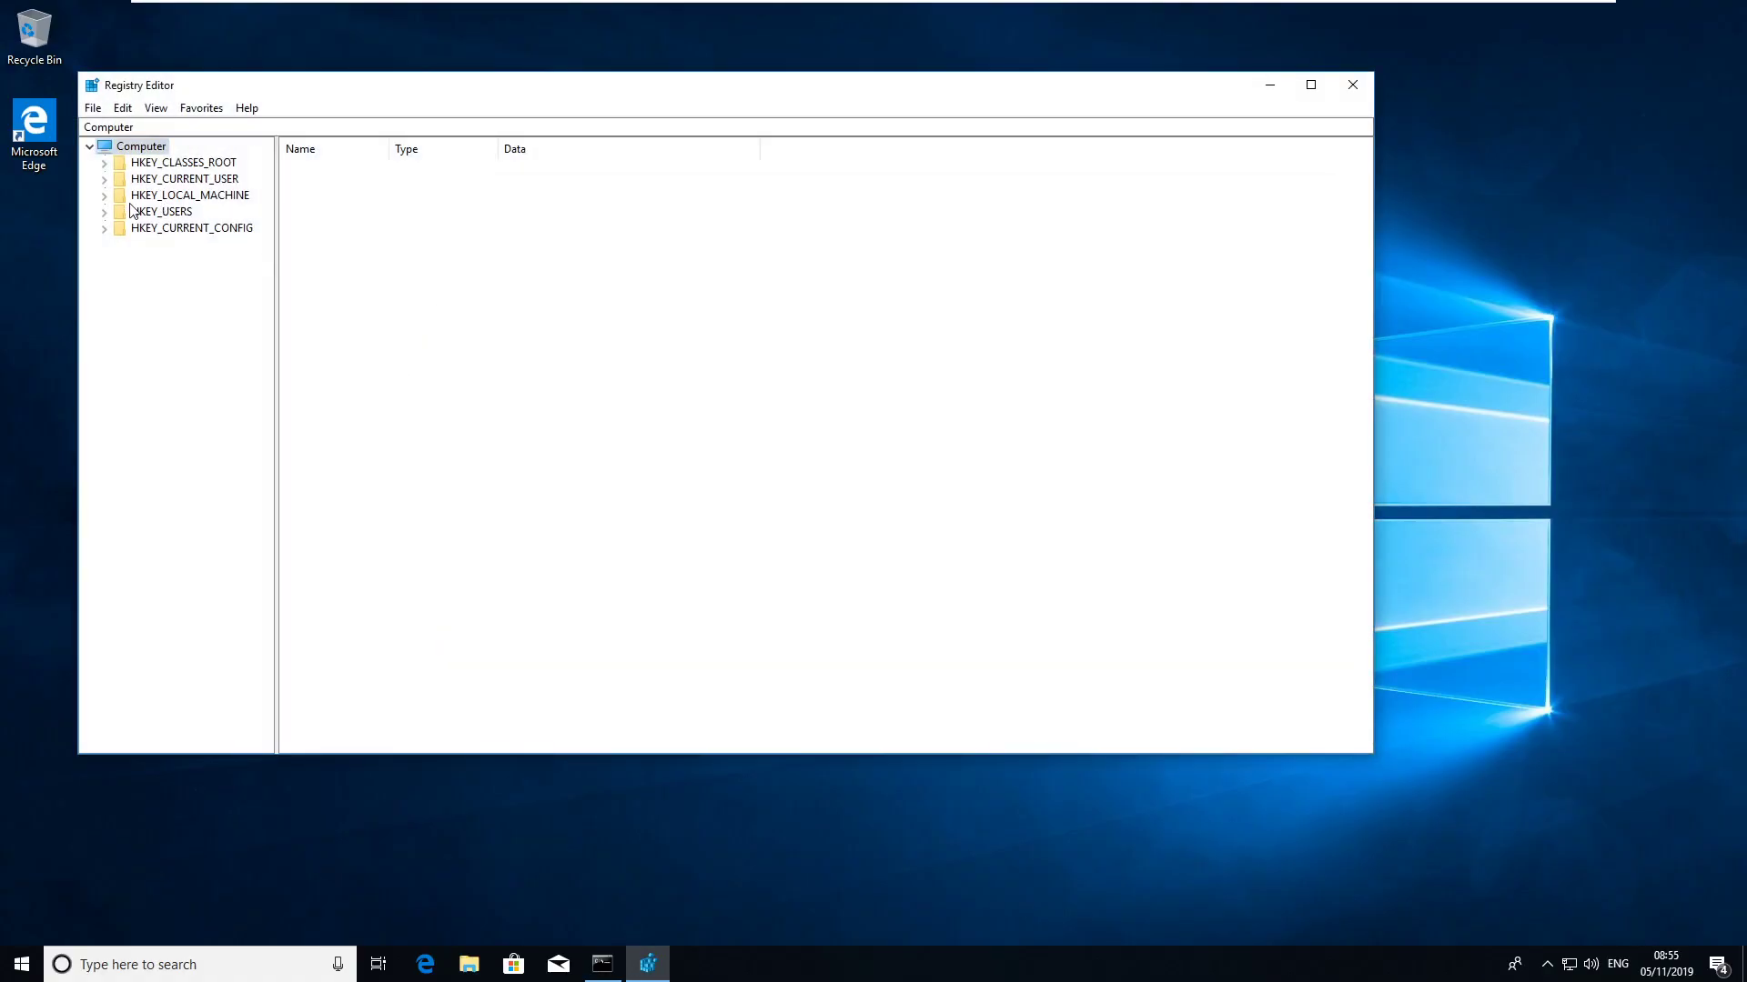
# Expand HKEY_LOCAL_MACHINE\SYSTEM\CurrentControlSet\Control in the key tree.
pyautogui.doubleClick(157, 197)
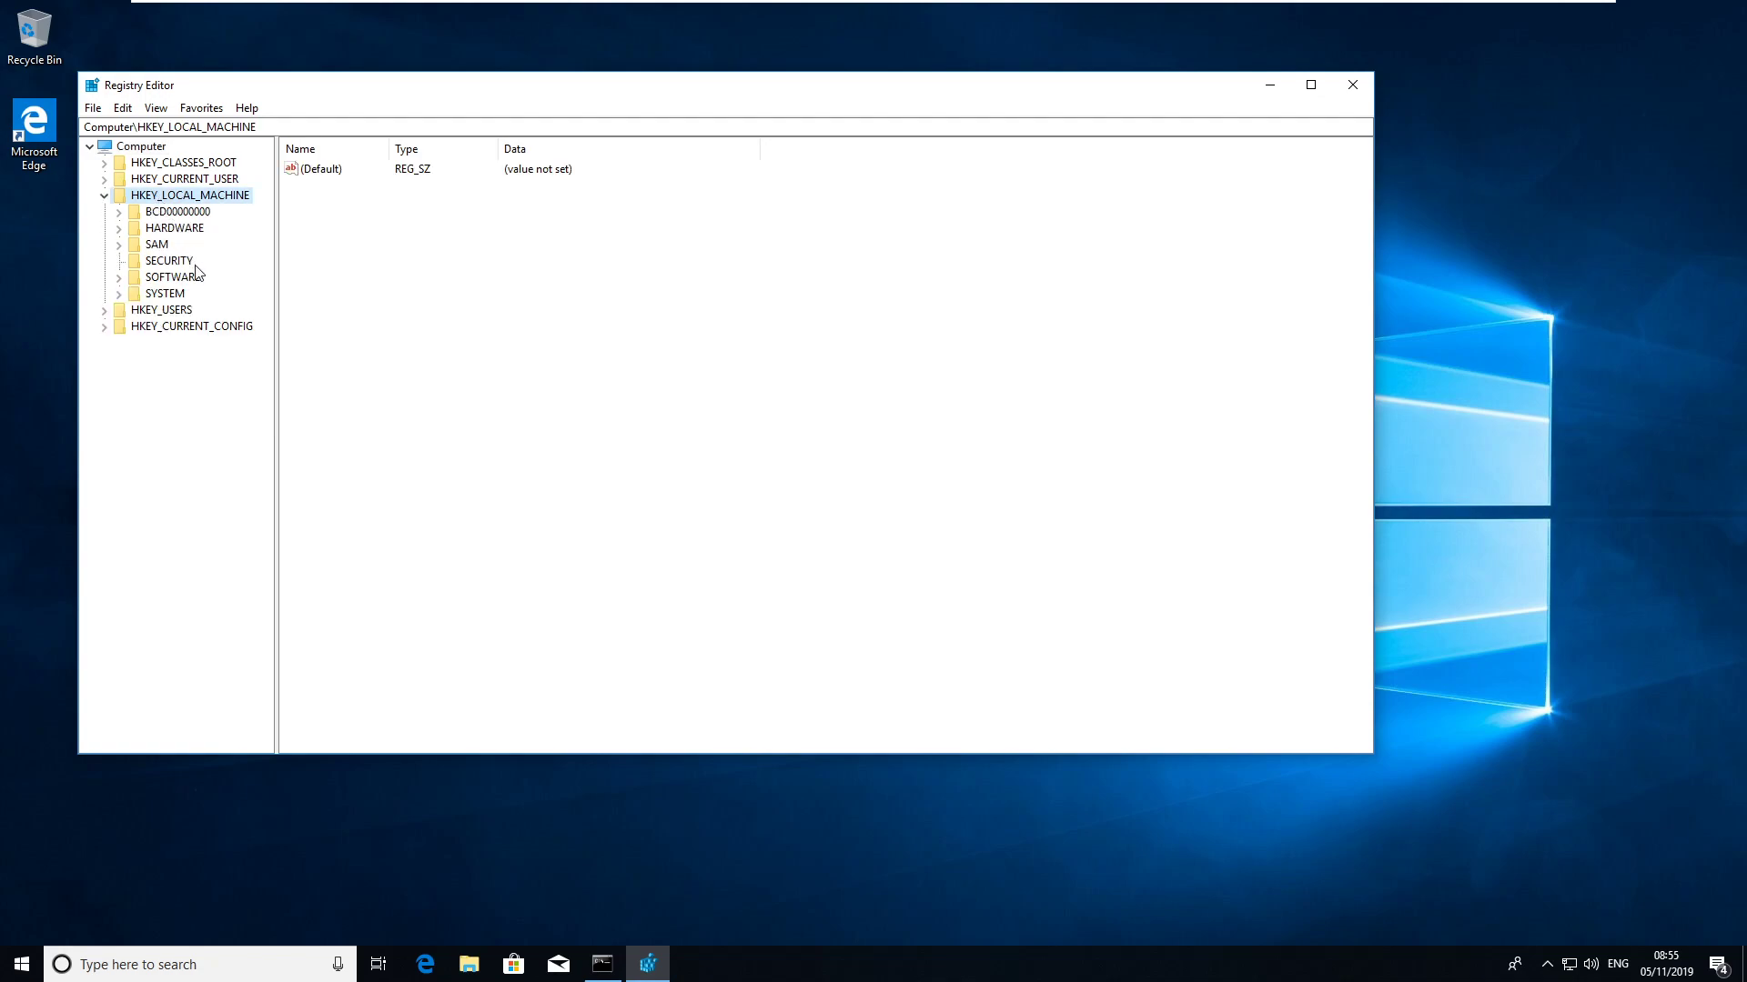
pyautogui.click(167, 294)
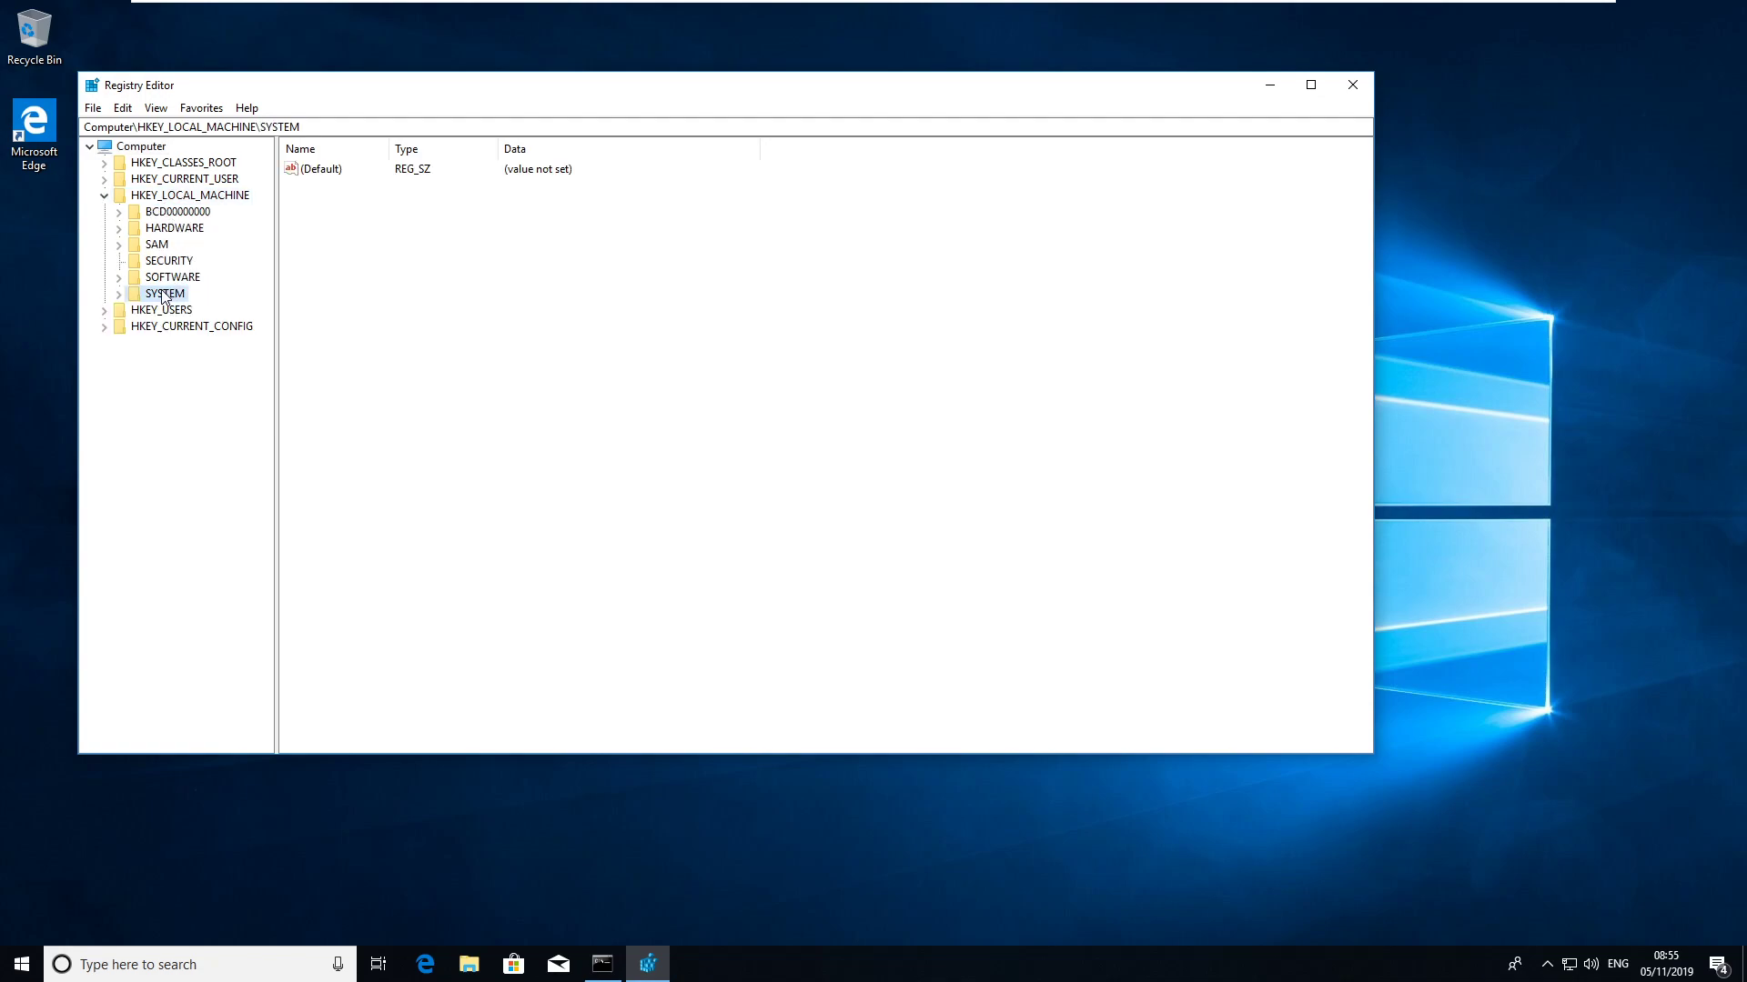
pyautogui.doubleClick(165, 295)
pyautogui.click(215, 347)
pyautogui.doubleClick(215, 347)
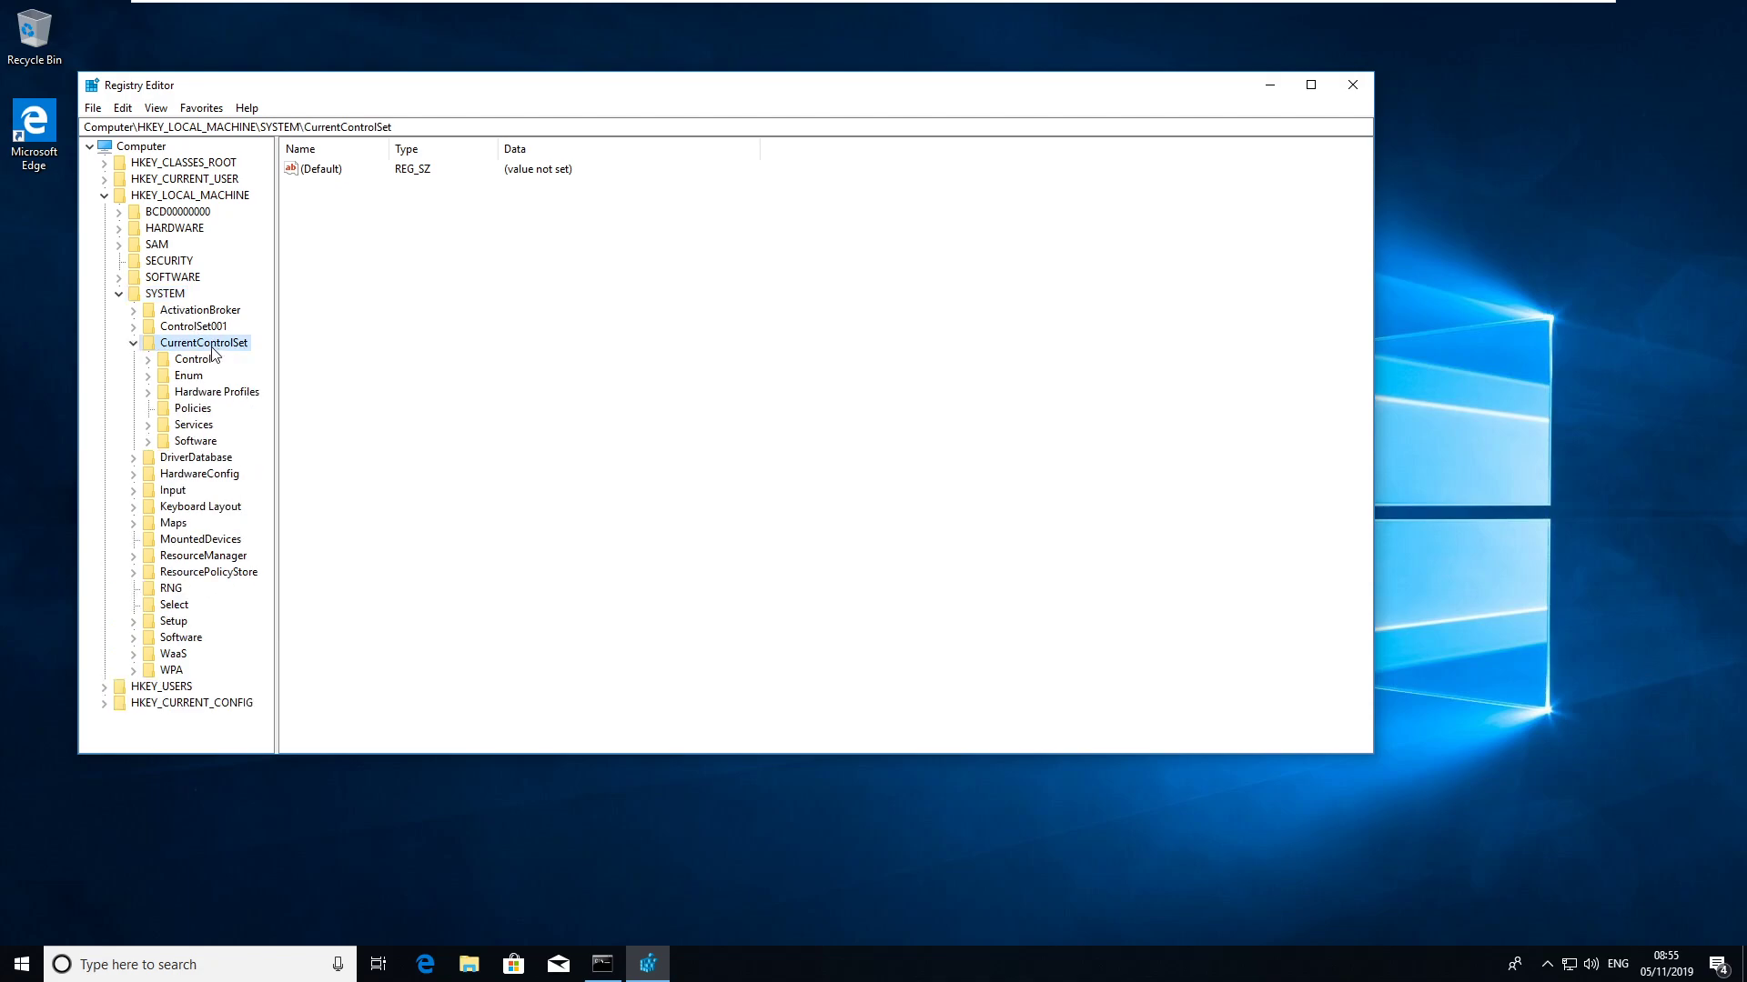
pyautogui.doubleClick(196, 360)
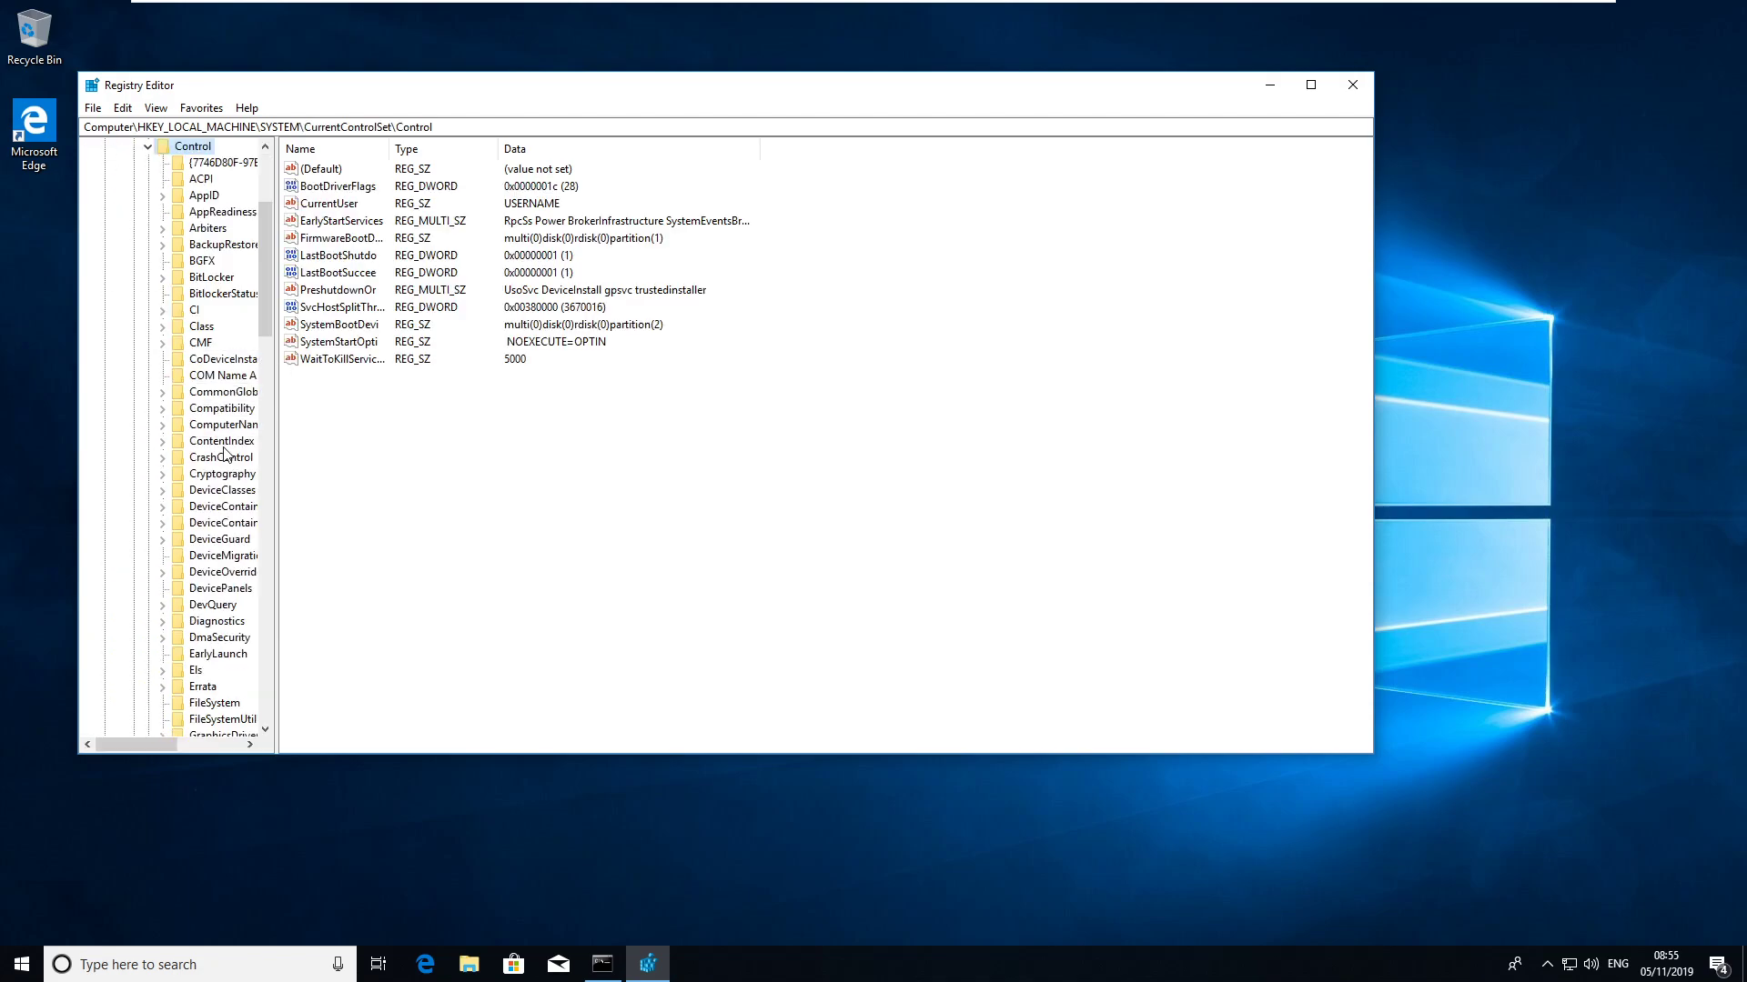
pyautogui.scroll(-13, 246, 537)
pyautogui.scroll(-5, 244, 549)
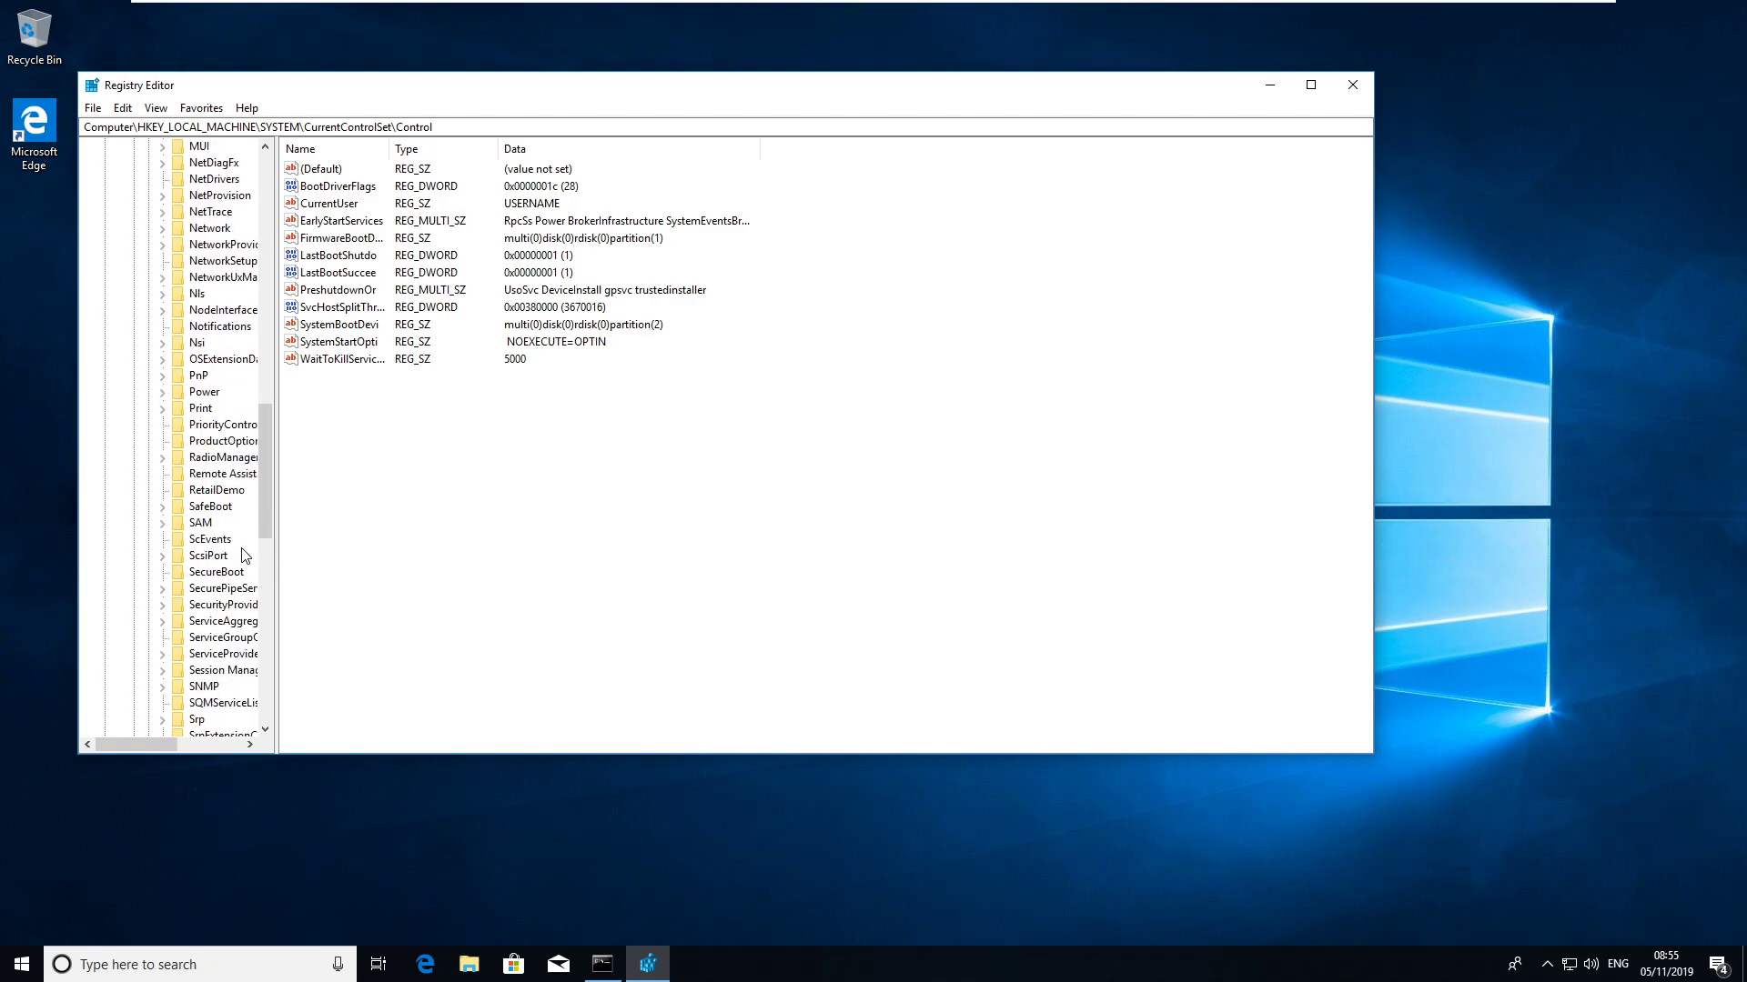
# Expand SecurityProviders\SCHANNEL, widen the tree pane, and select the Protocols key.
pyautogui.doubleClick(235, 605)
pyautogui.moveTo(279, 593); pyautogui.dragTo(435, 594)
pyautogui.click(242, 639)
pyautogui.doubleClick(242, 639)
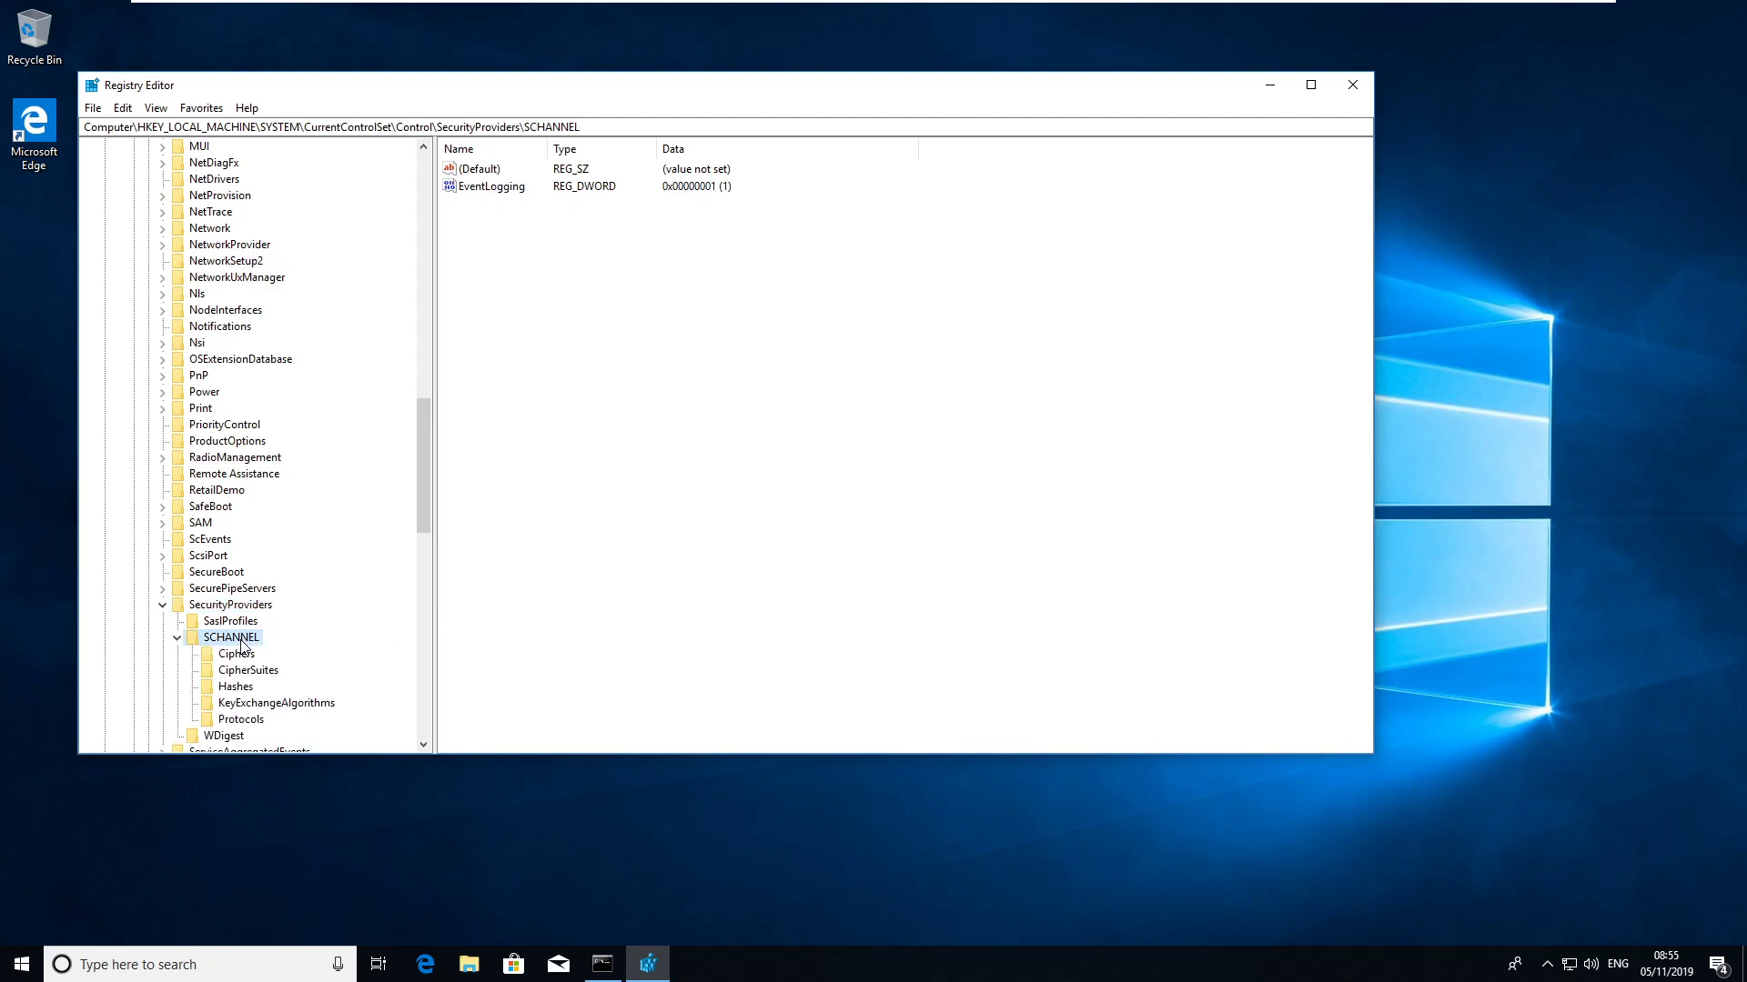
pyautogui.click(228, 724)
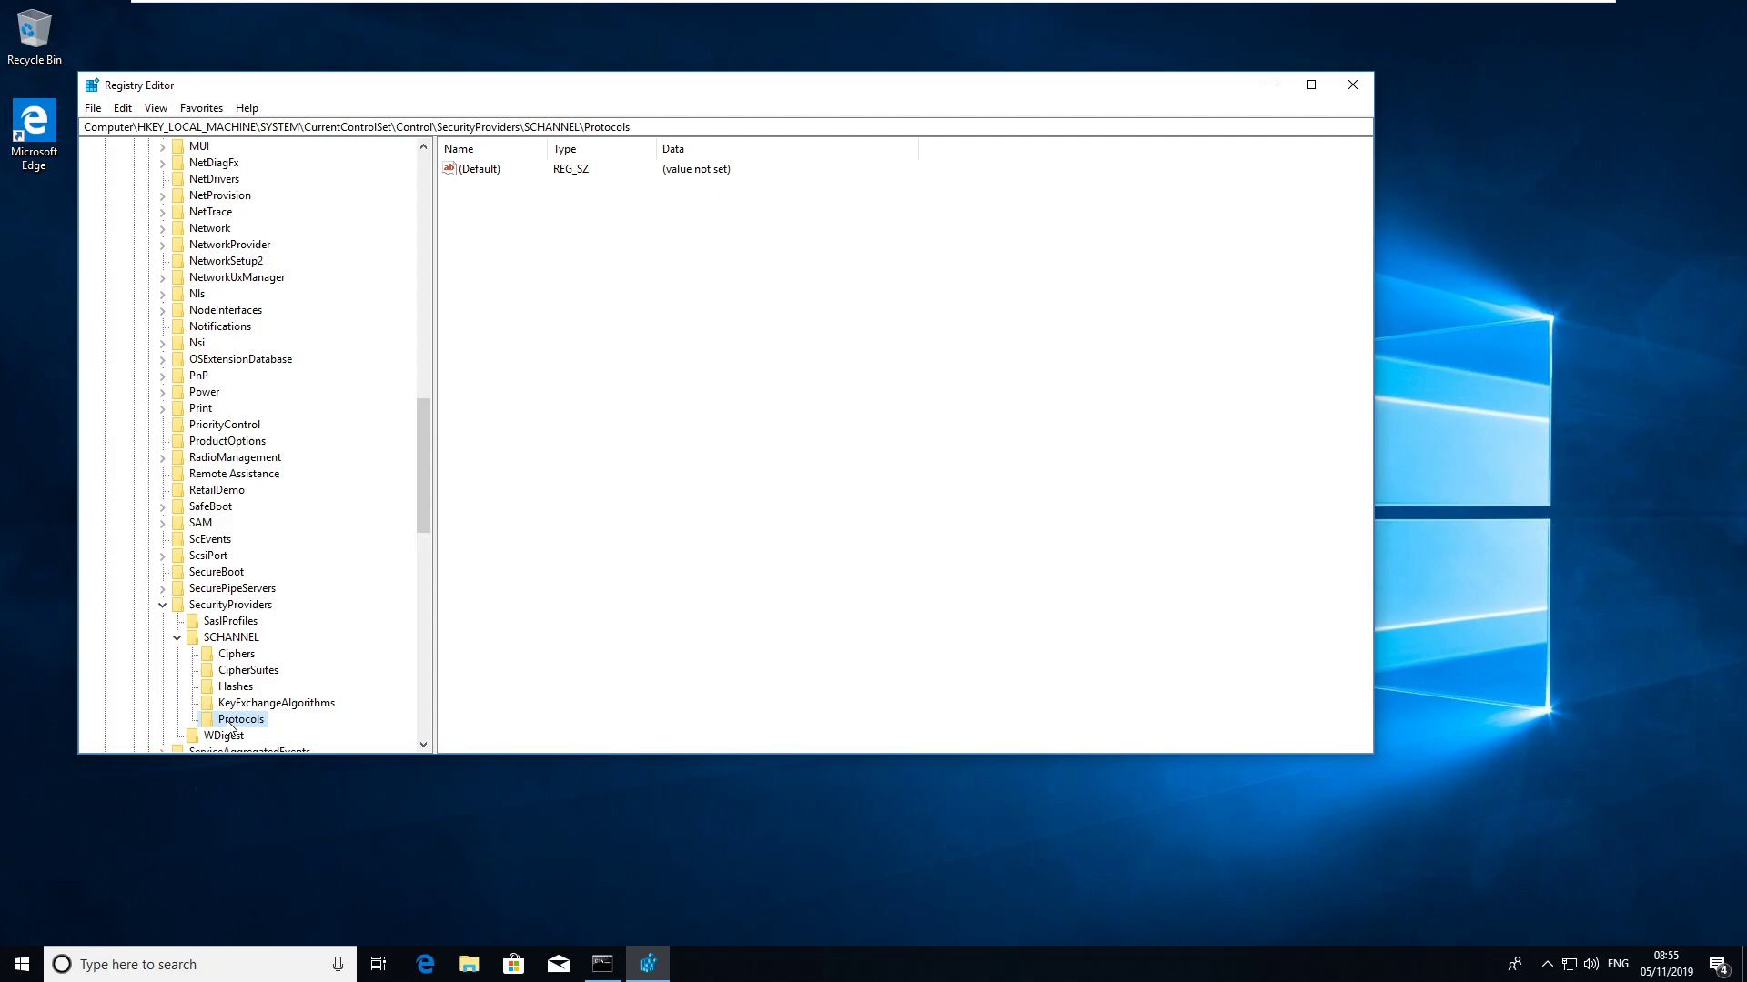
pyautogui.scroll(-3, 228, 724)
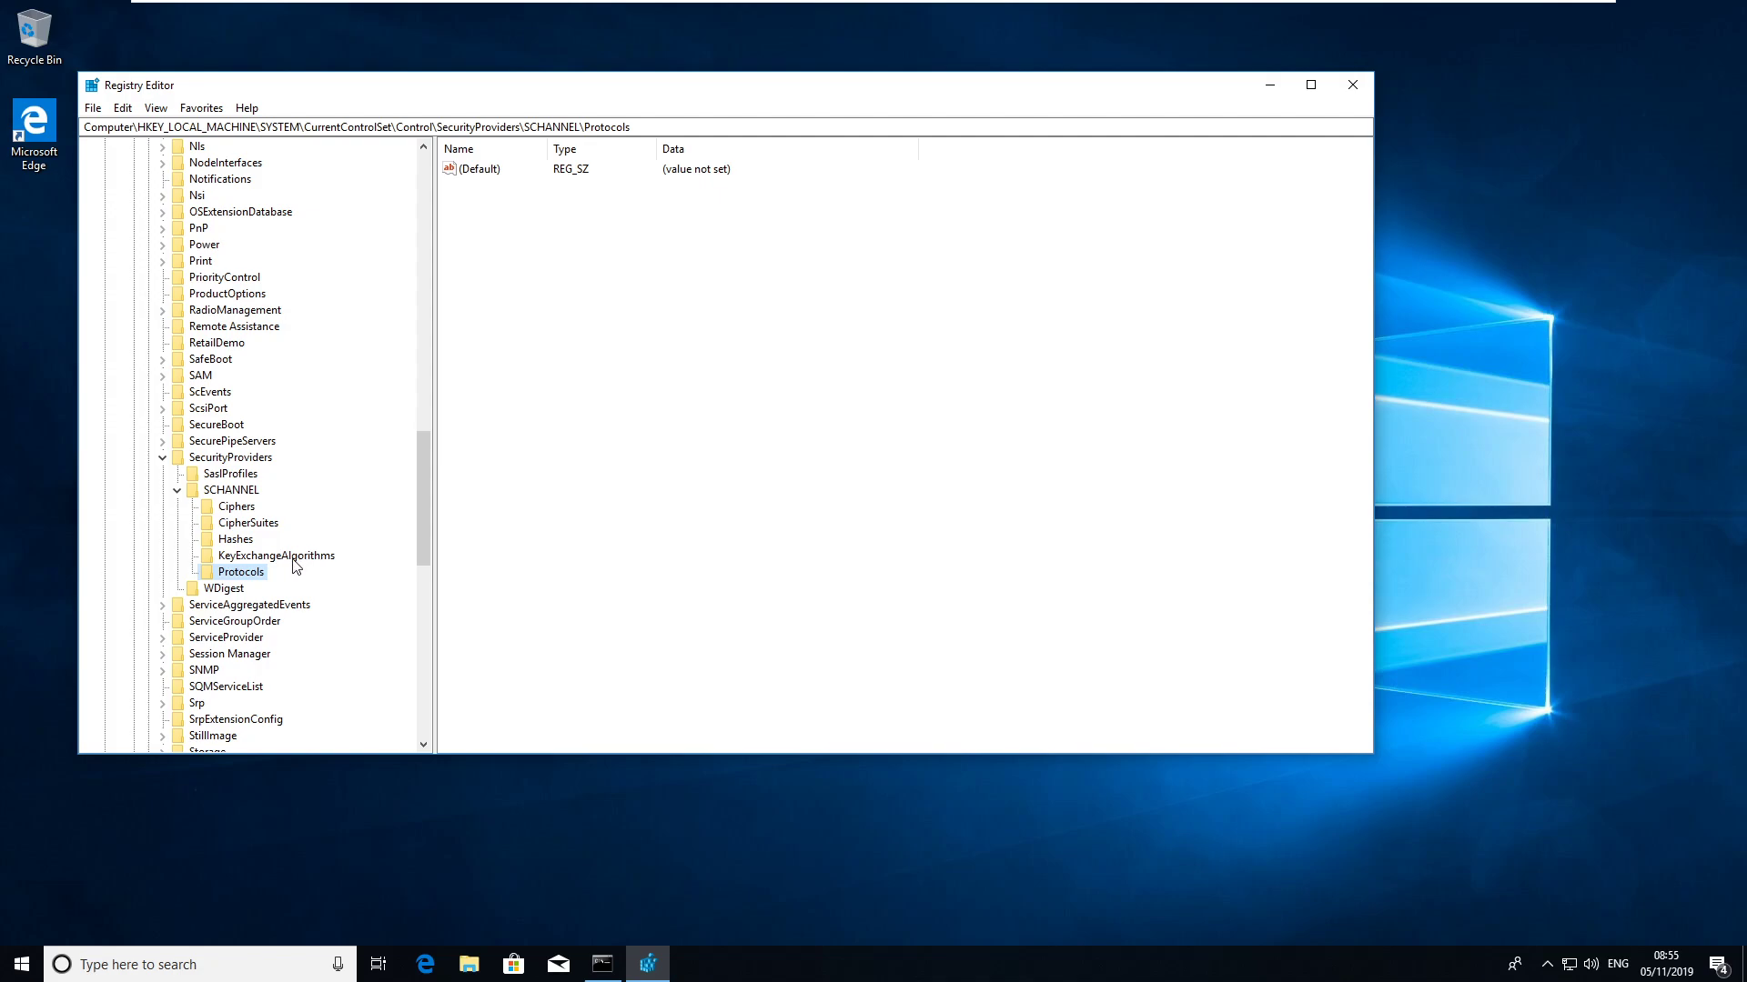
# Create subkeys TLS 1.0 and TLS 1.1 under Protocols.
pyautogui.rightClick(258, 575)
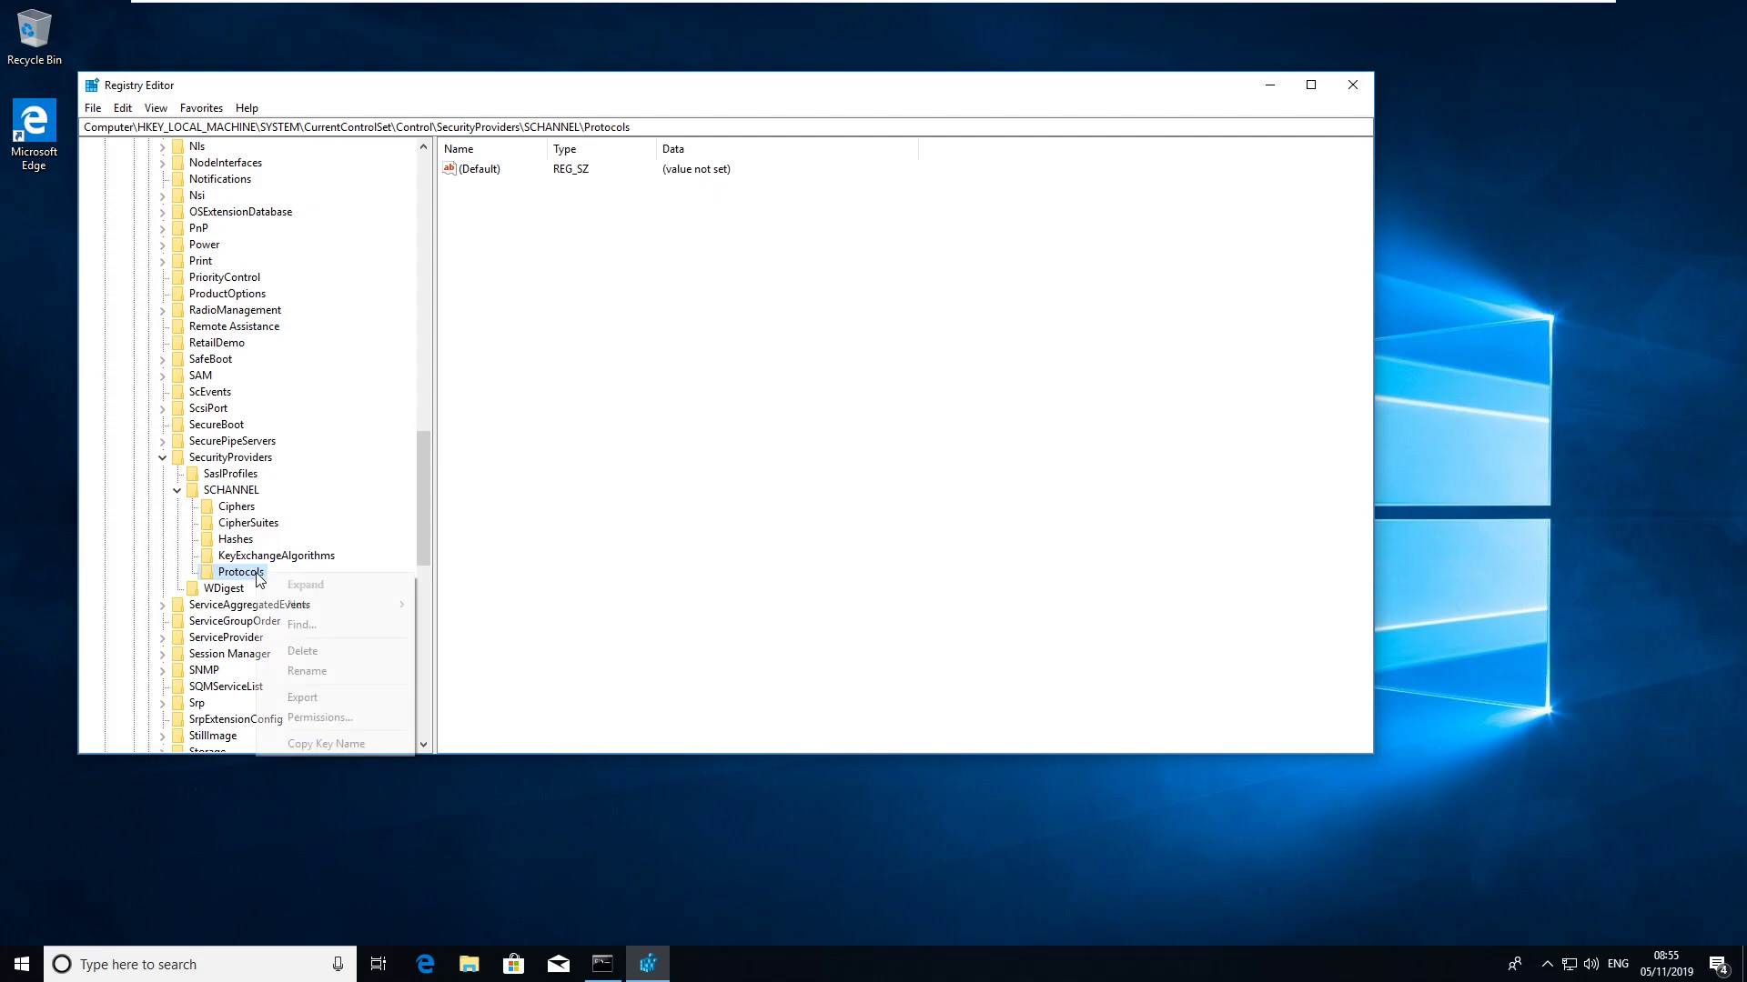
pyautogui.moveTo(345, 605)
pyautogui.click(521, 613)
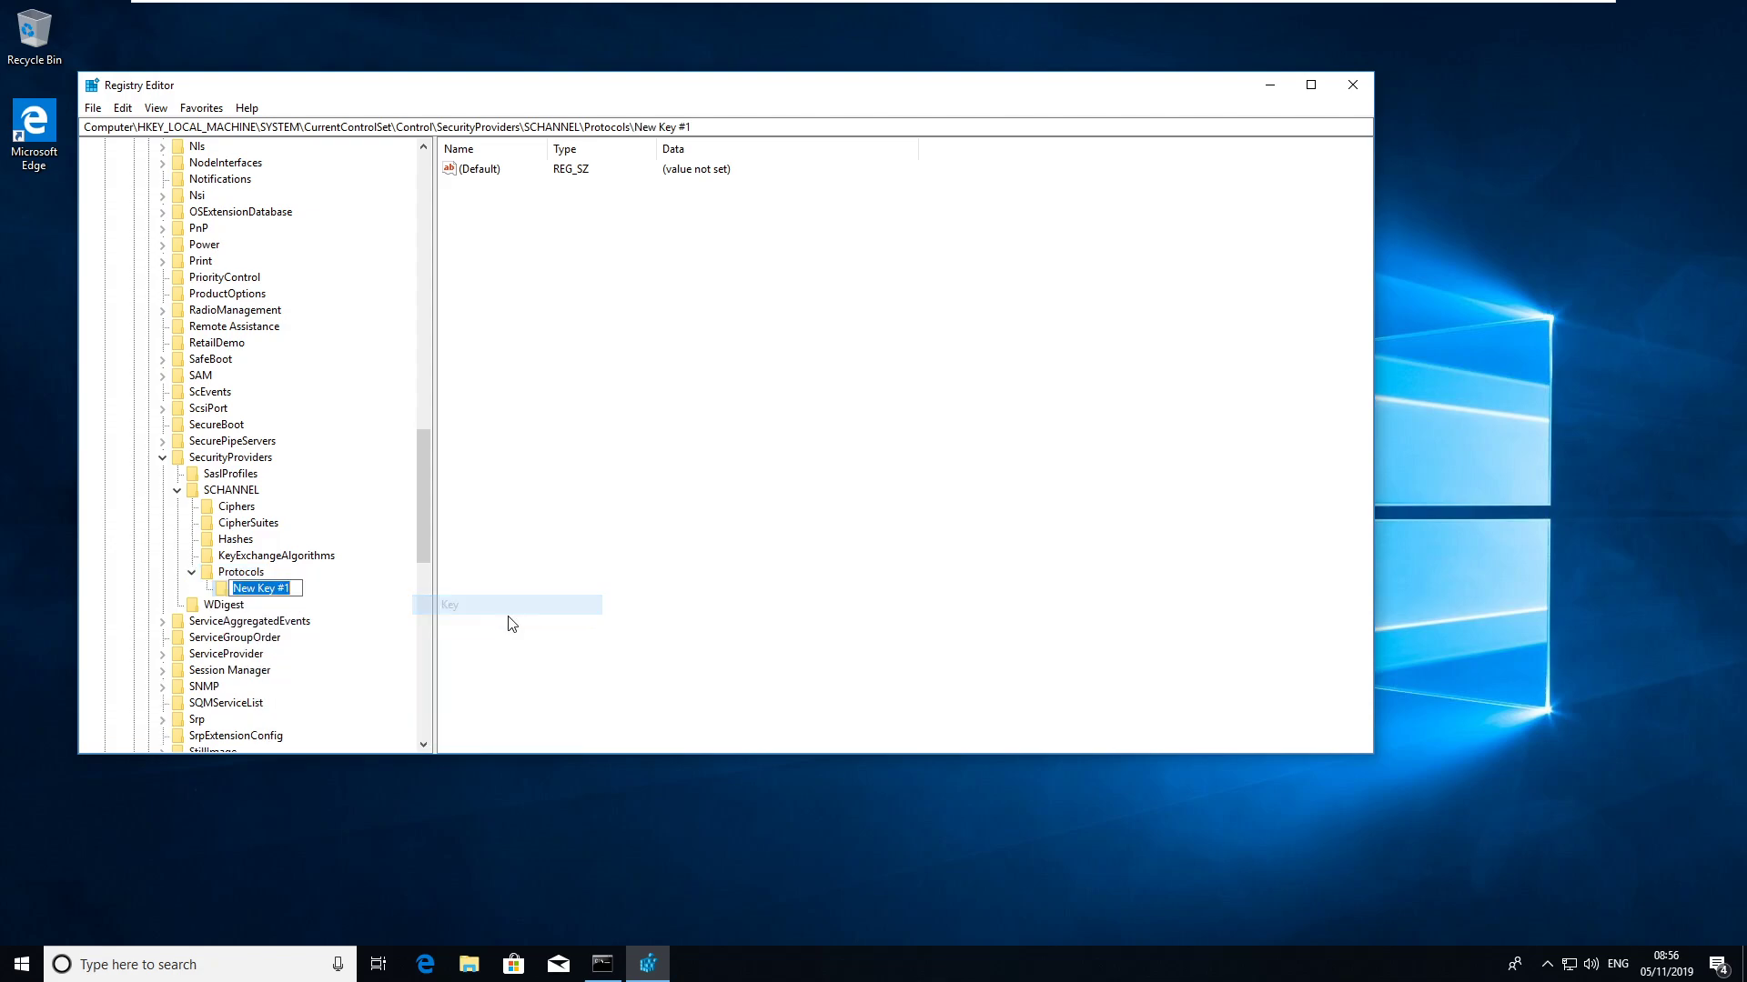
pyautogui.write('TLS 1.0')
pyautogui.press('Return')
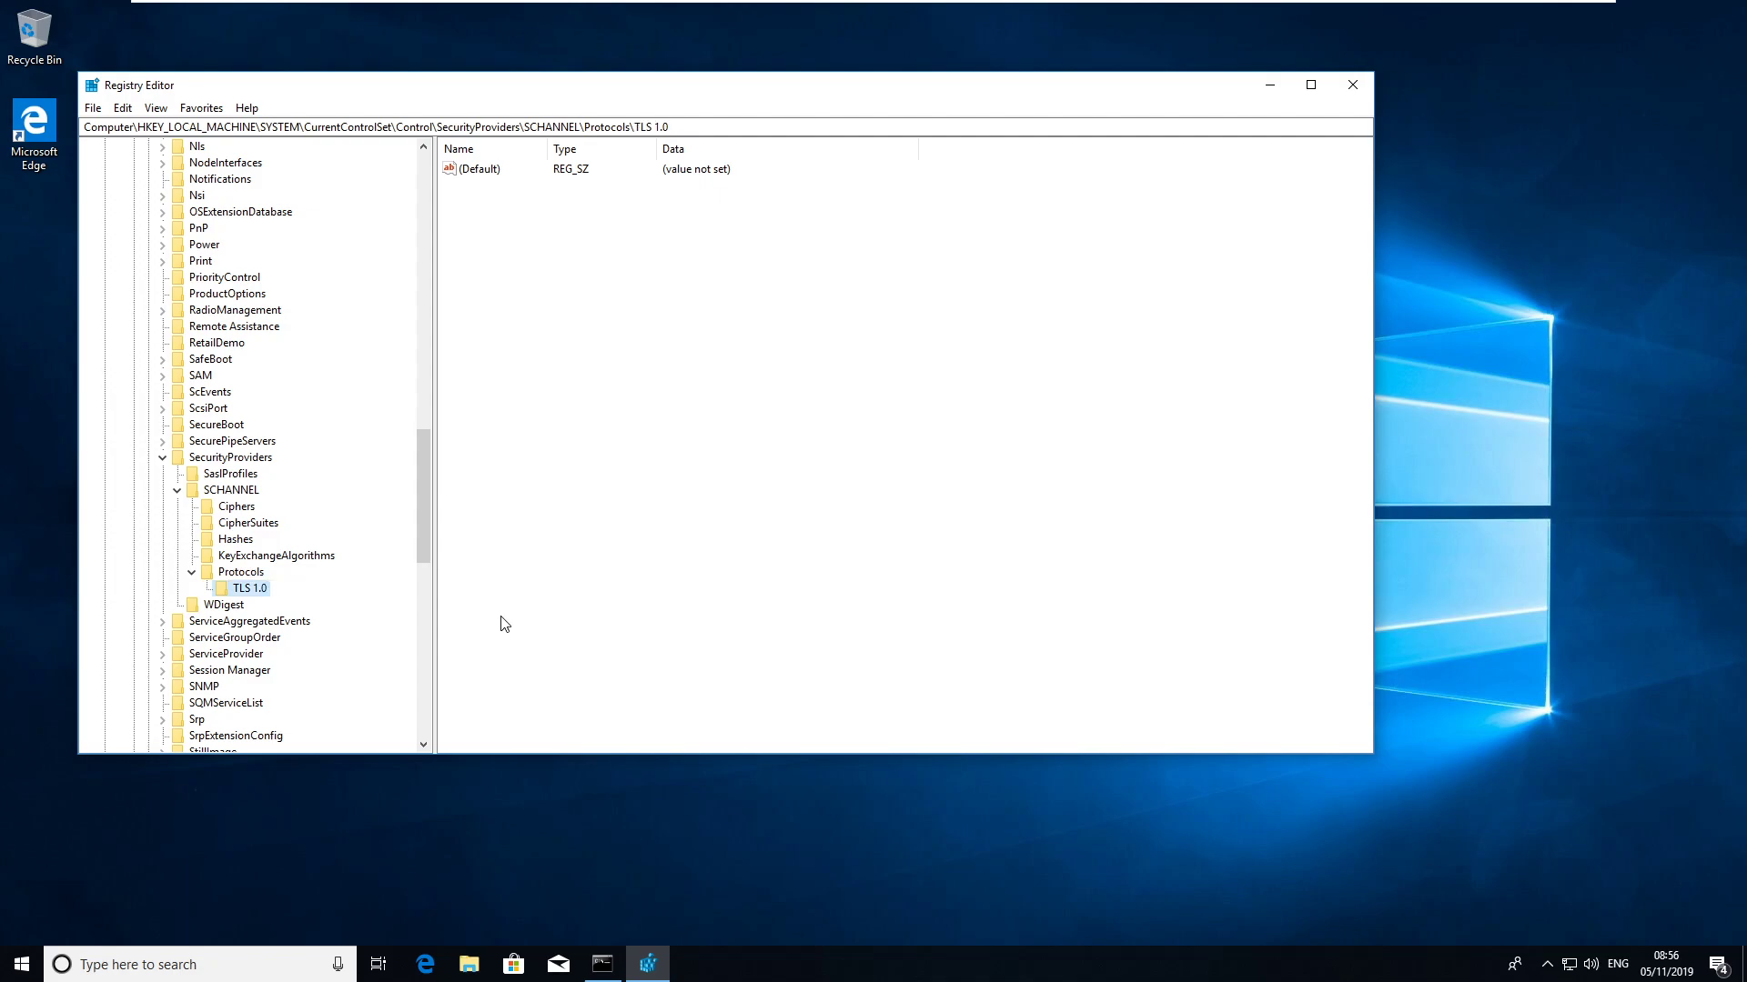
pyautogui.rightClick(237, 577)
pyautogui.moveTo(312, 614)
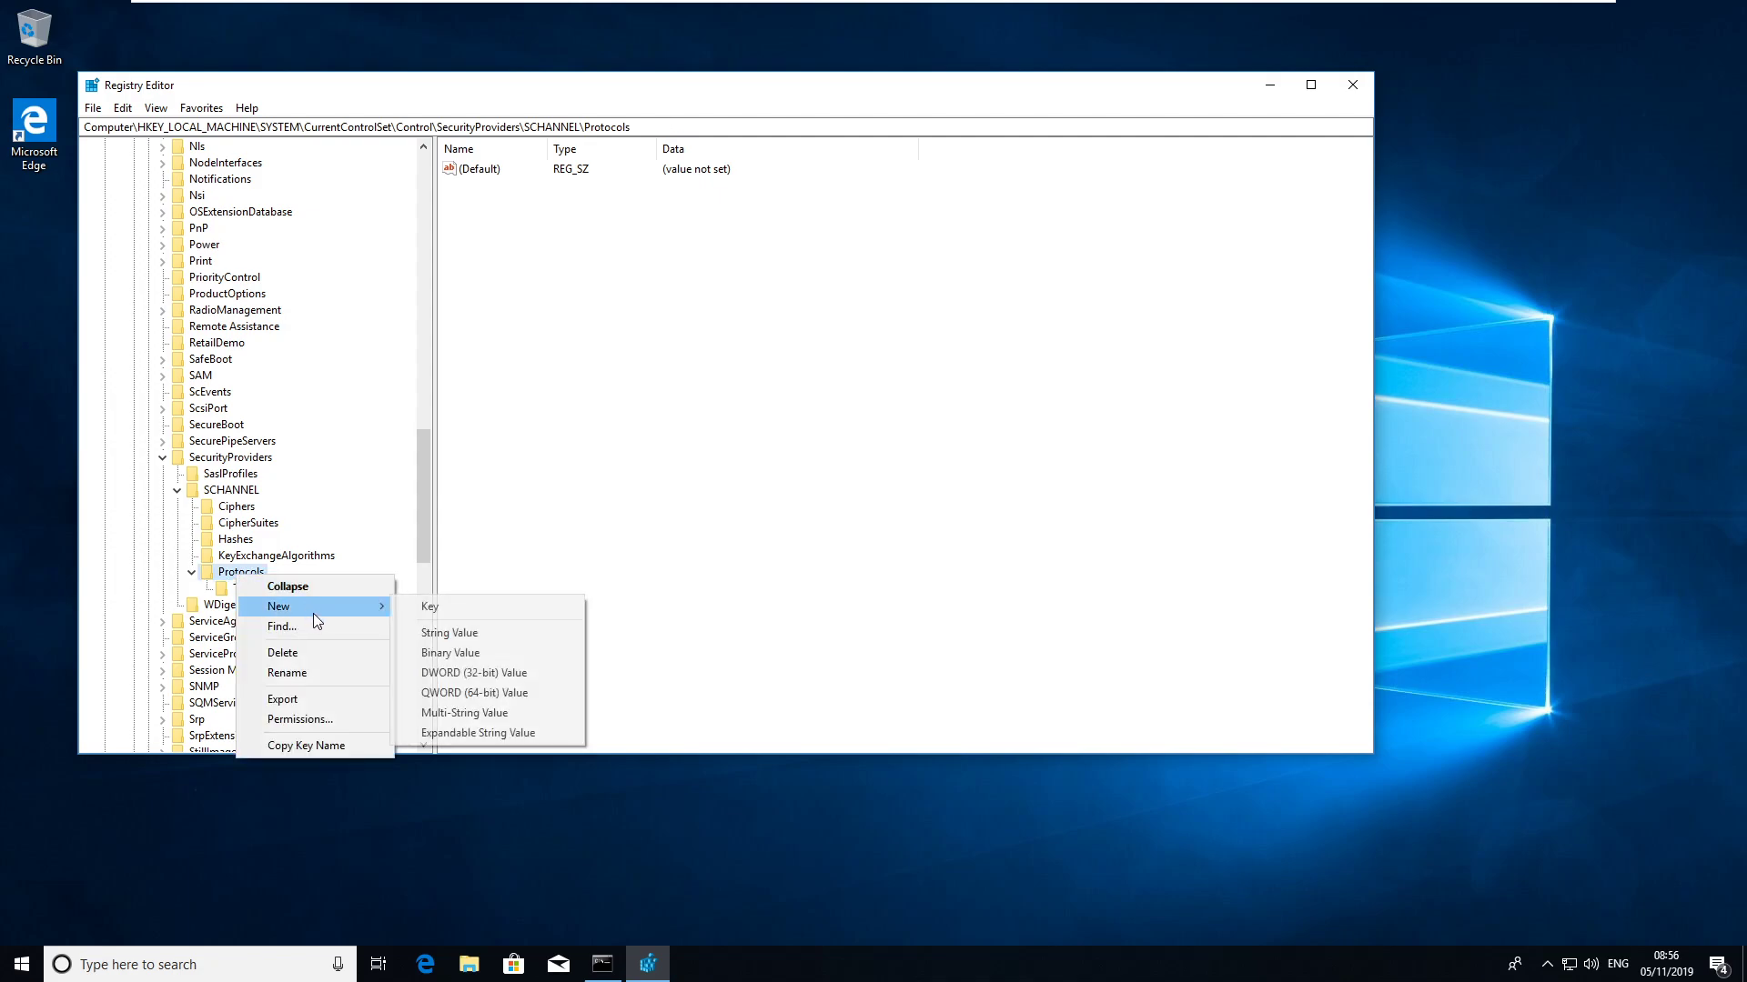
pyautogui.click(511, 611)
pyautogui.write('TLS 1.1')
pyautogui.press('Return')
# Create subkeys SSL 2.0 and SSL 3.0 under Protocols.
pyautogui.click(239, 575)
pyautogui.rightClick(239, 575)
pyautogui.moveTo(316, 604)
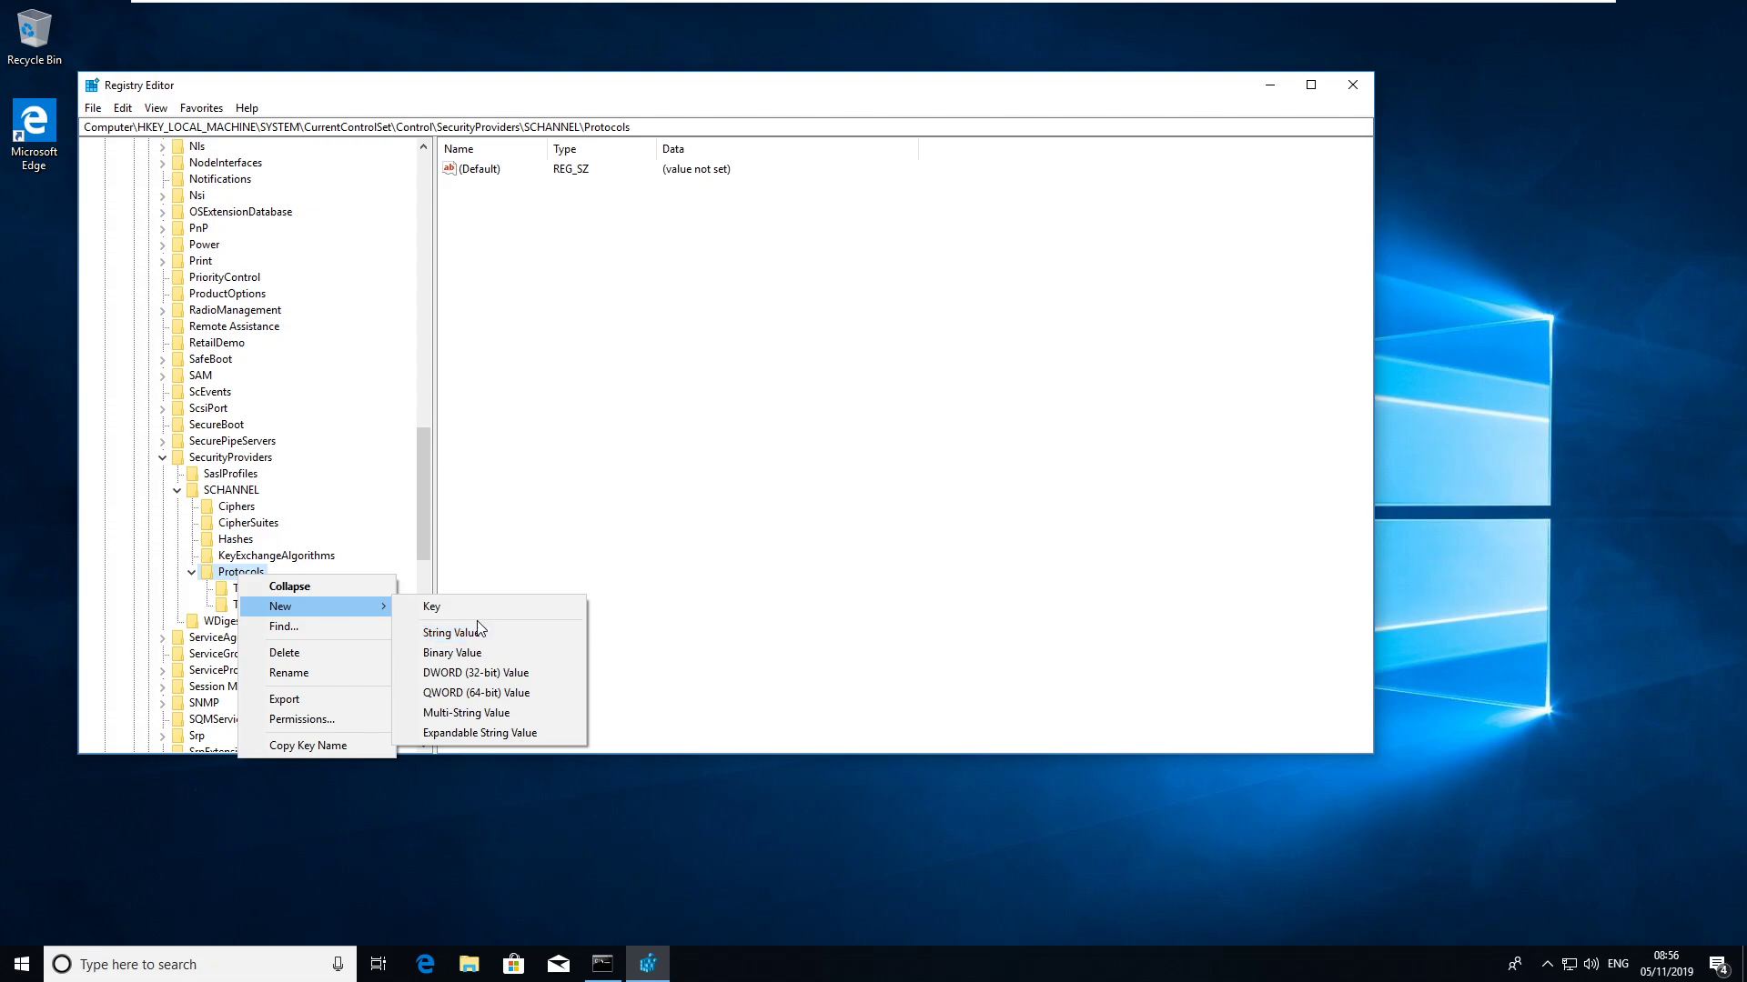
pyautogui.click(477, 607)
pyautogui.write('SSL 2.0')
pyautogui.press('Return')
pyautogui.click(252, 576)
pyautogui.rightClick(252, 576)
pyautogui.moveTo(333, 608)
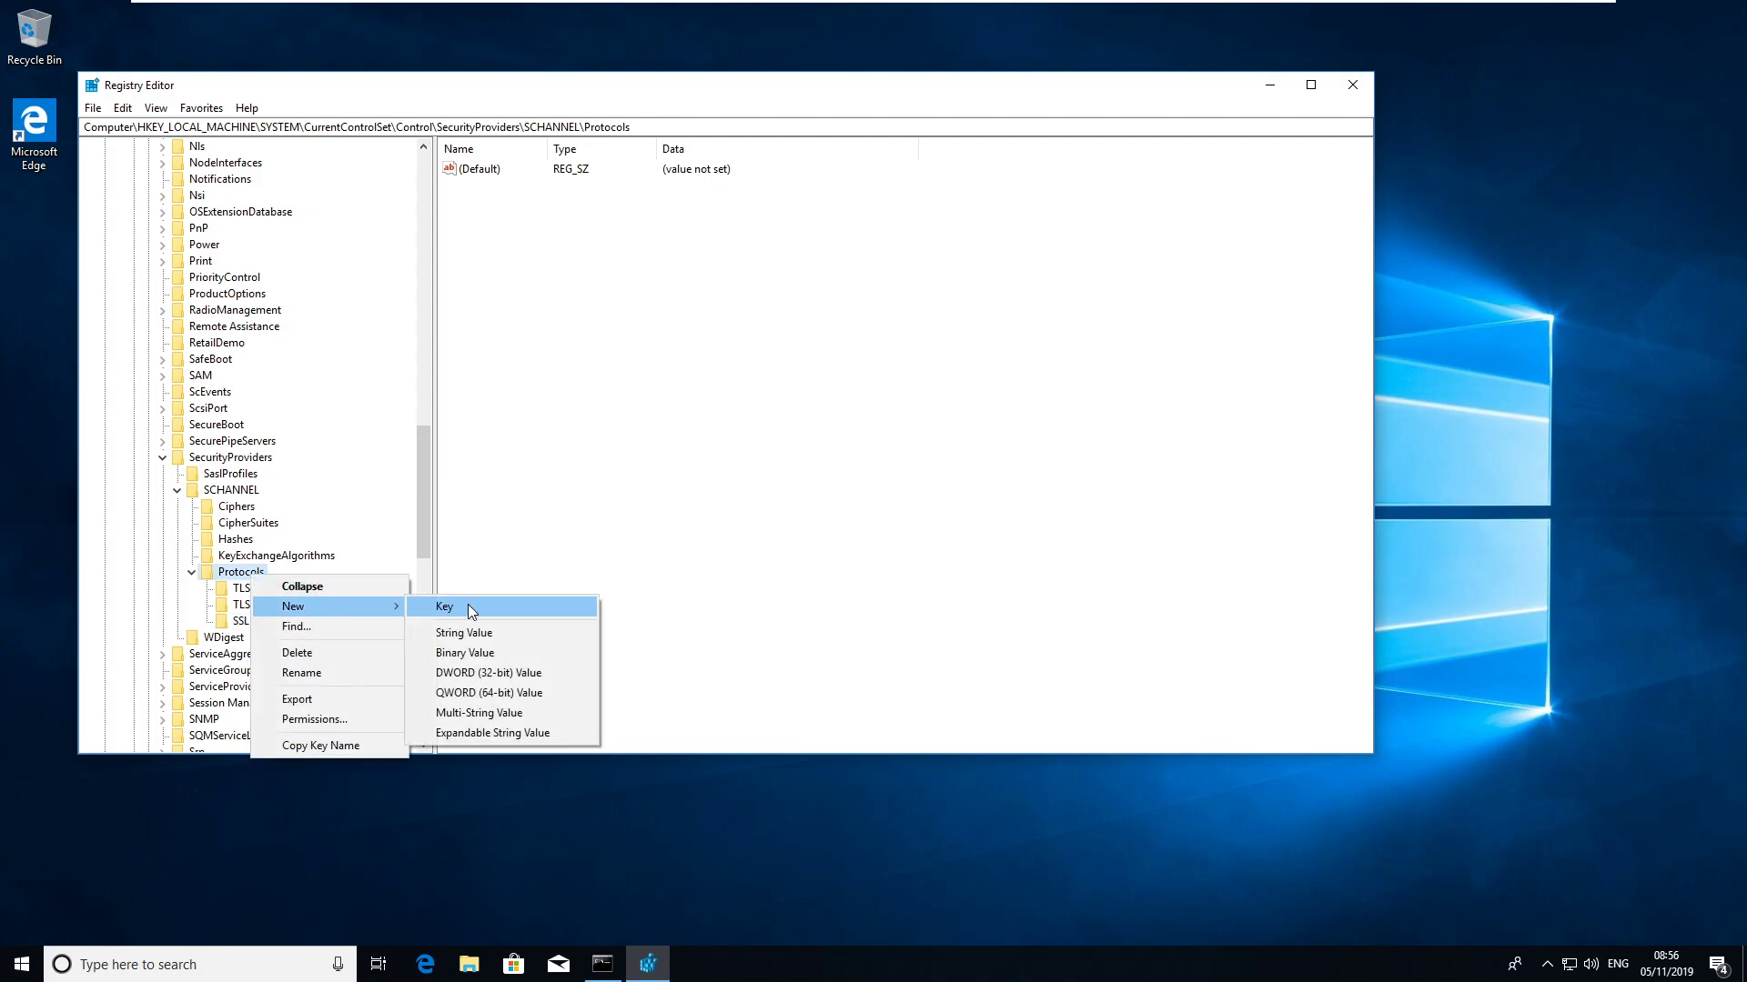
pyautogui.click(472, 607)
pyautogui.write('SSL 3.0')
pyautogui.press('Return')
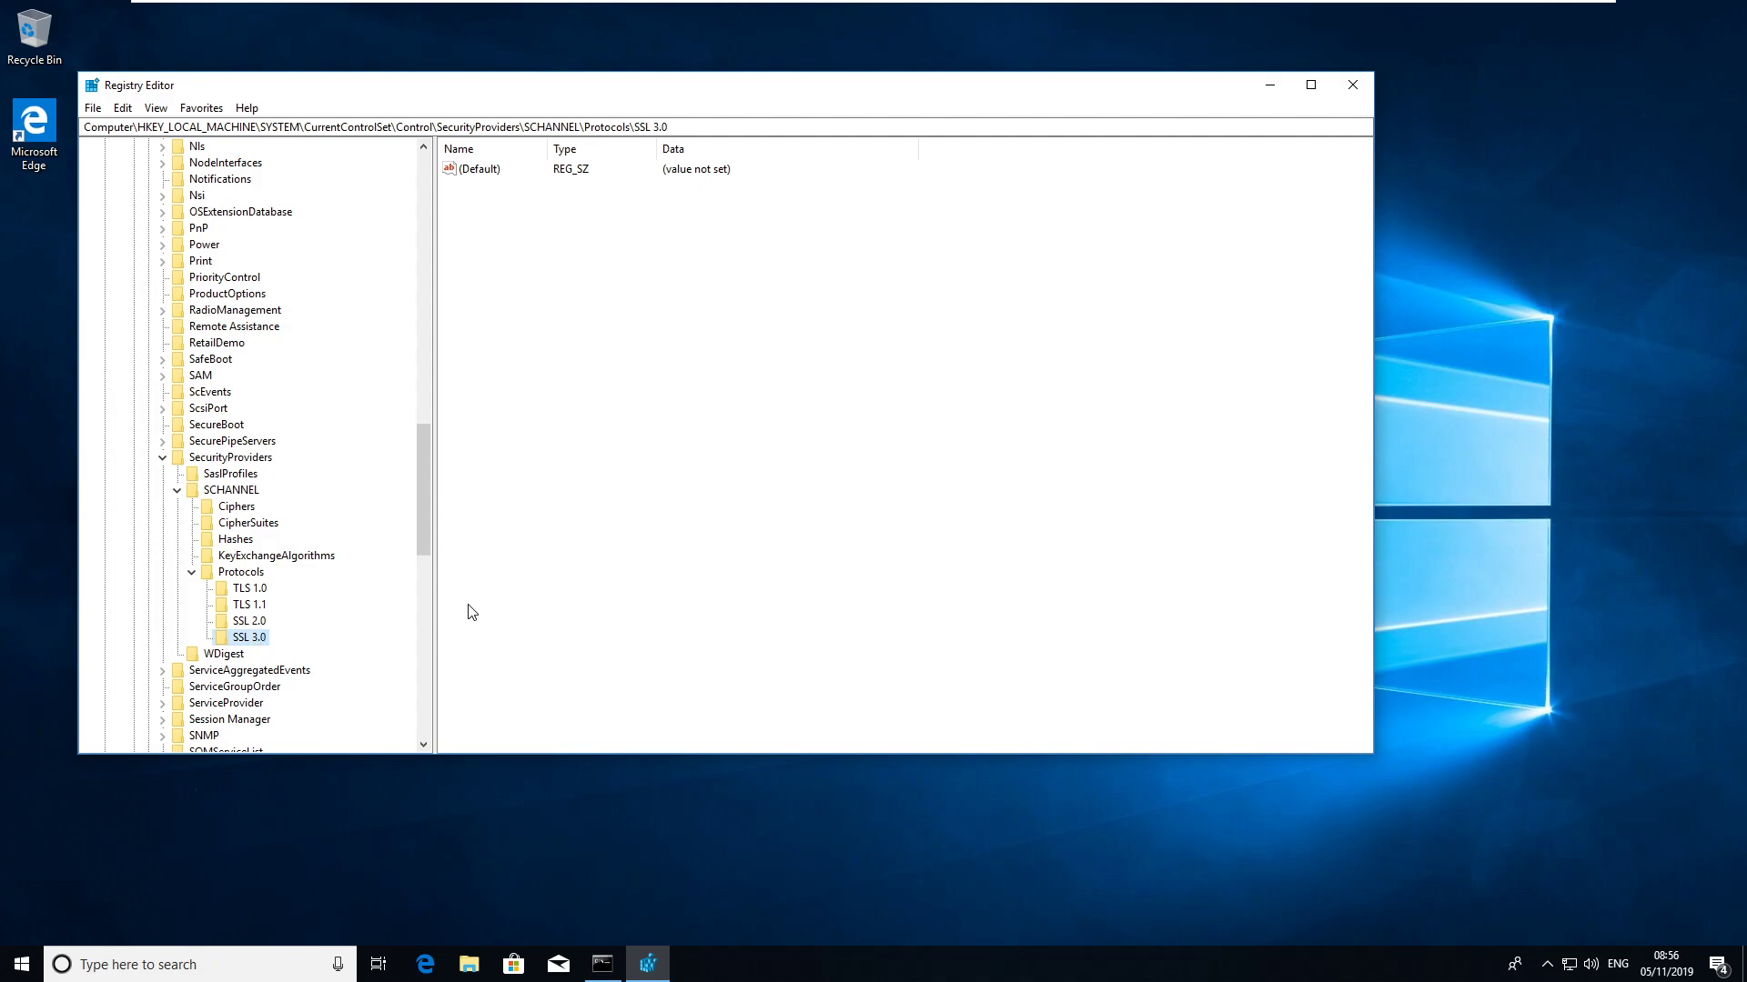
pyautogui.click(259, 590)
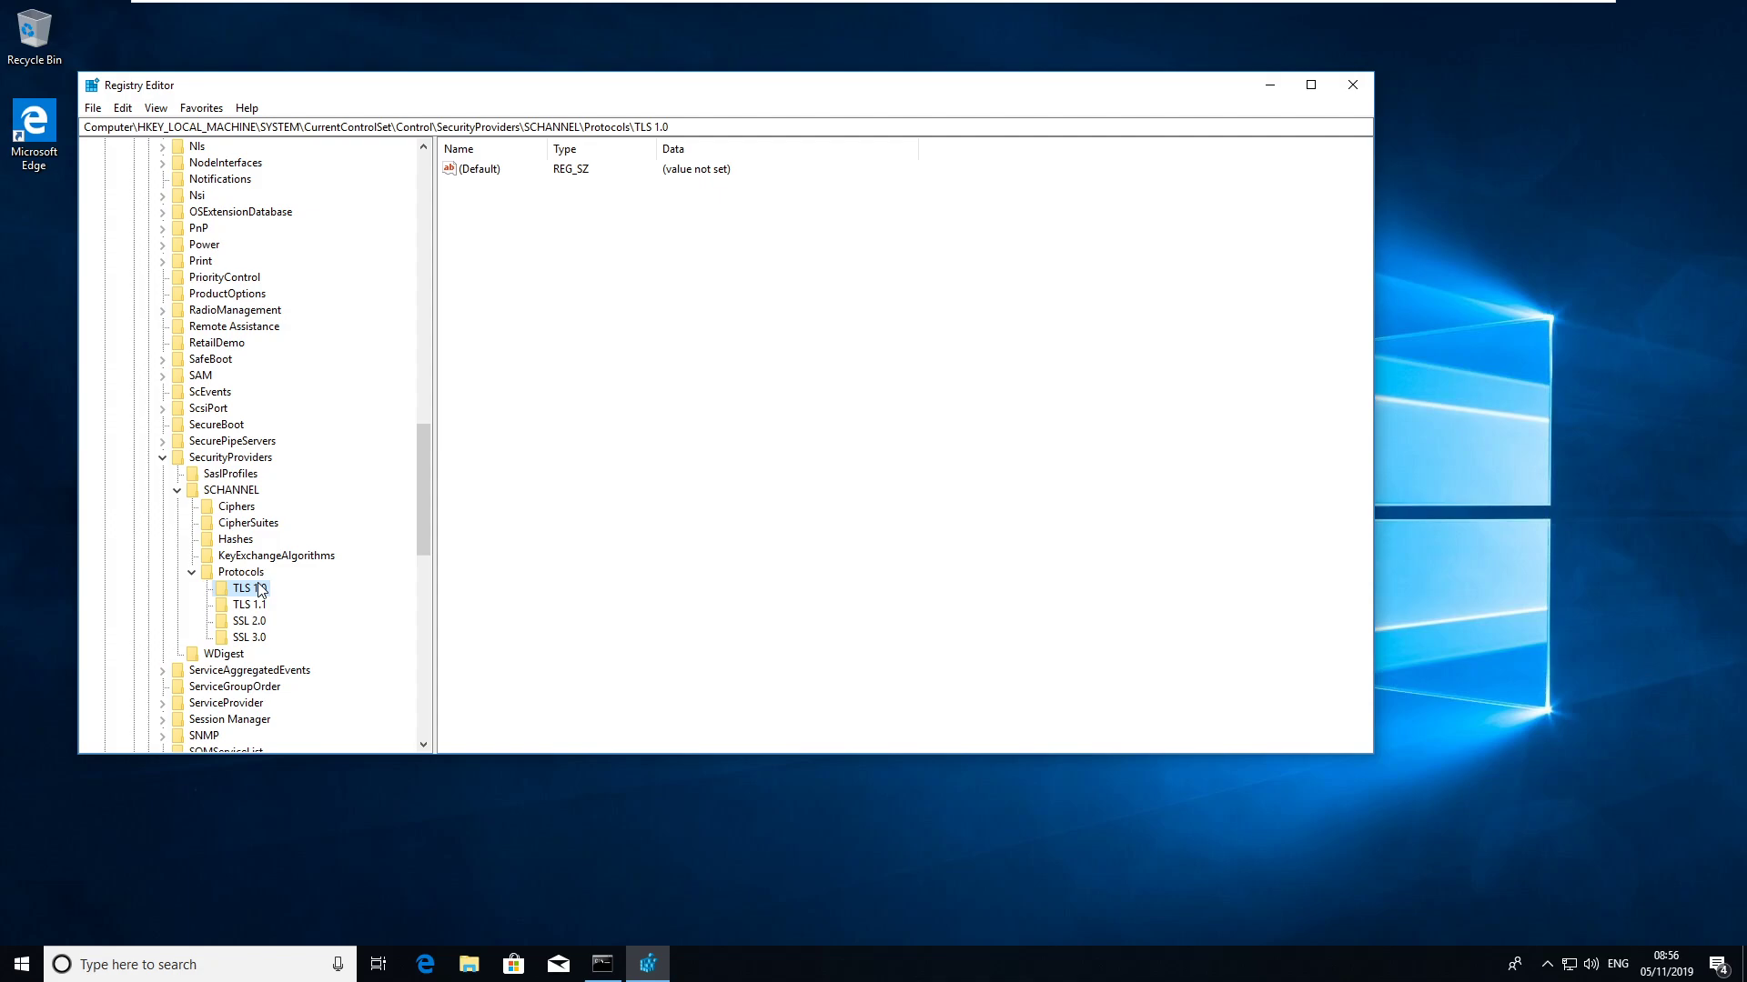
# Add Server and Client subkeys under TLS 1.0.
pyautogui.rightClick(261, 591)
pyautogui.moveTo(305, 615)
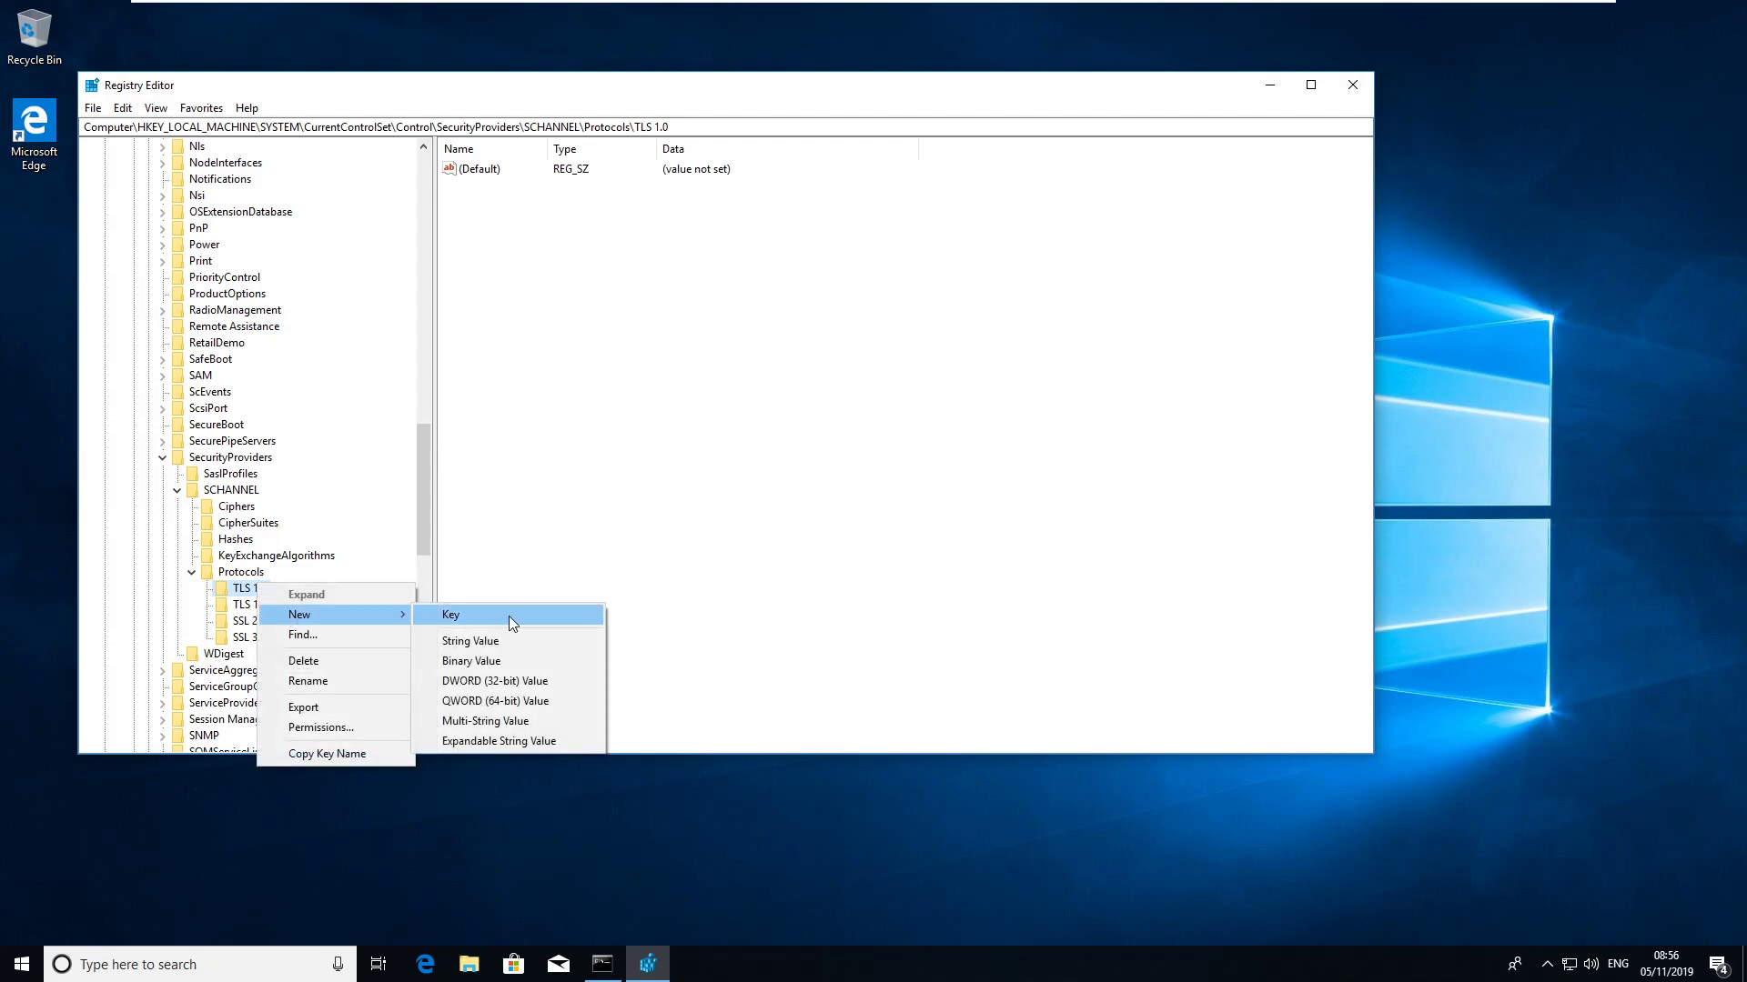
pyautogui.click(256, 589)
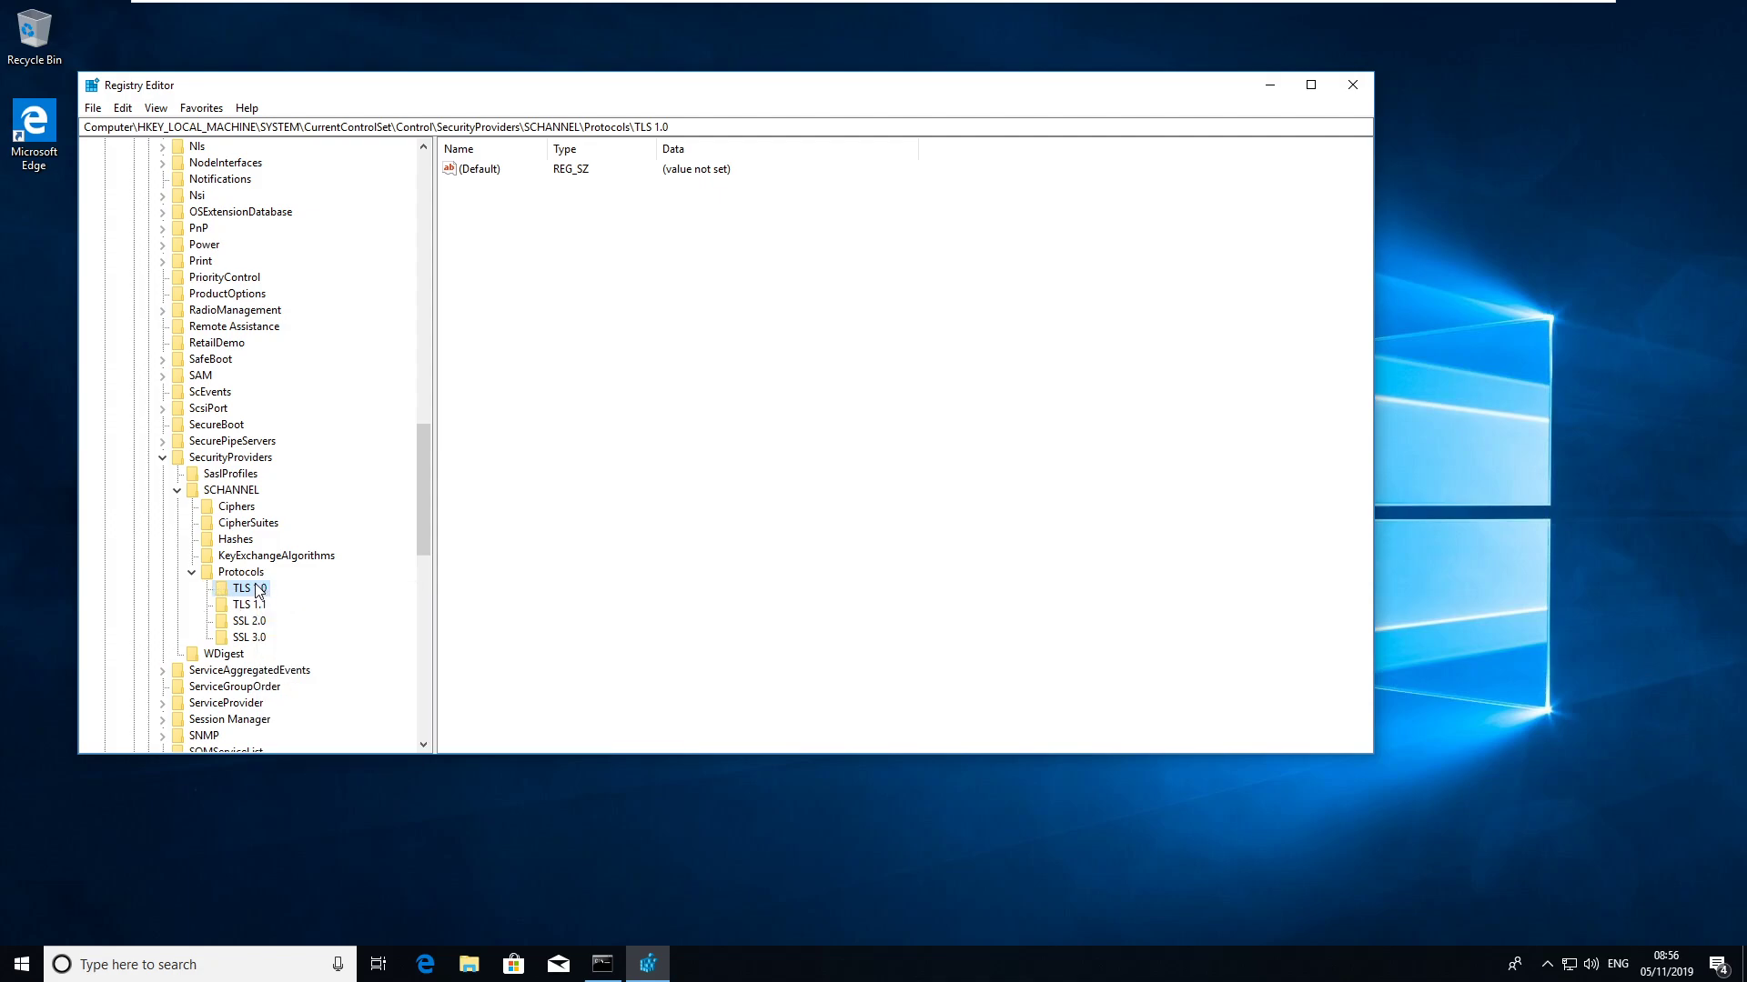
pyautogui.rightClick(259, 589)
pyautogui.moveTo(375, 617)
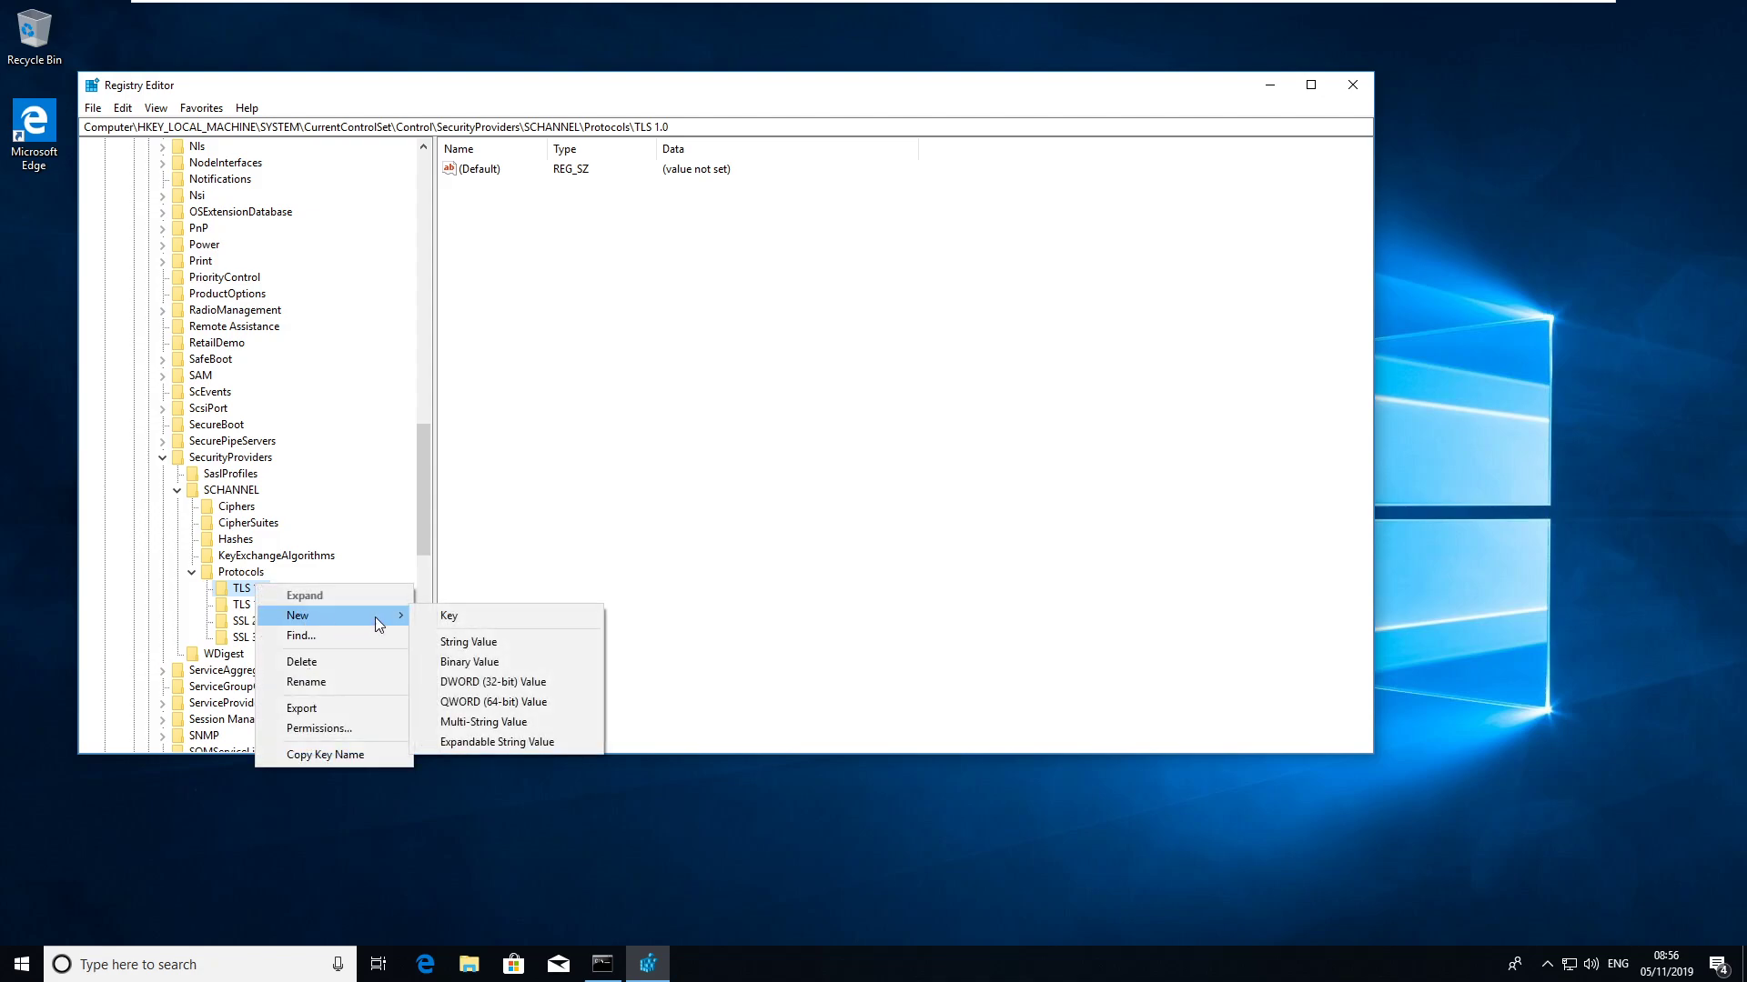
pyautogui.click(461, 618)
pyautogui.write('Server')
pyautogui.press('Return')
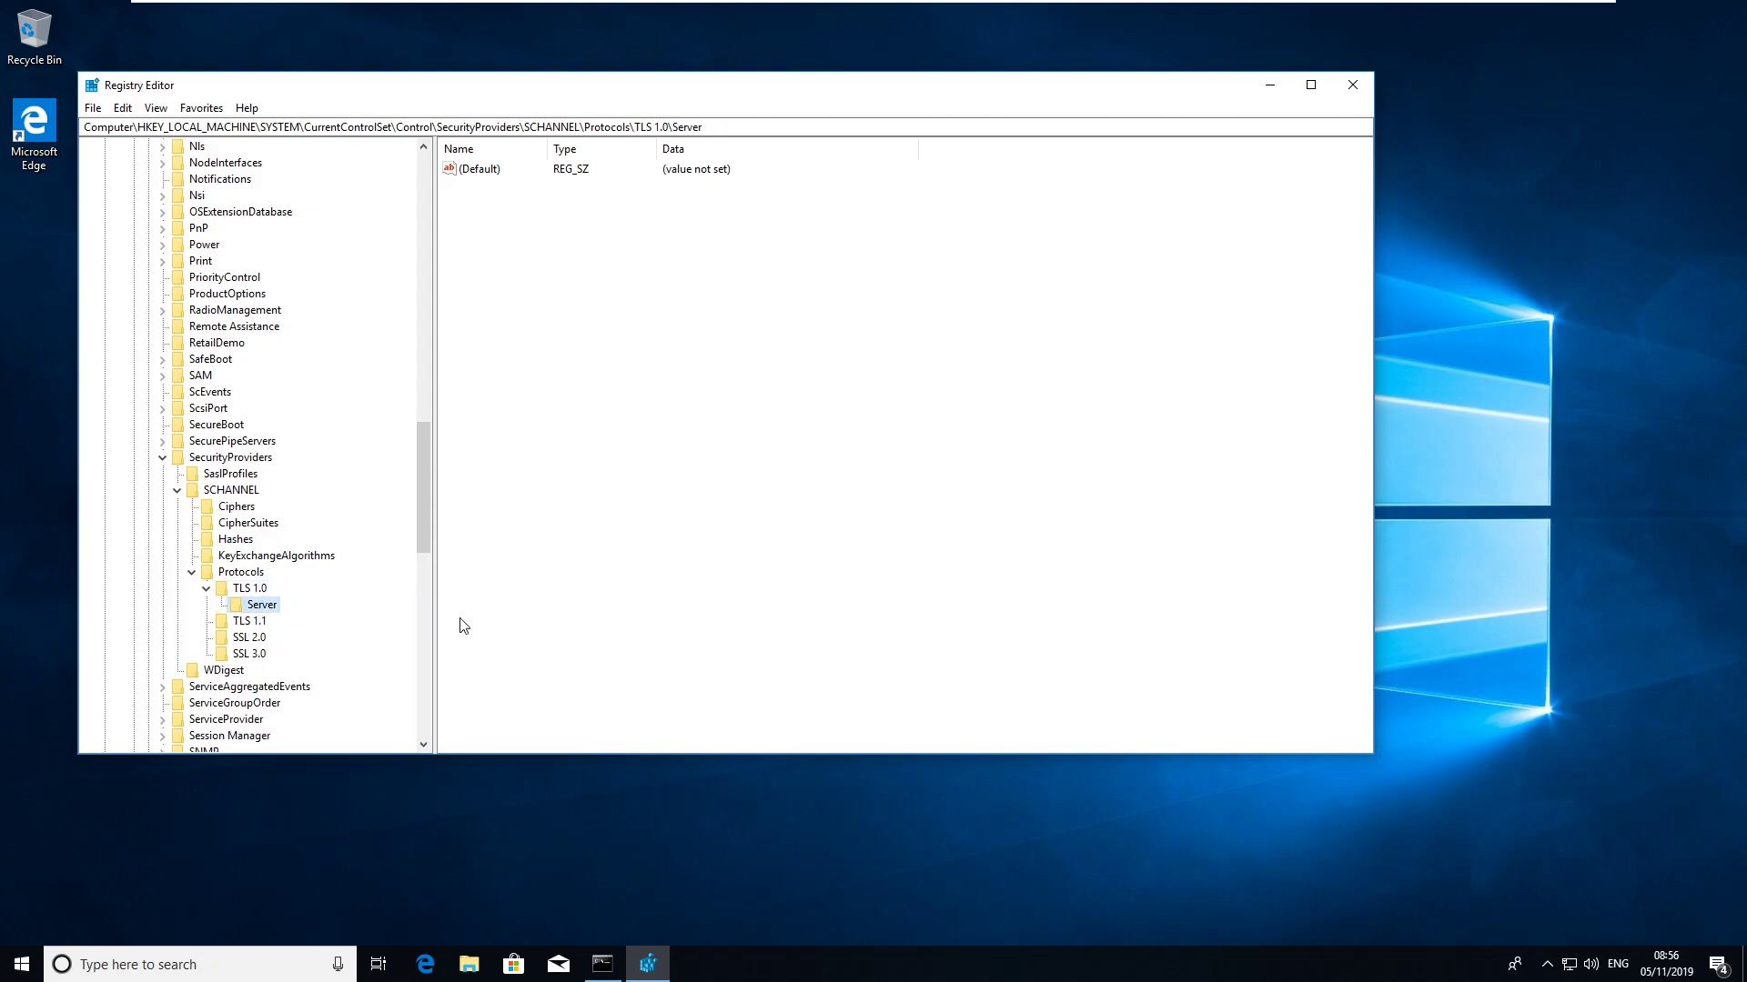
pyautogui.rightClick(260, 590)
pyautogui.moveTo(323, 626)
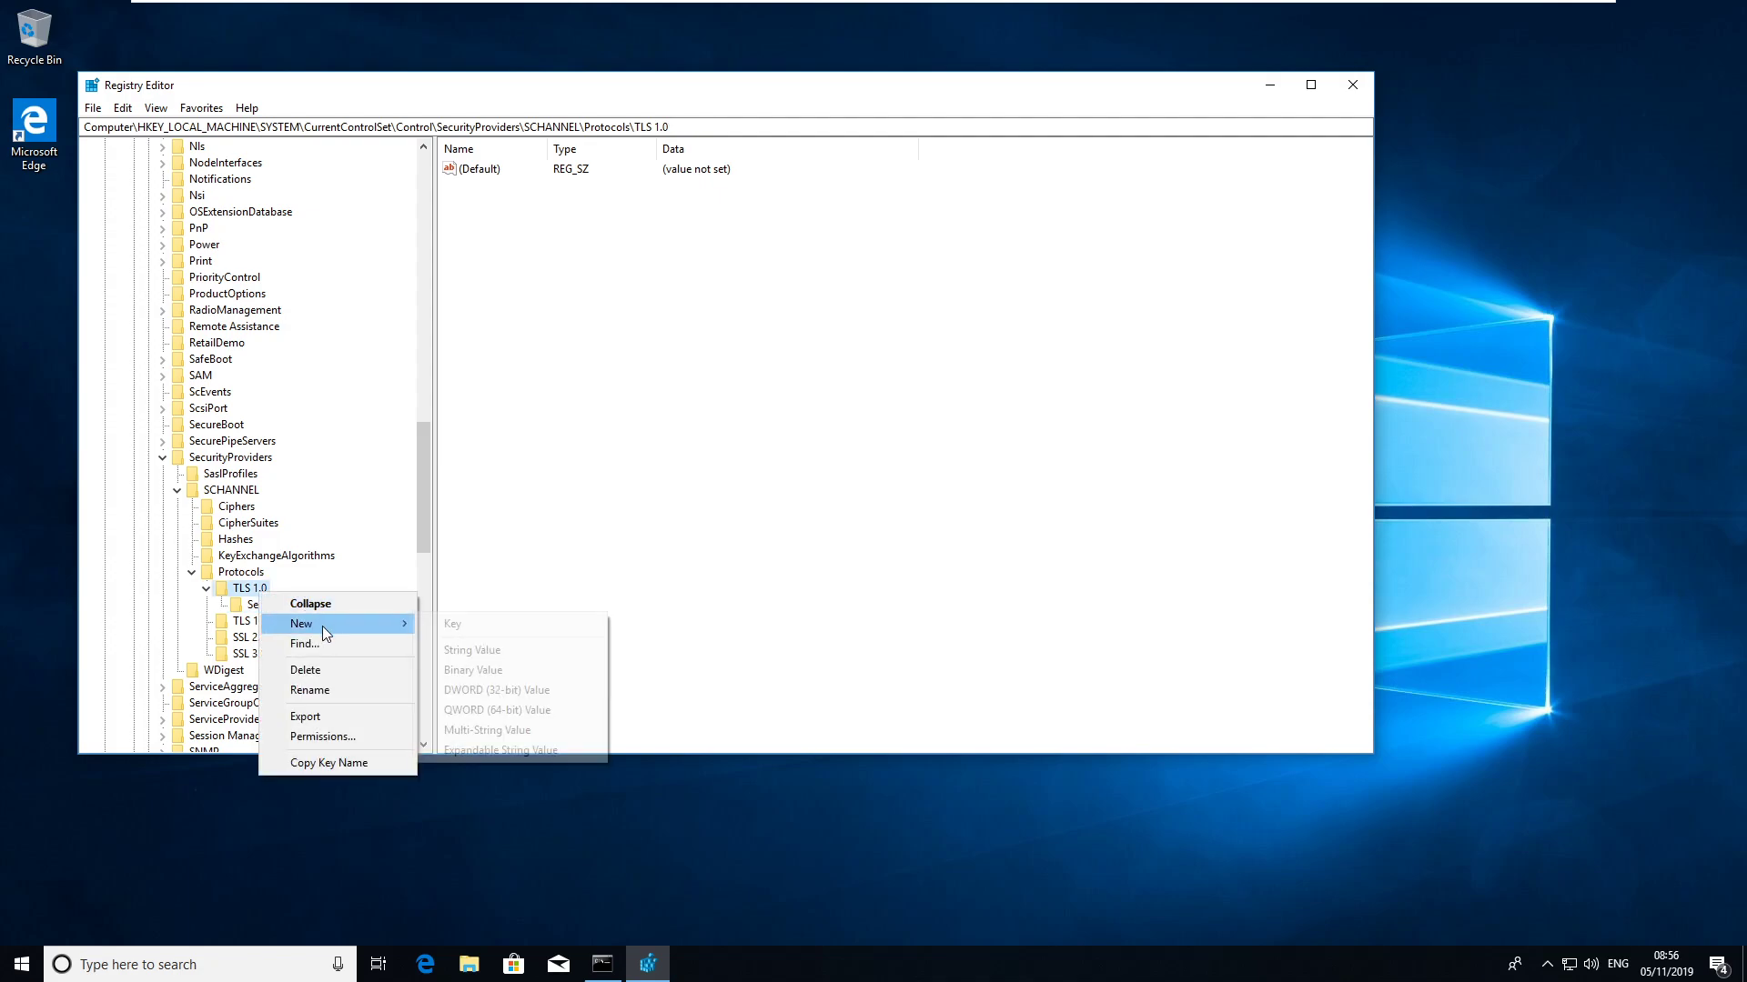
pyautogui.click(466, 626)
pyautogui.write('Client')
pyautogui.press('Return')
# Add Server and Client subkeys under TLS 1.1.
pyautogui.click(228, 640)
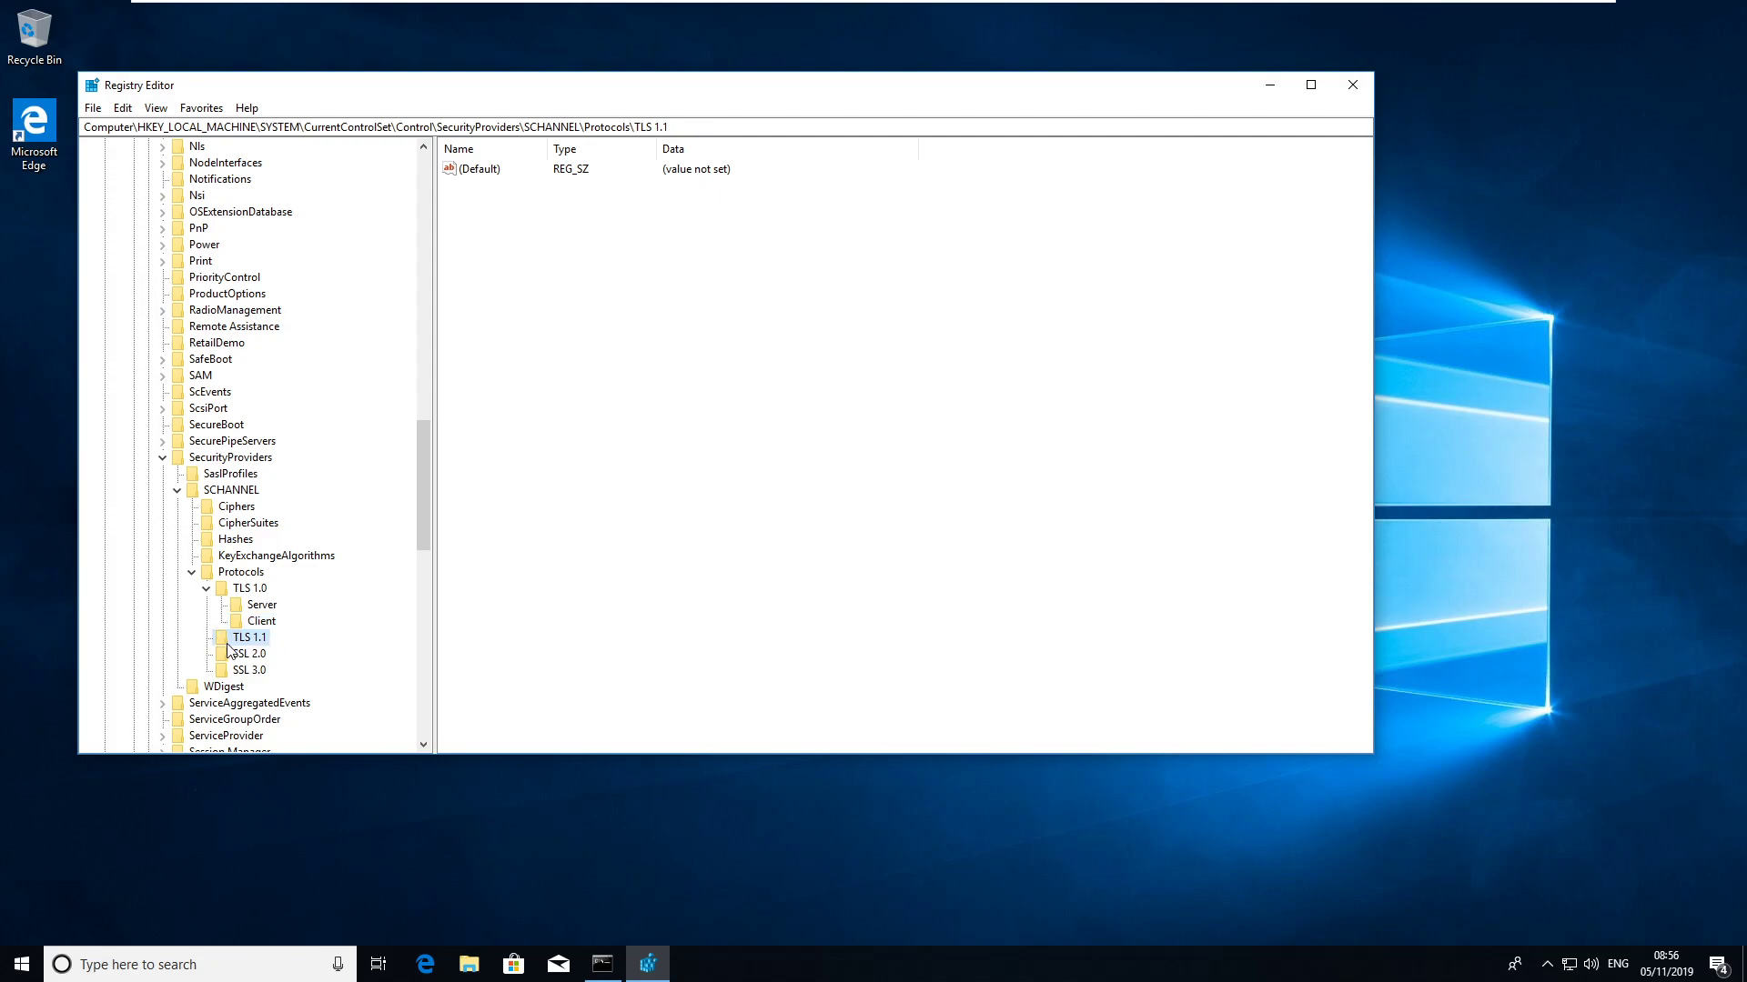
pyautogui.rightClick(228, 640)
pyautogui.moveTo(313, 682)
pyautogui.click(420, 676)
pyautogui.write('Server')
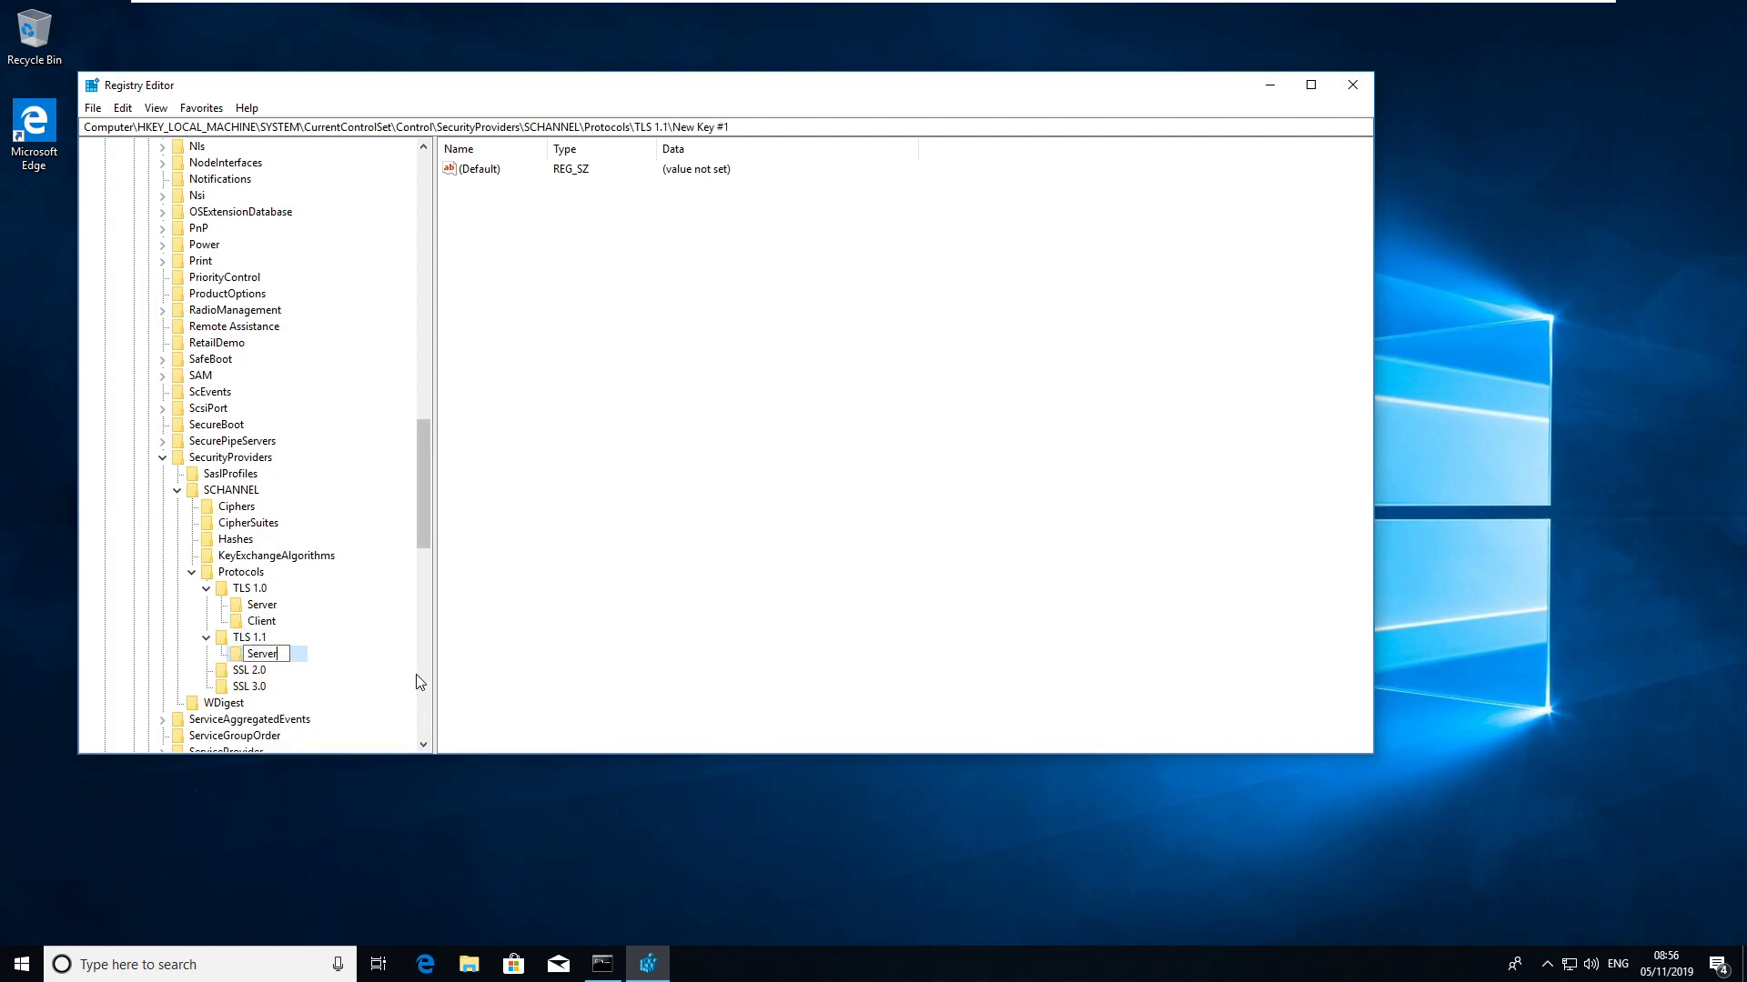
pyautogui.press('Return')
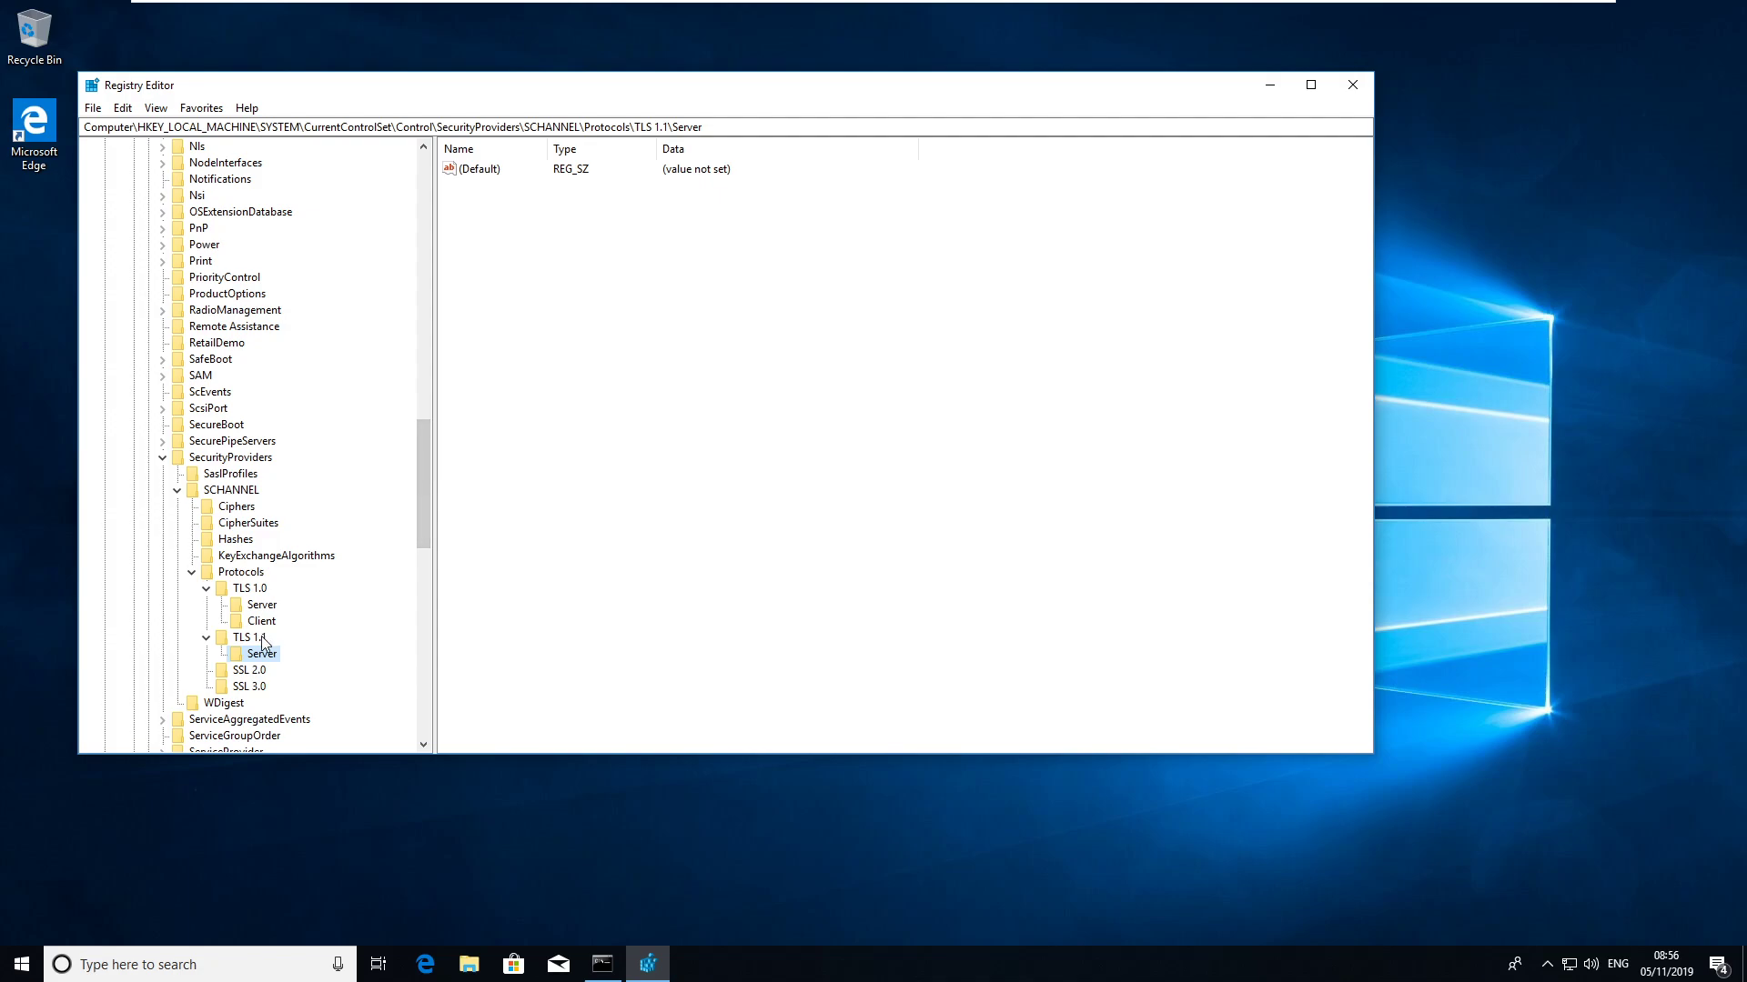
pyautogui.rightClick(261, 637)
pyautogui.moveTo(370, 671)
pyautogui.click(454, 669)
pyautogui.write('Client')
pyautogui.press('Return')
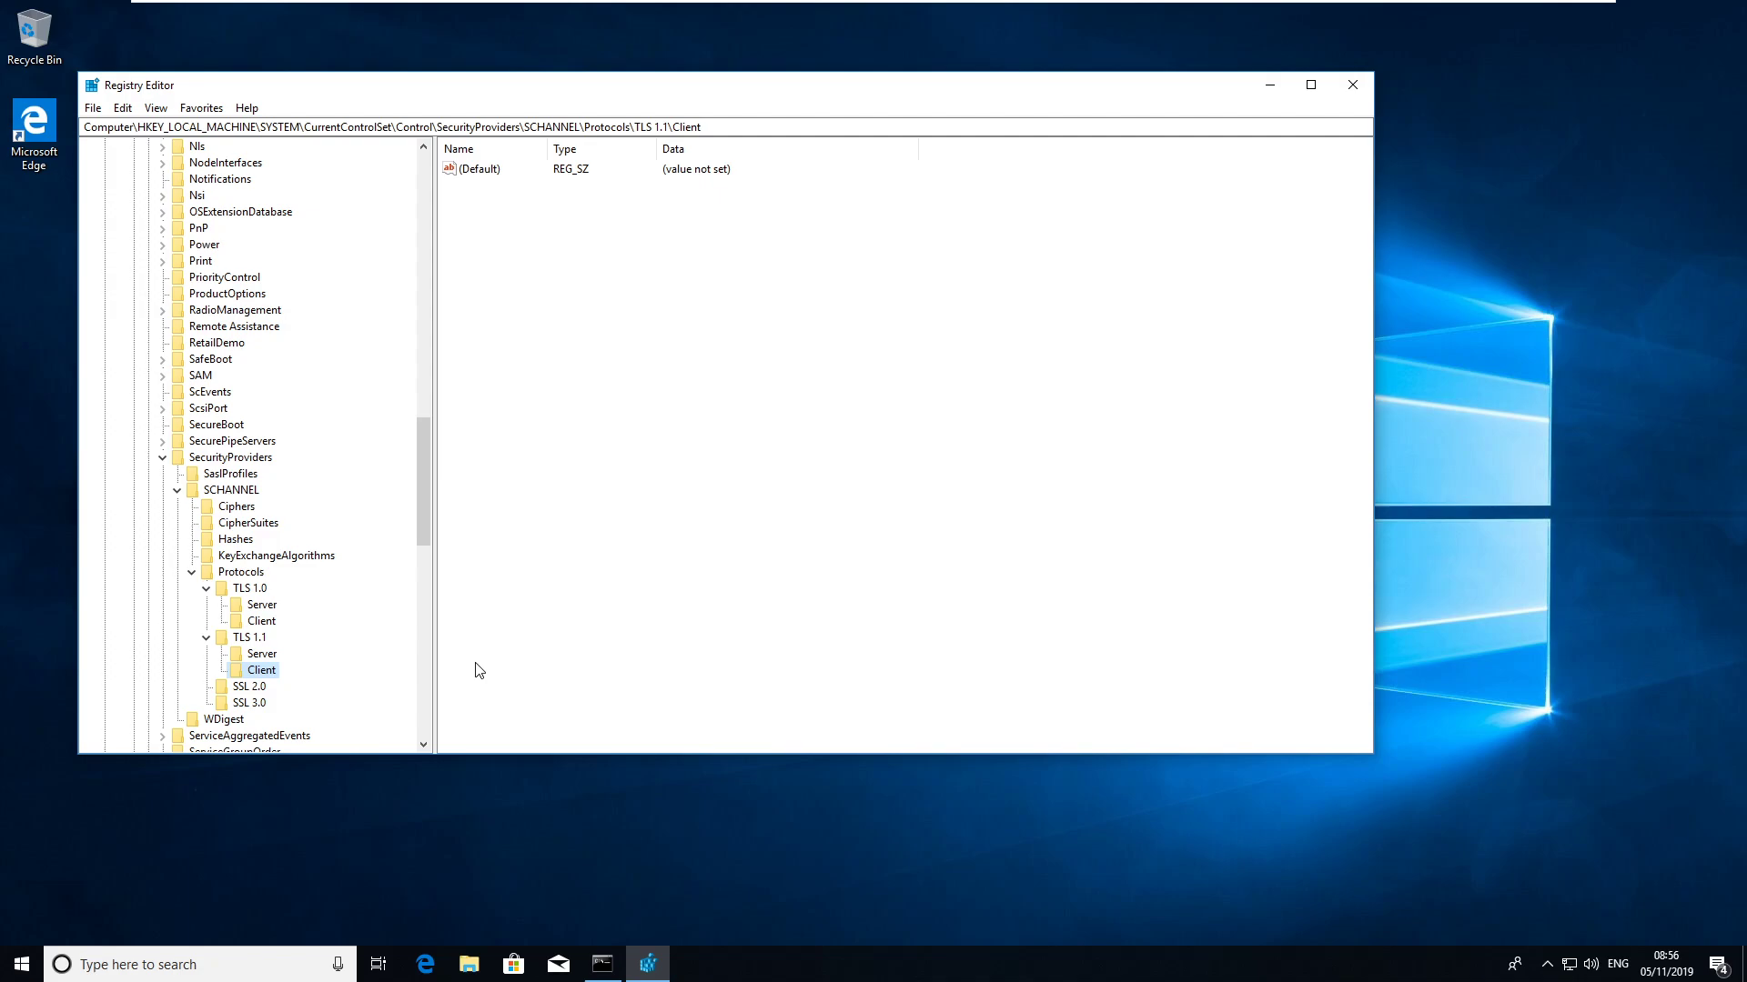
pyautogui.click(244, 688)
pyautogui.rightClick(241, 691)
# Add Server and Client subkeys under SSL 2.0.
pyautogui.moveTo(309, 724)
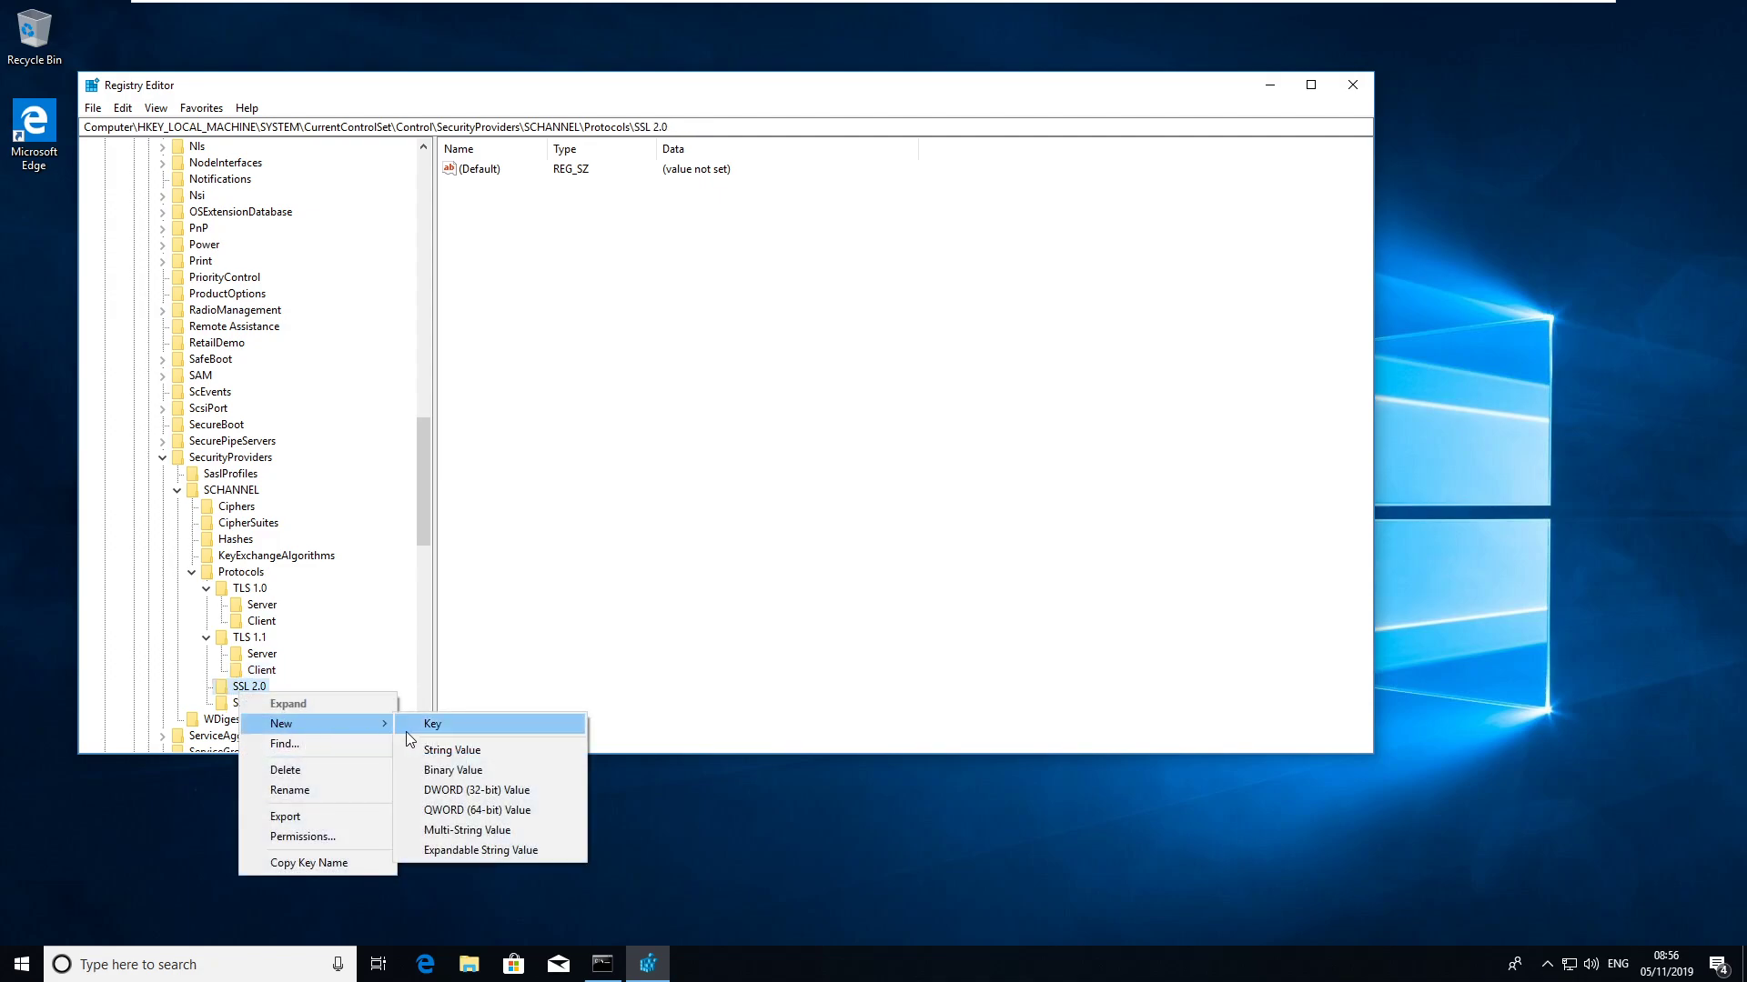
pyautogui.click(434, 724)
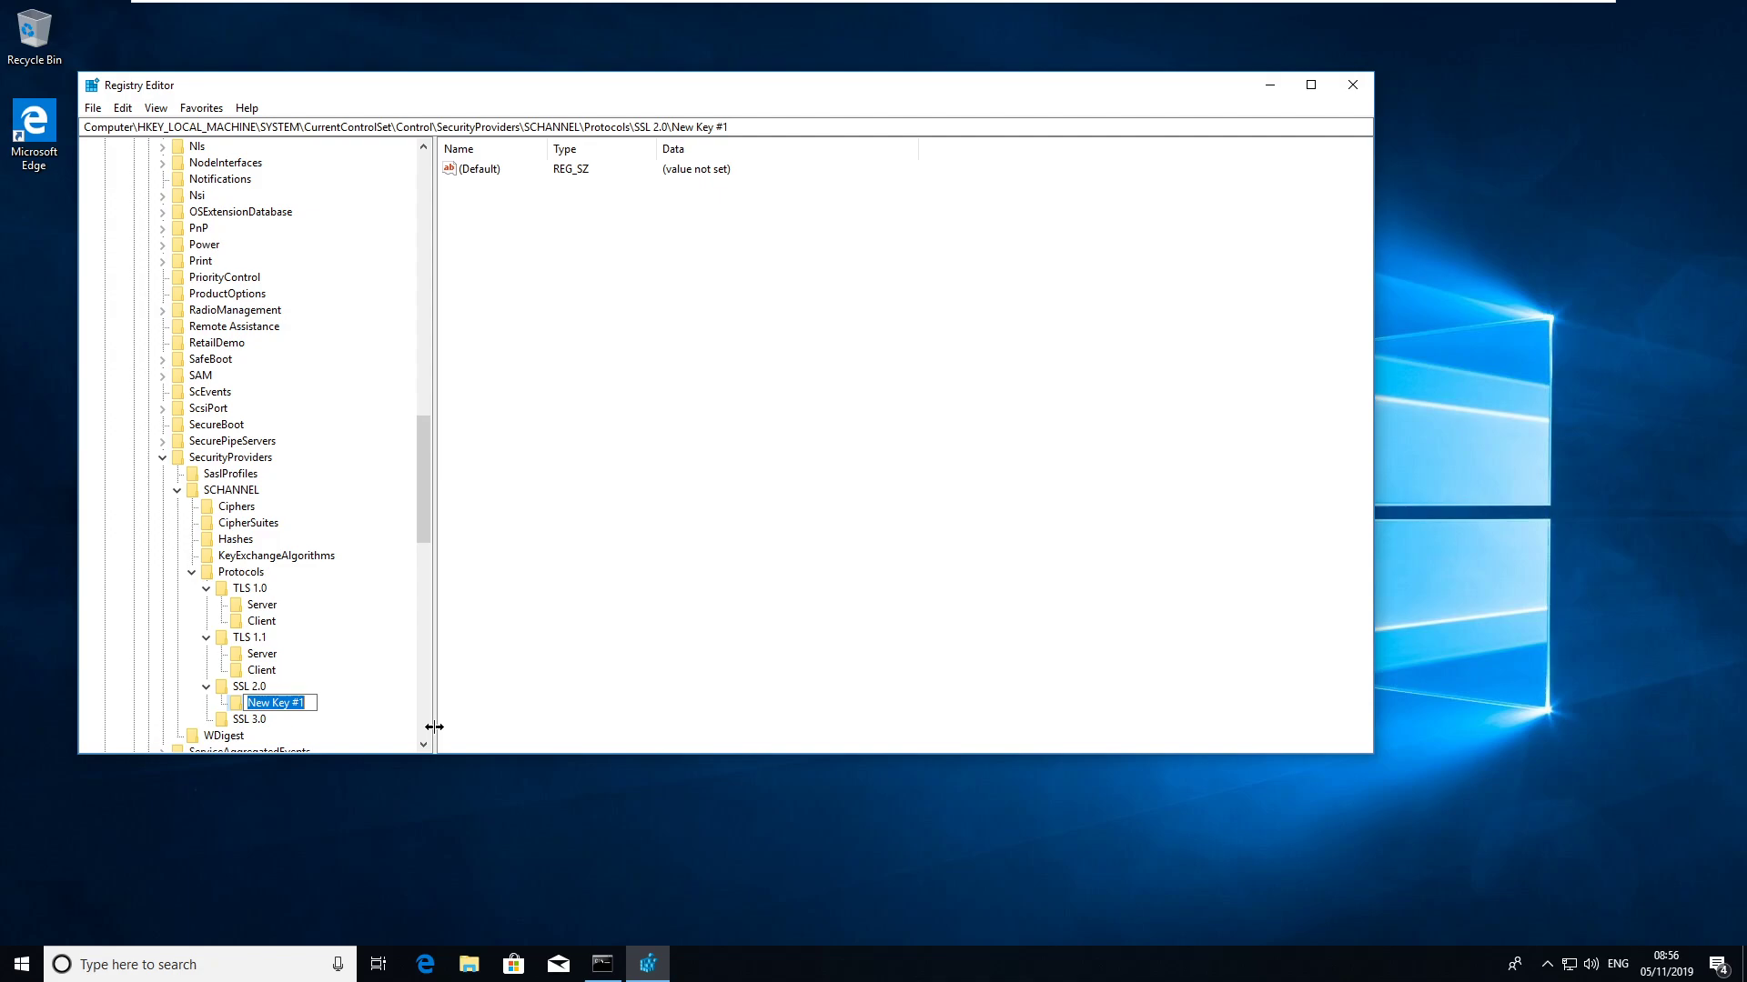
pyautogui.write('Server')
pyautogui.press('Return')
pyautogui.click(262, 687)
pyautogui.rightClick(260, 682)
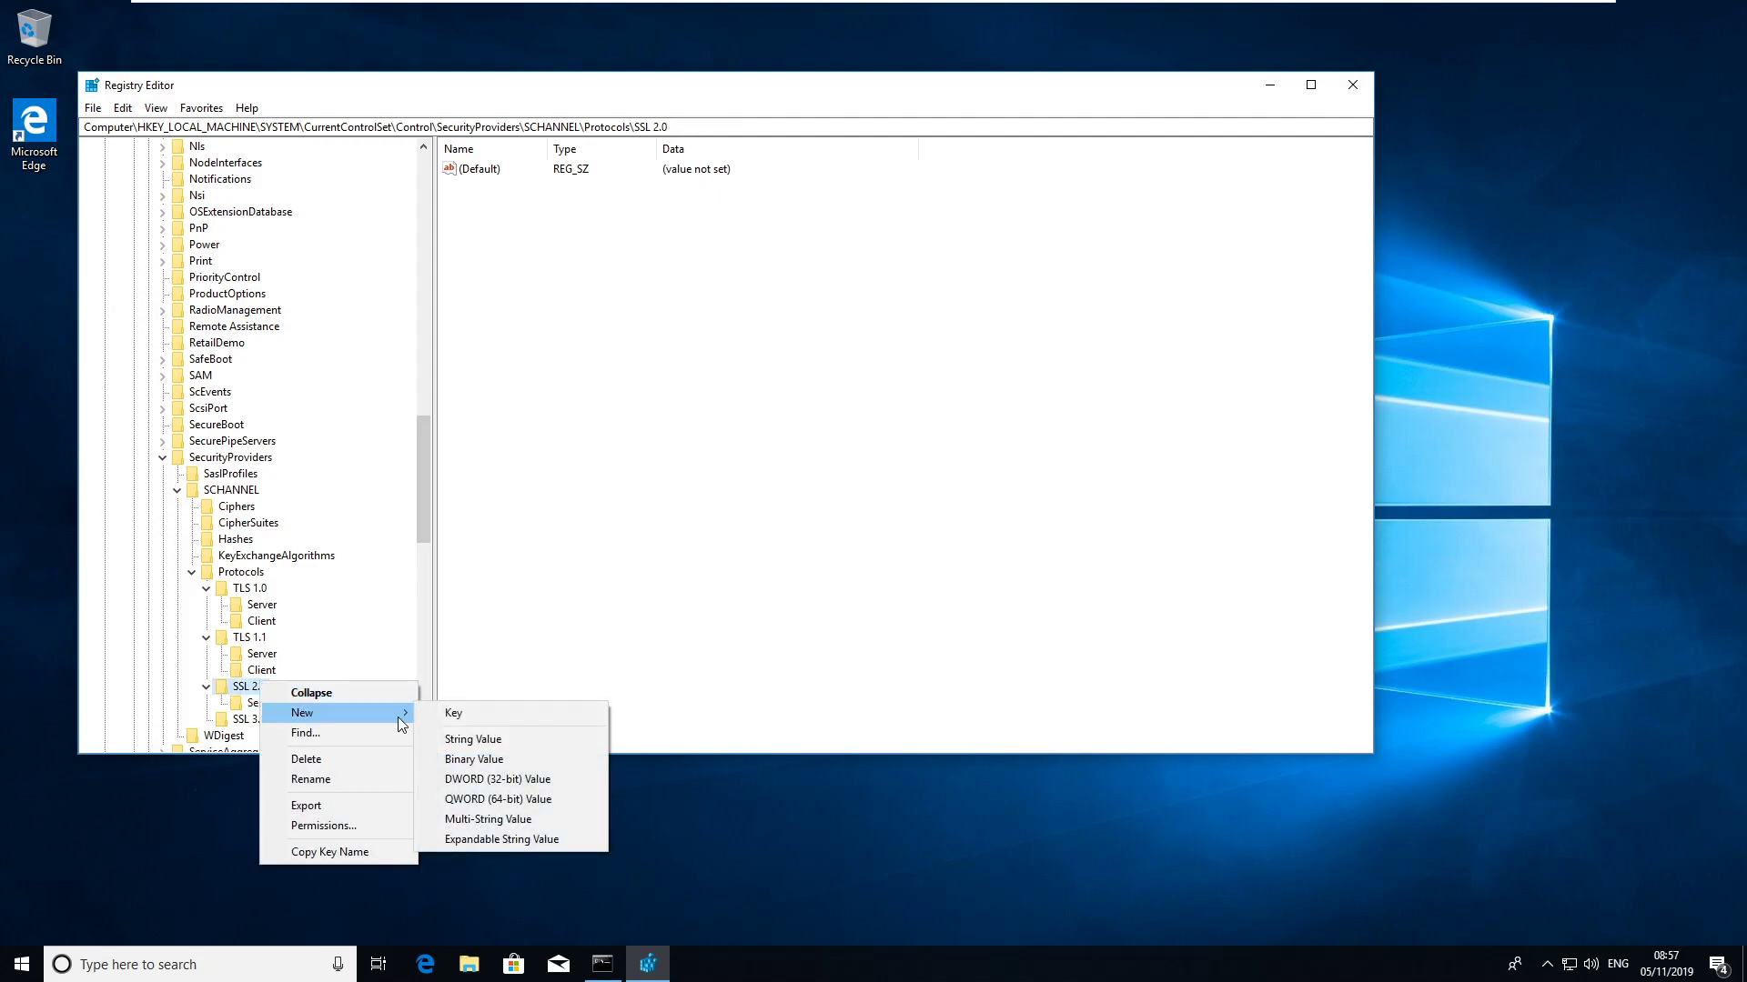
pyautogui.click(448, 717)
pyautogui.write('Client')
pyautogui.press('Return')
# Add Server and Client subkeys under SSL 3.0.
pyautogui.scroll(-3, 205, 596)
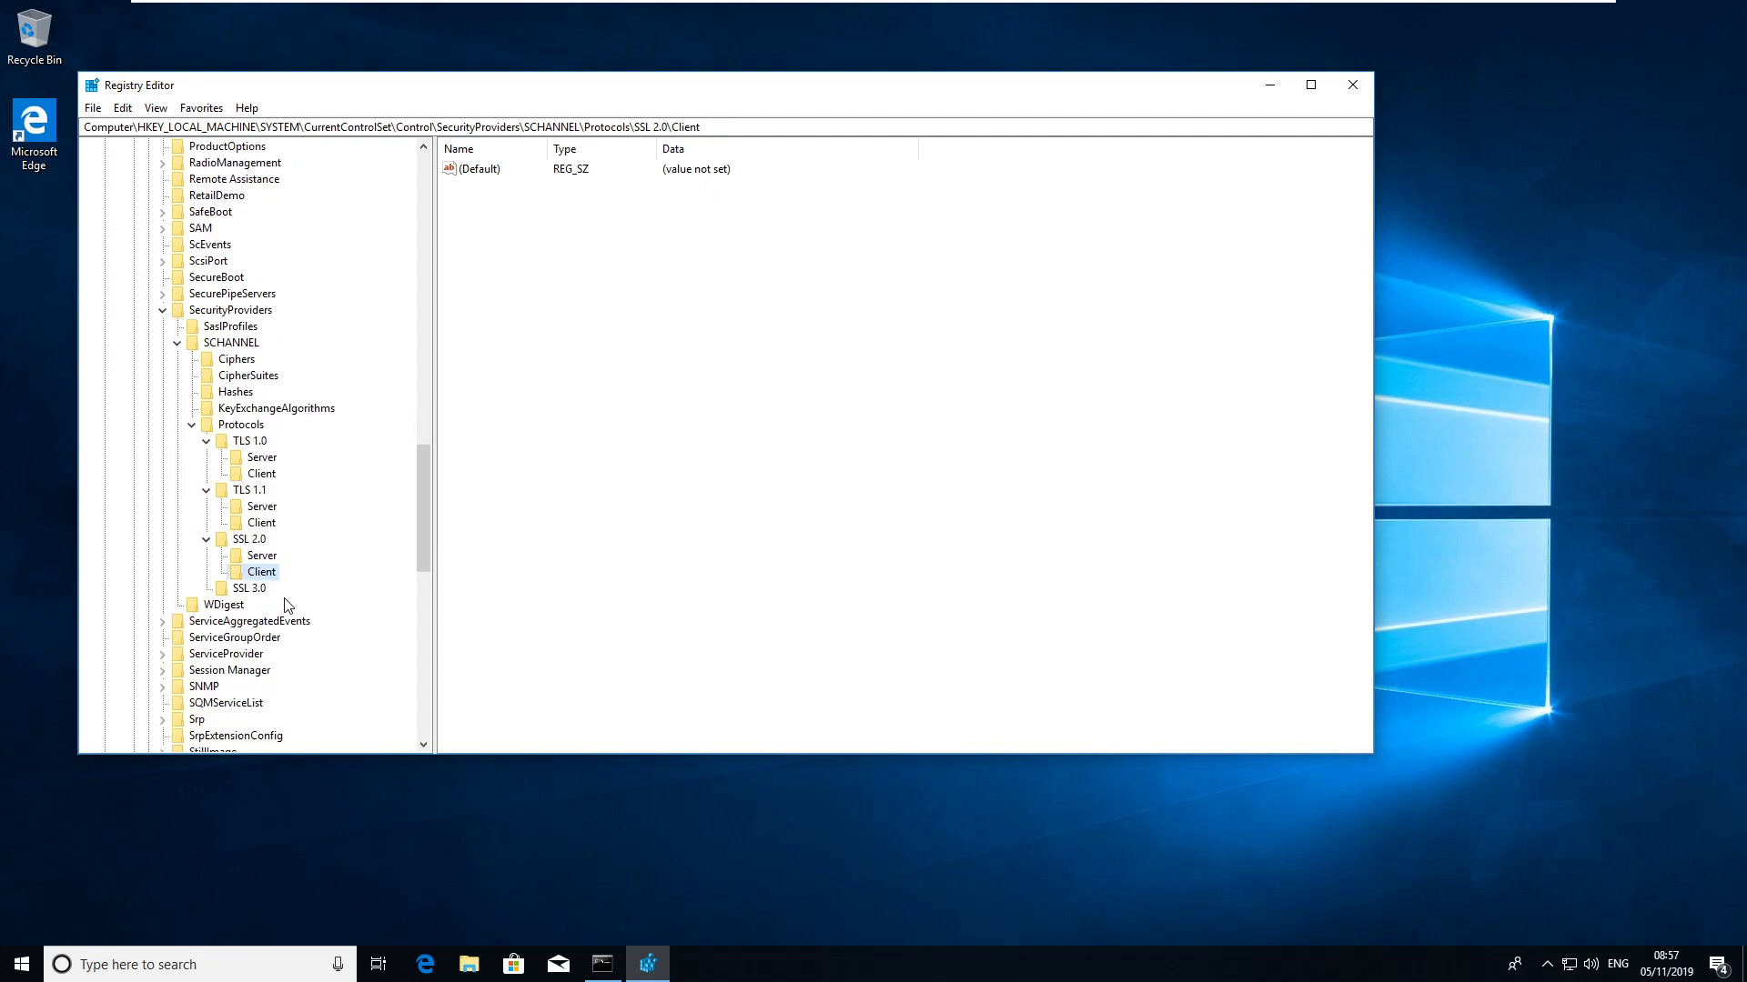
pyautogui.click(256, 588)
pyautogui.rightClick(257, 587)
pyautogui.moveTo(299, 611)
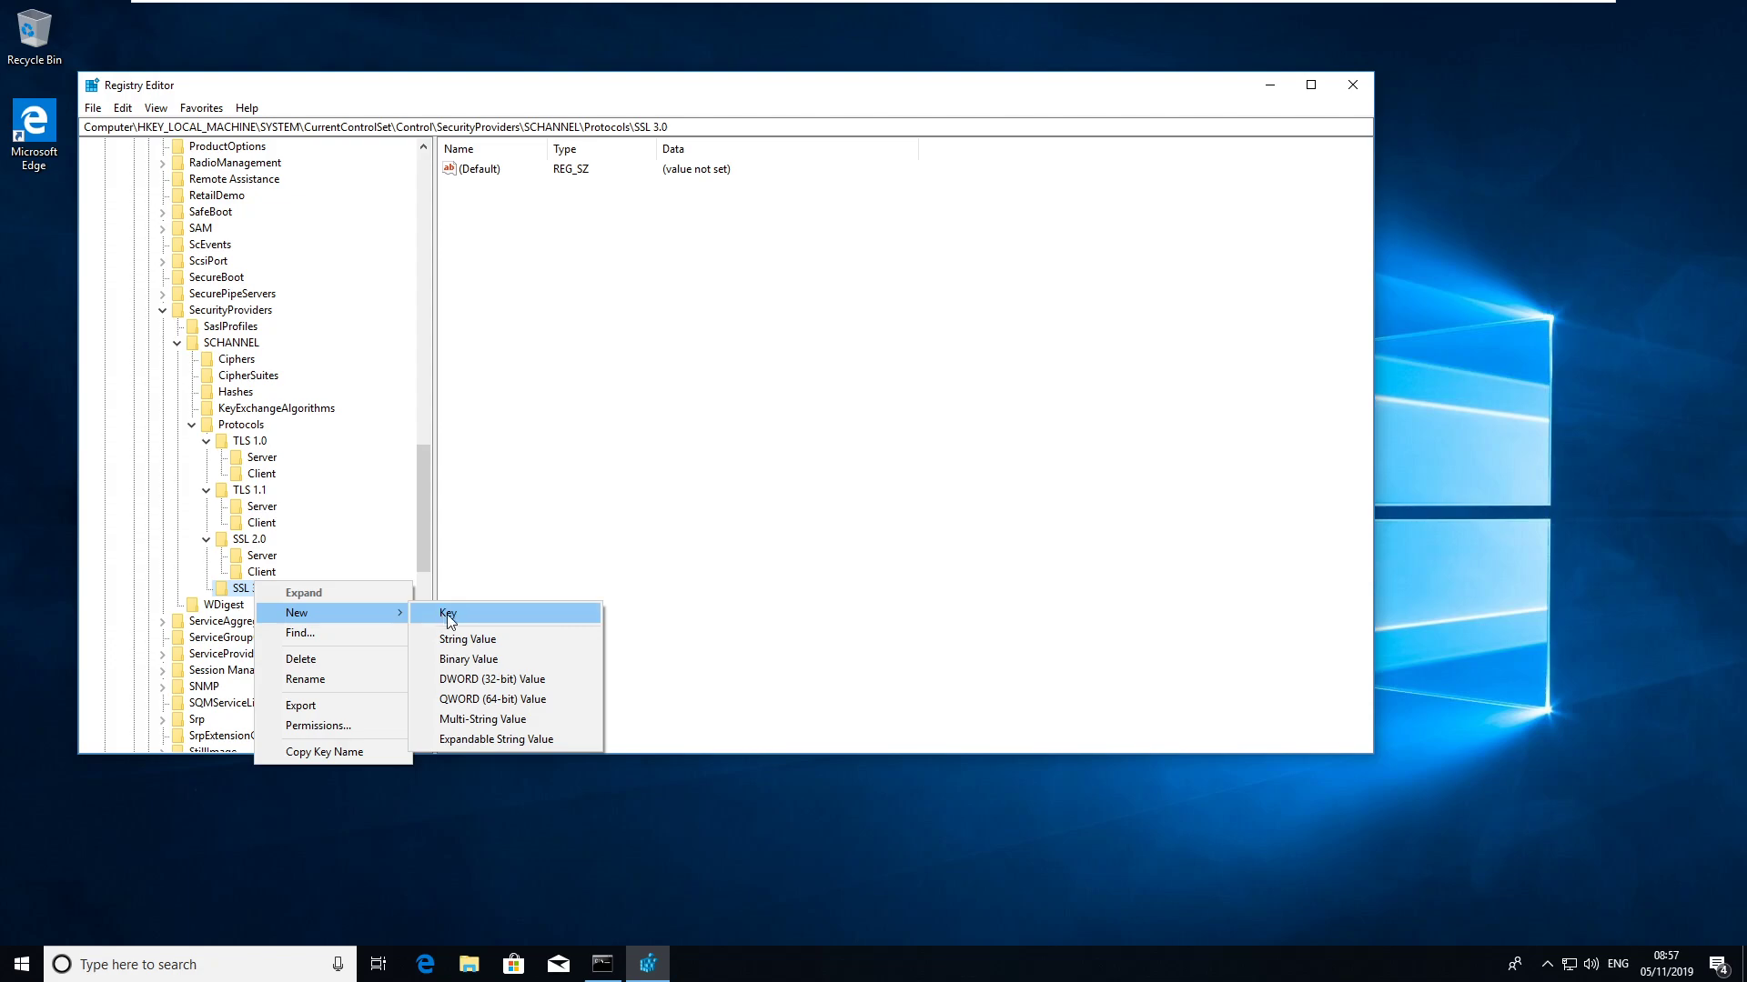
pyautogui.click(450, 614)
pyautogui.write('Server')
pyautogui.press('Return')
pyautogui.rightClick(254, 589)
pyautogui.moveTo(388, 624)
pyautogui.click(441, 624)
pyautogui.write('Client')
pyautogui.press('Return')
pyautogui.click(279, 465)
# Add a DWORD (32-bit) value named Enabled to TLS 1.0\Server and confirm its data is 0.
pyautogui.rightClick(279, 466)
pyautogui.moveTo(342, 489)
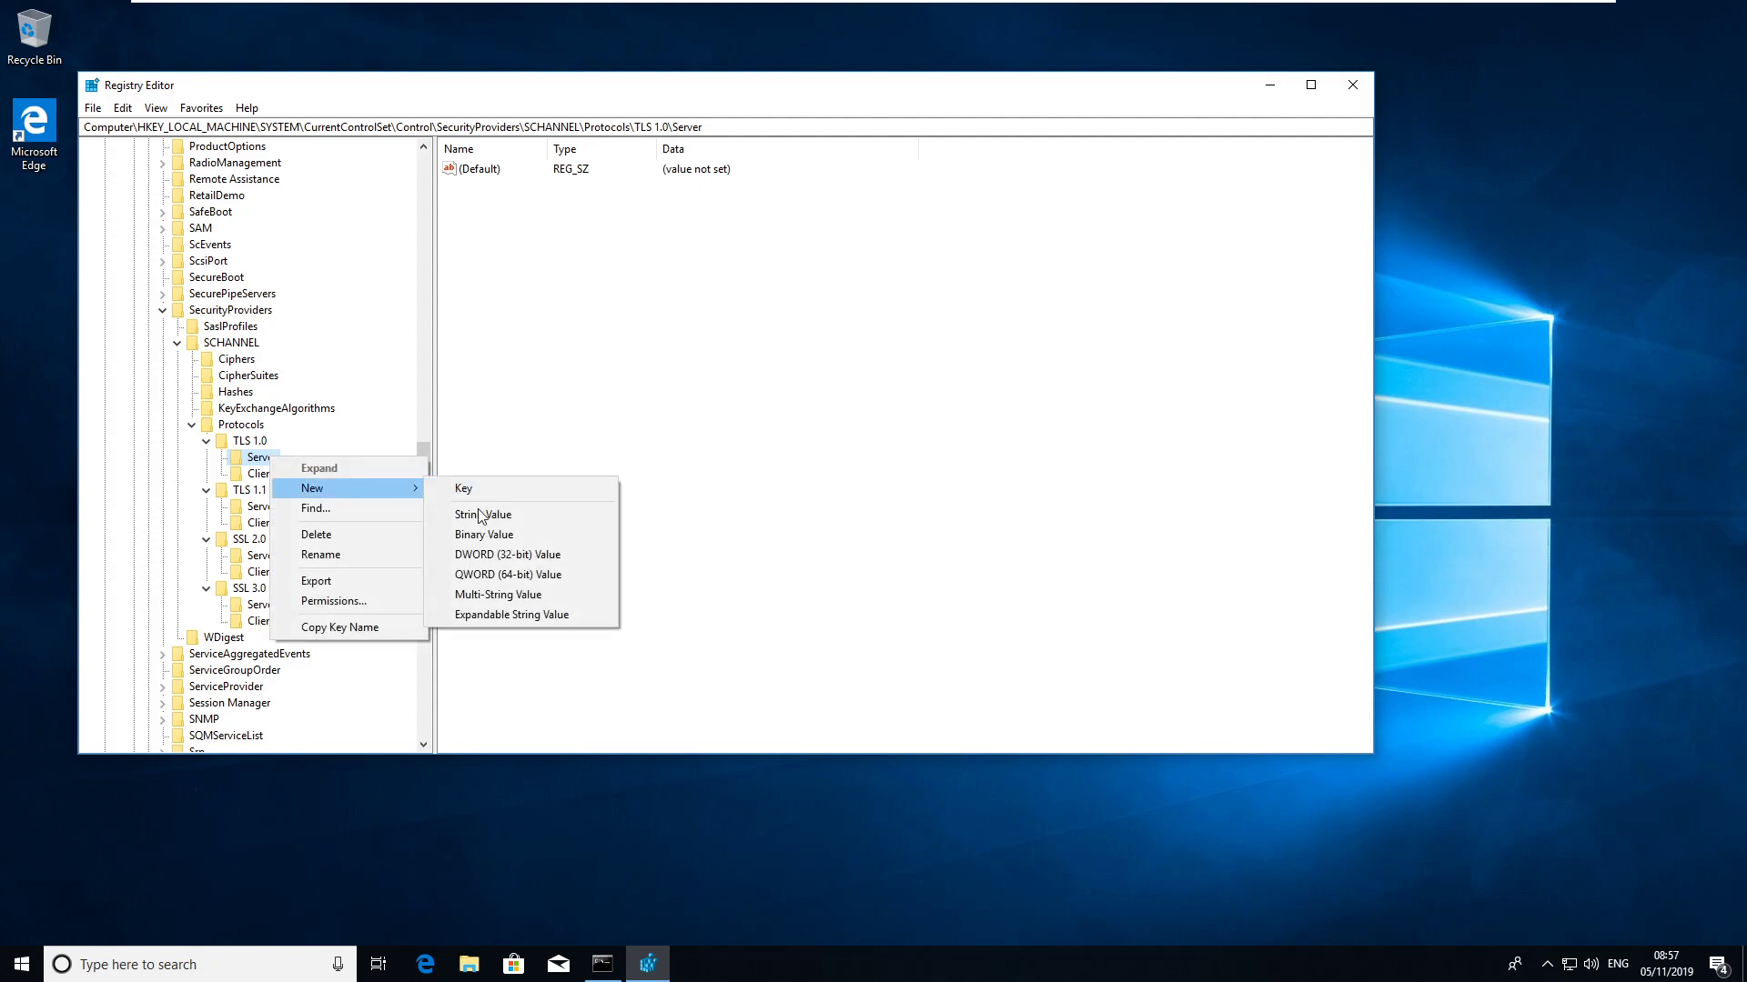
pyautogui.click(567, 555)
pyautogui.write('Enabled')
pyautogui.press('Return')
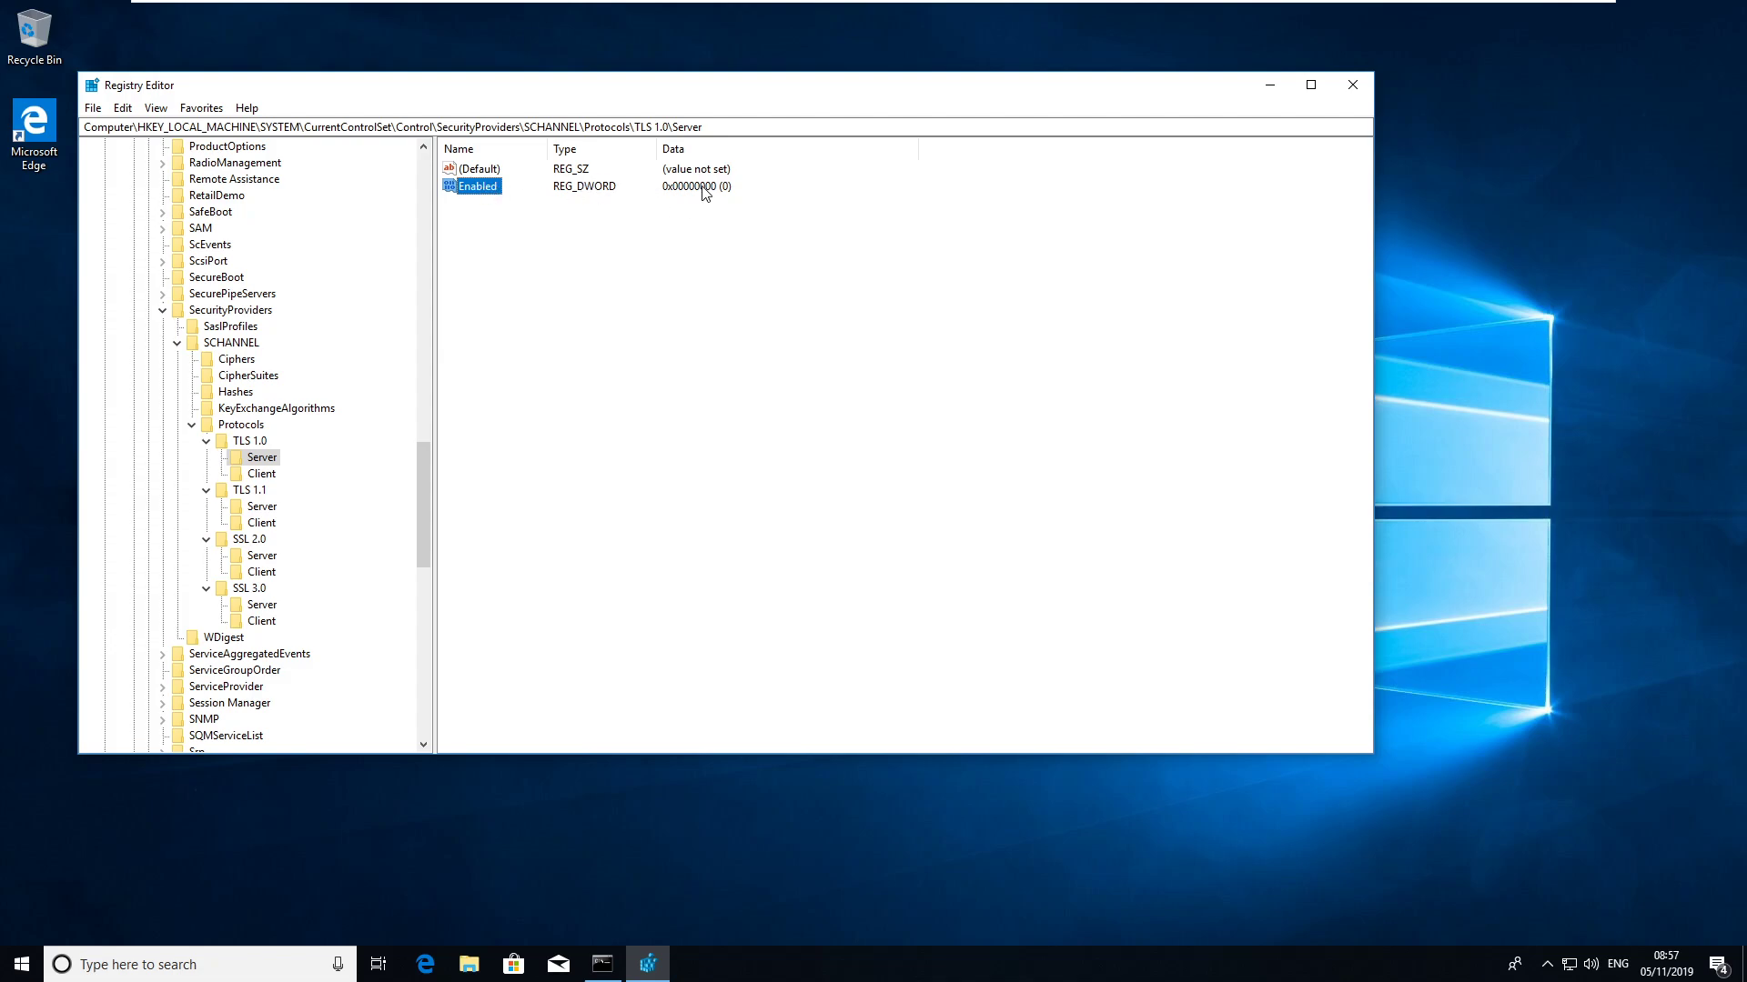
pyautogui.doubleClick(492, 188)
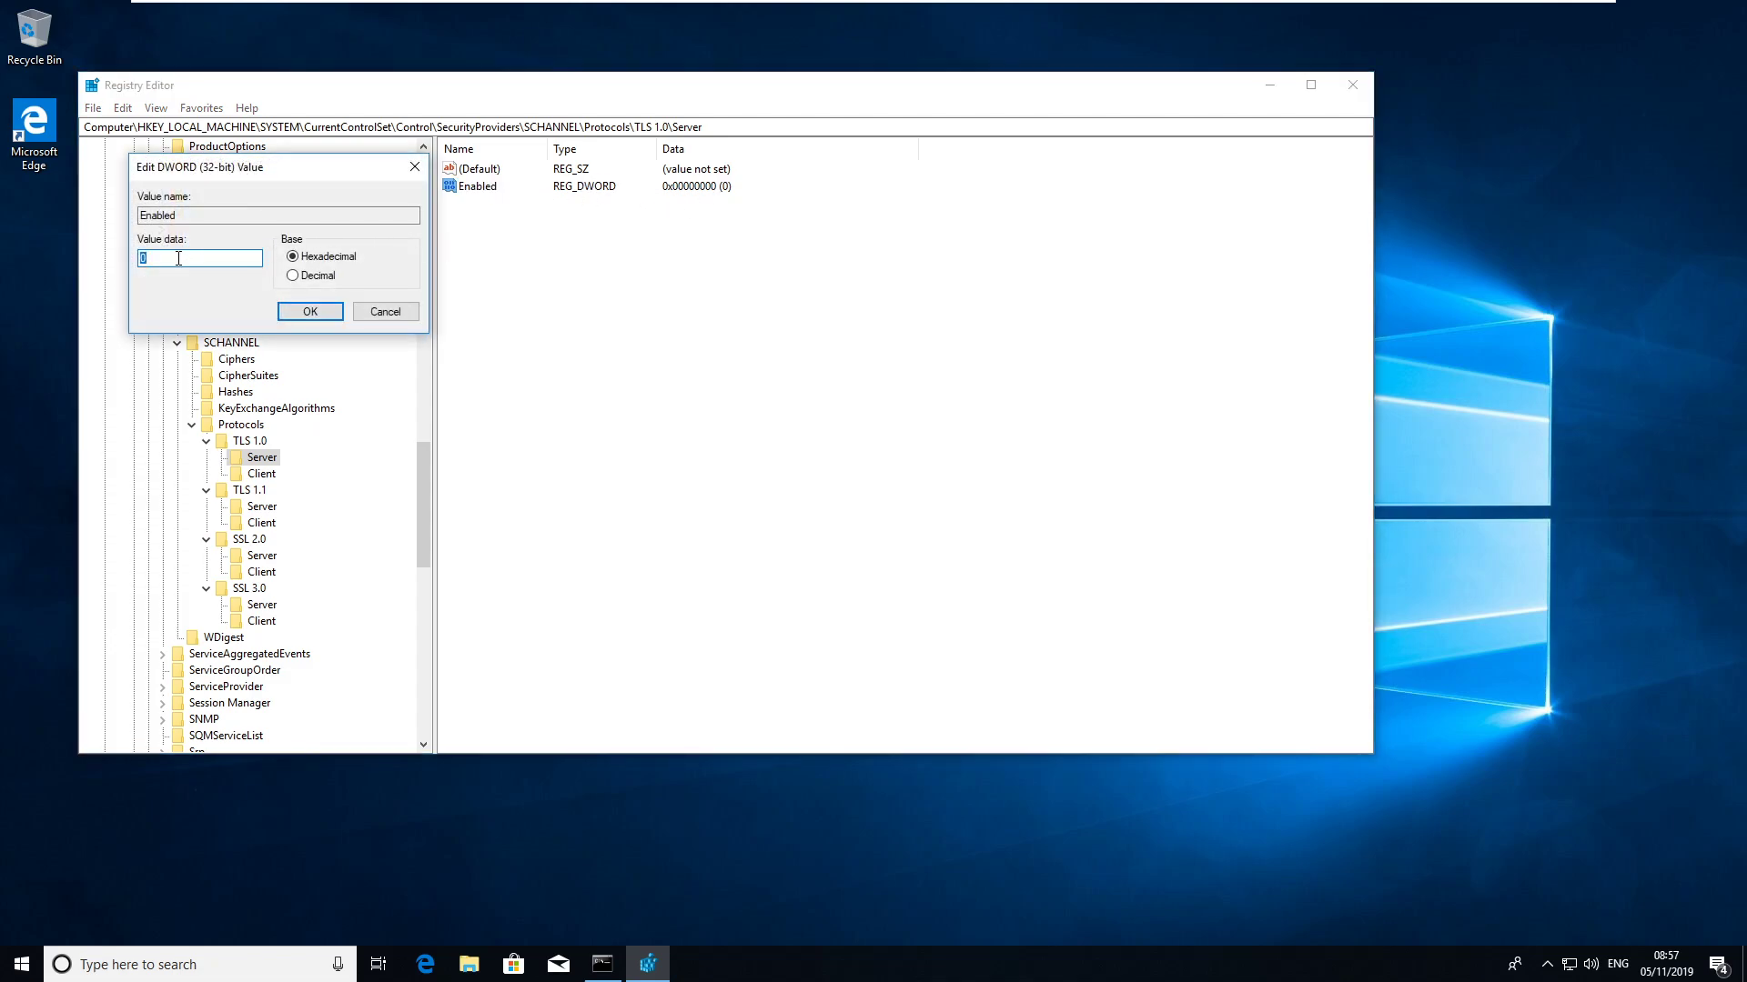
pyautogui.click(360, 311)
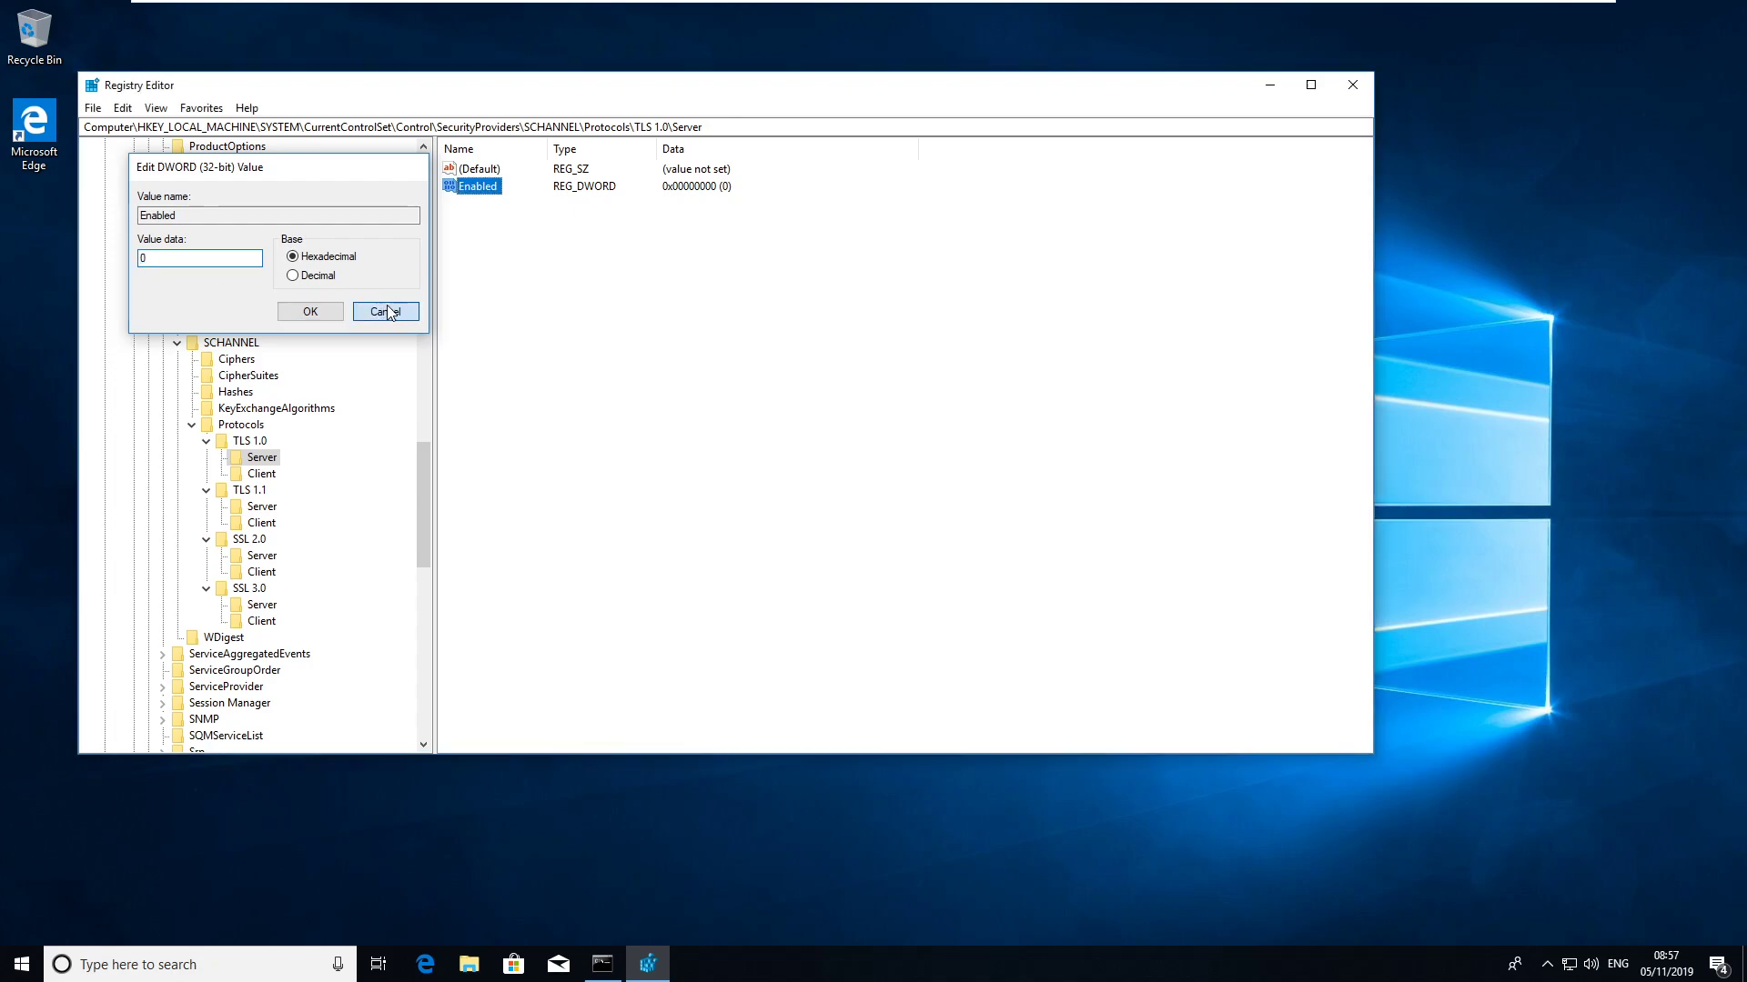
# Add an Enabled DWORD (32-bit) value to the TLS 1.0 Client key.
pyautogui.click(266, 476)
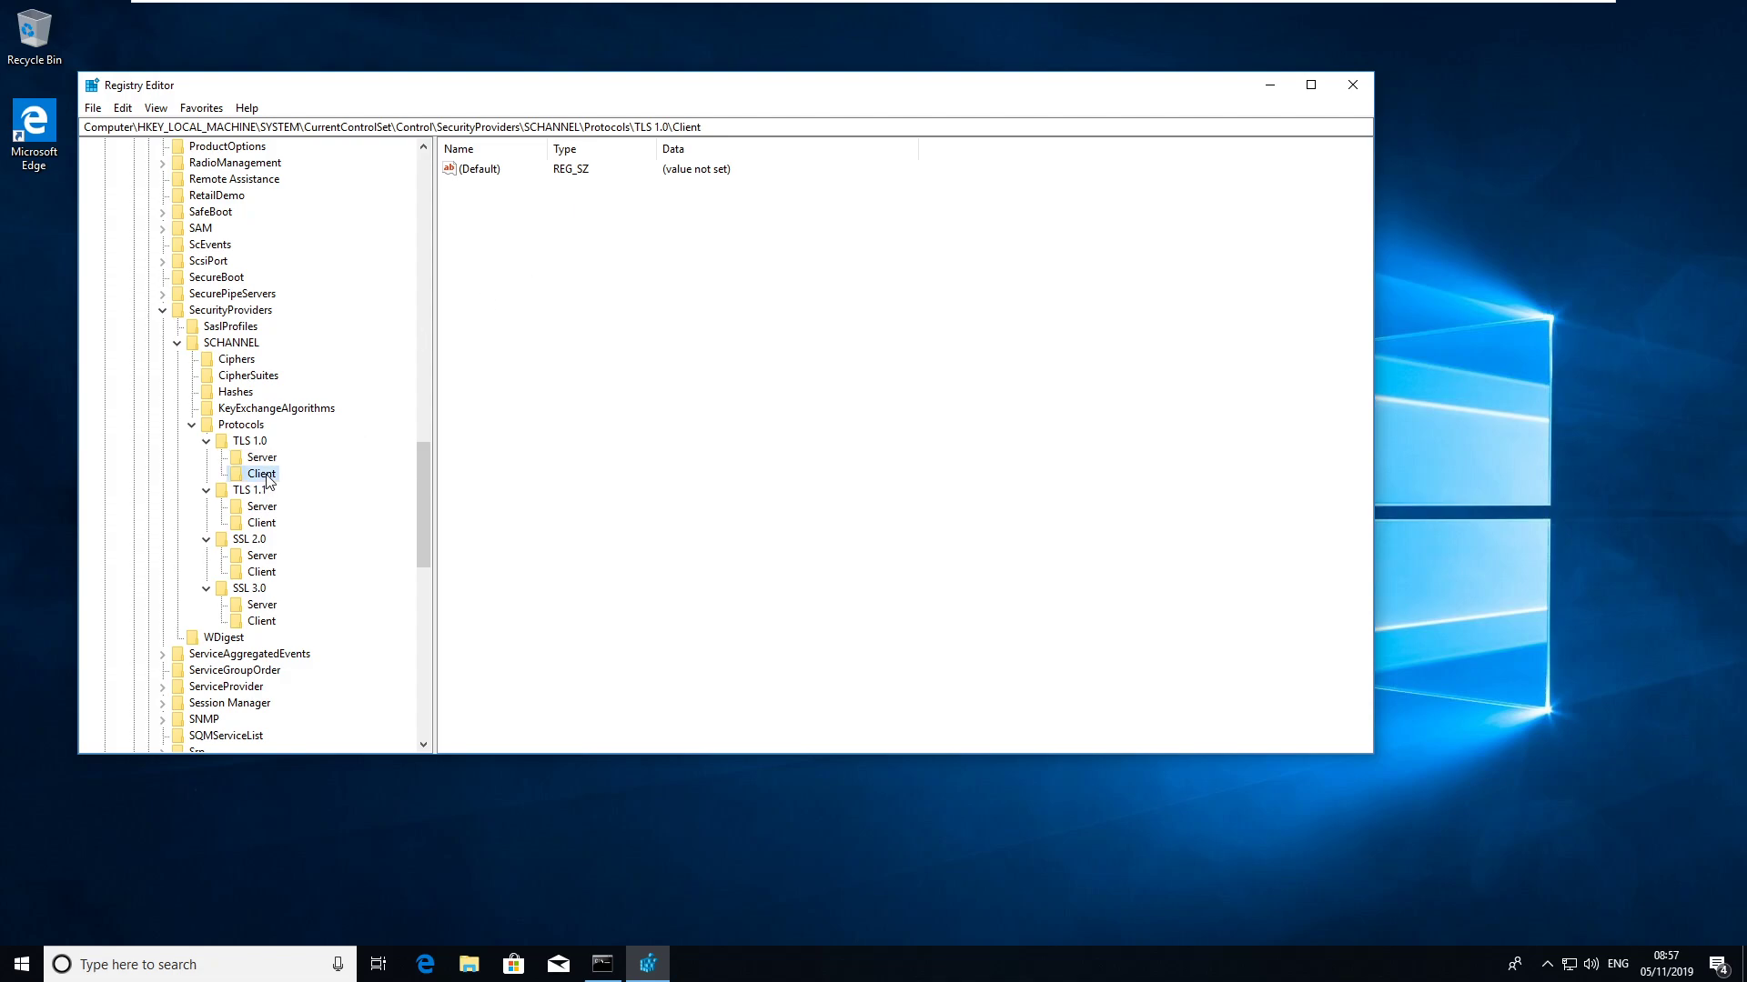
pyautogui.rightClick(267, 476)
pyautogui.moveTo(364, 505)
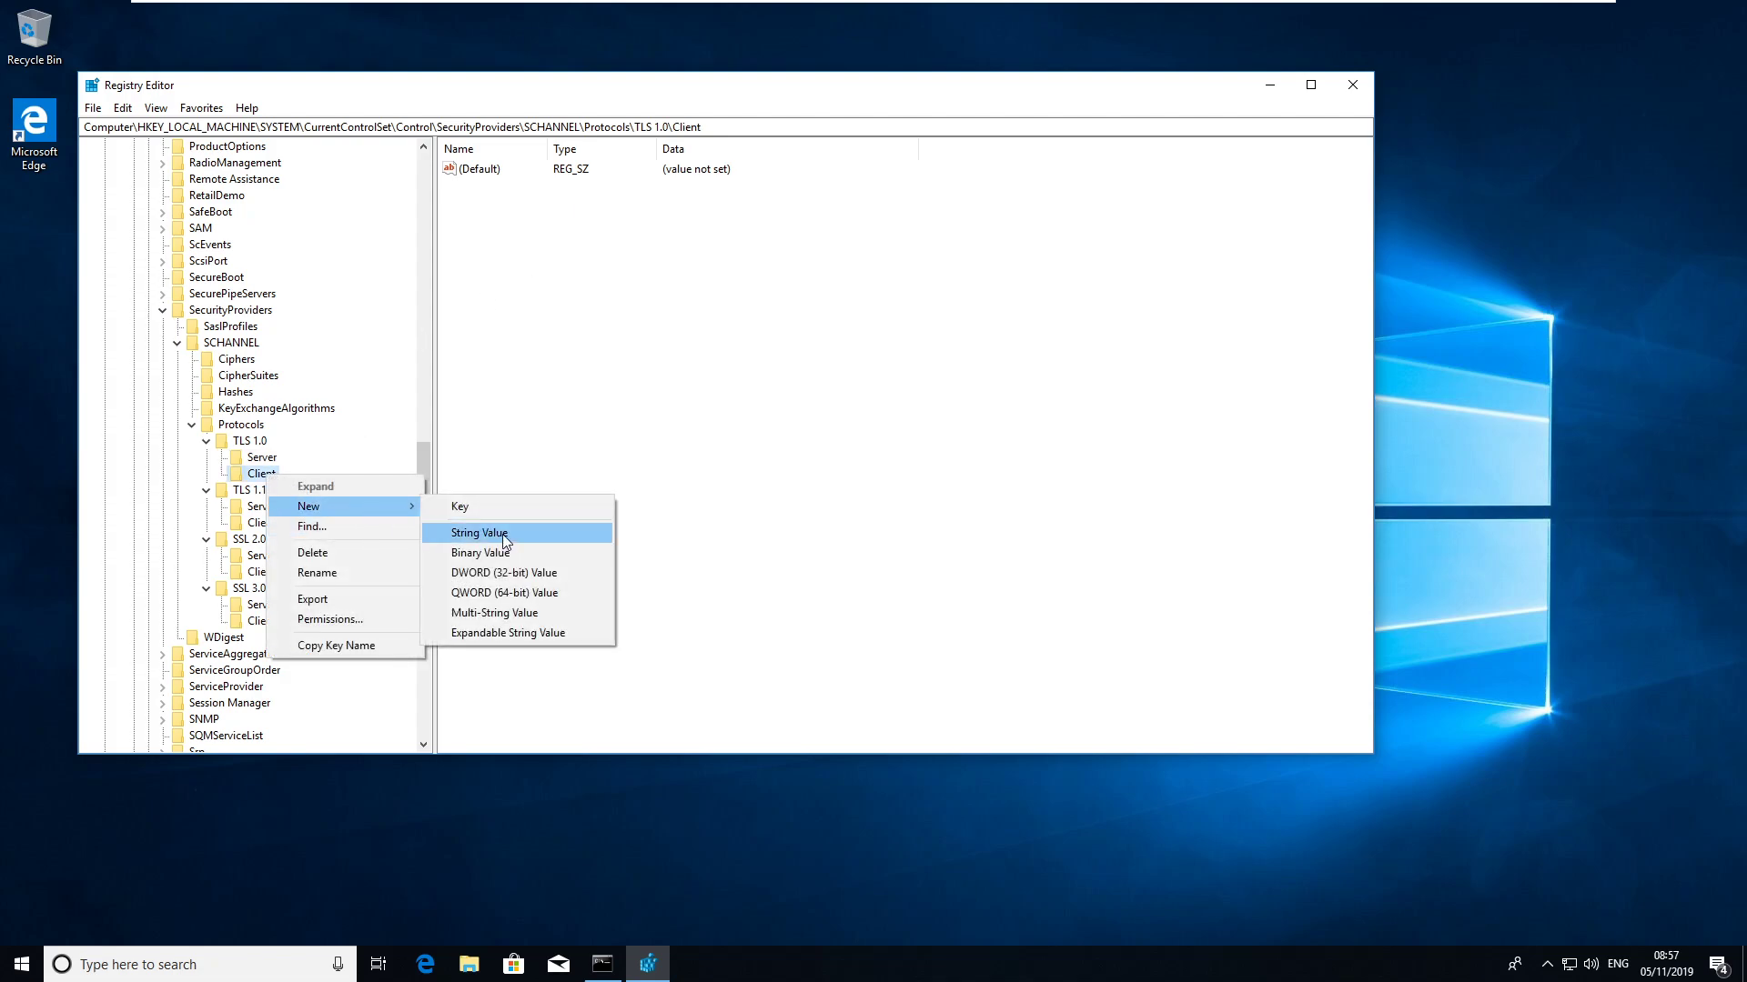
pyautogui.click(540, 573)
pyautogui.write('led')
pyautogui.press('Return')
# Delete a stray new key under TLS 1.1\Server and add an Enabled DWORD value there.
pyautogui.click(256, 509)
pyautogui.rightClick(256, 509)
pyautogui.moveTo(331, 544)
pyautogui.click(443, 543)
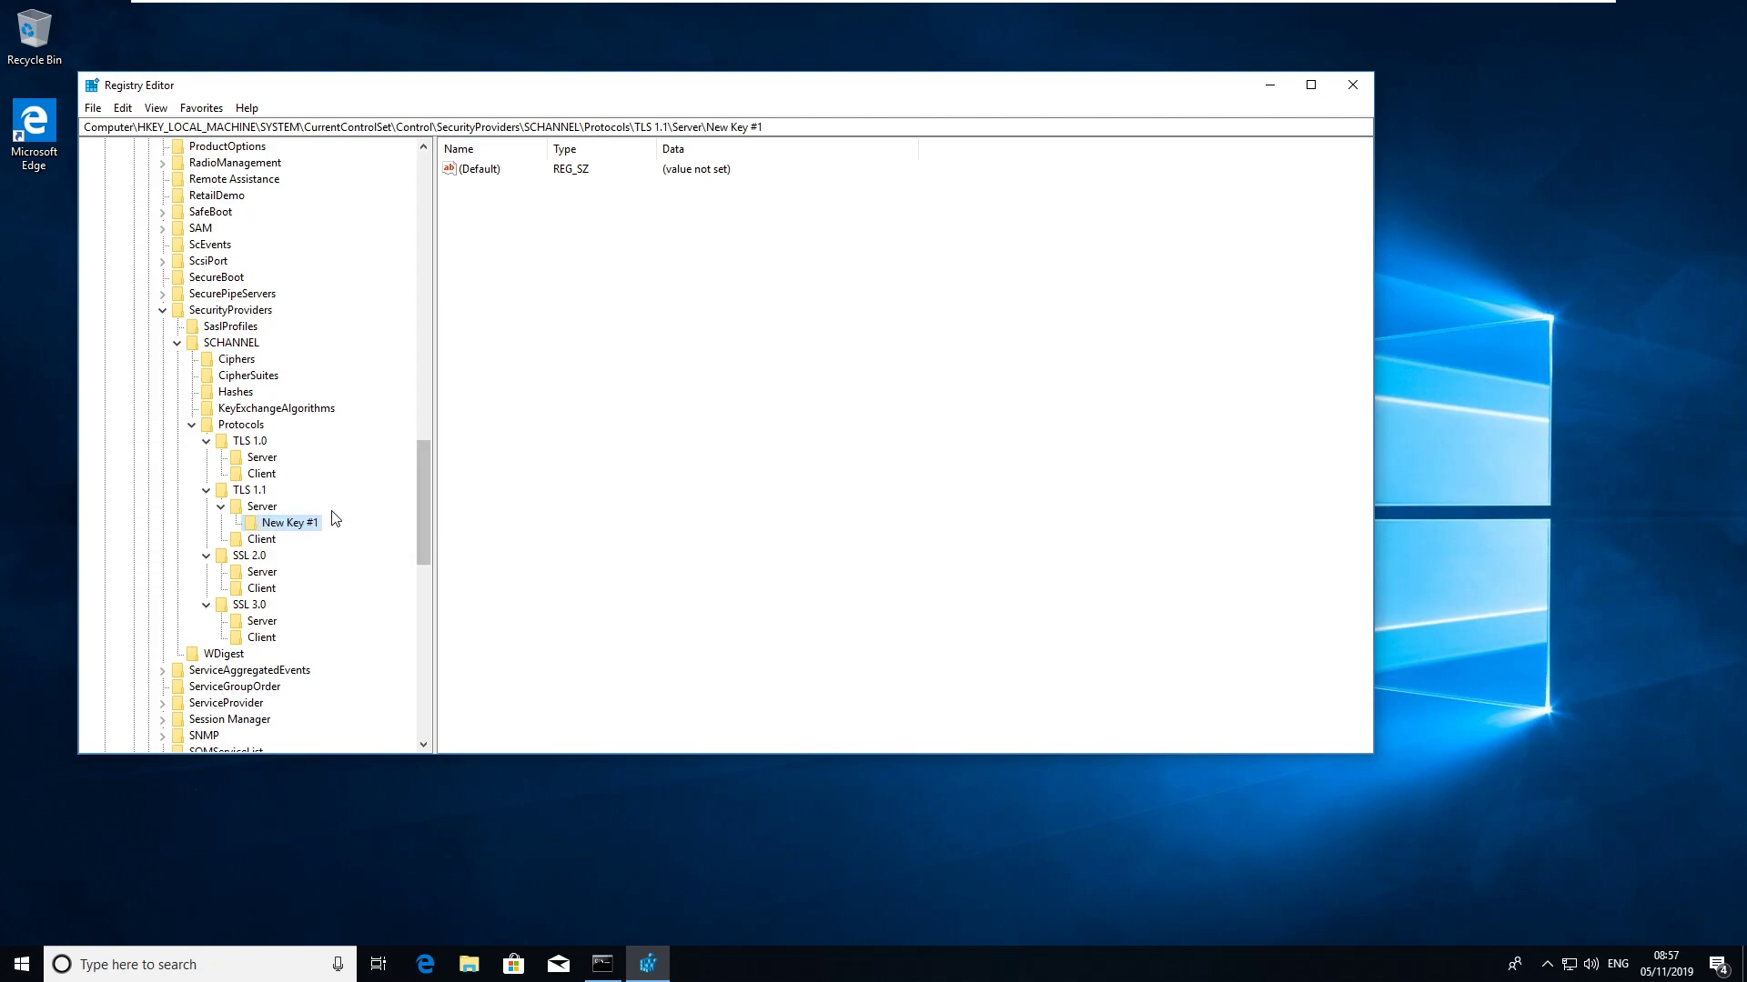
pyautogui.rightClick(301, 522)
pyautogui.click(386, 603)
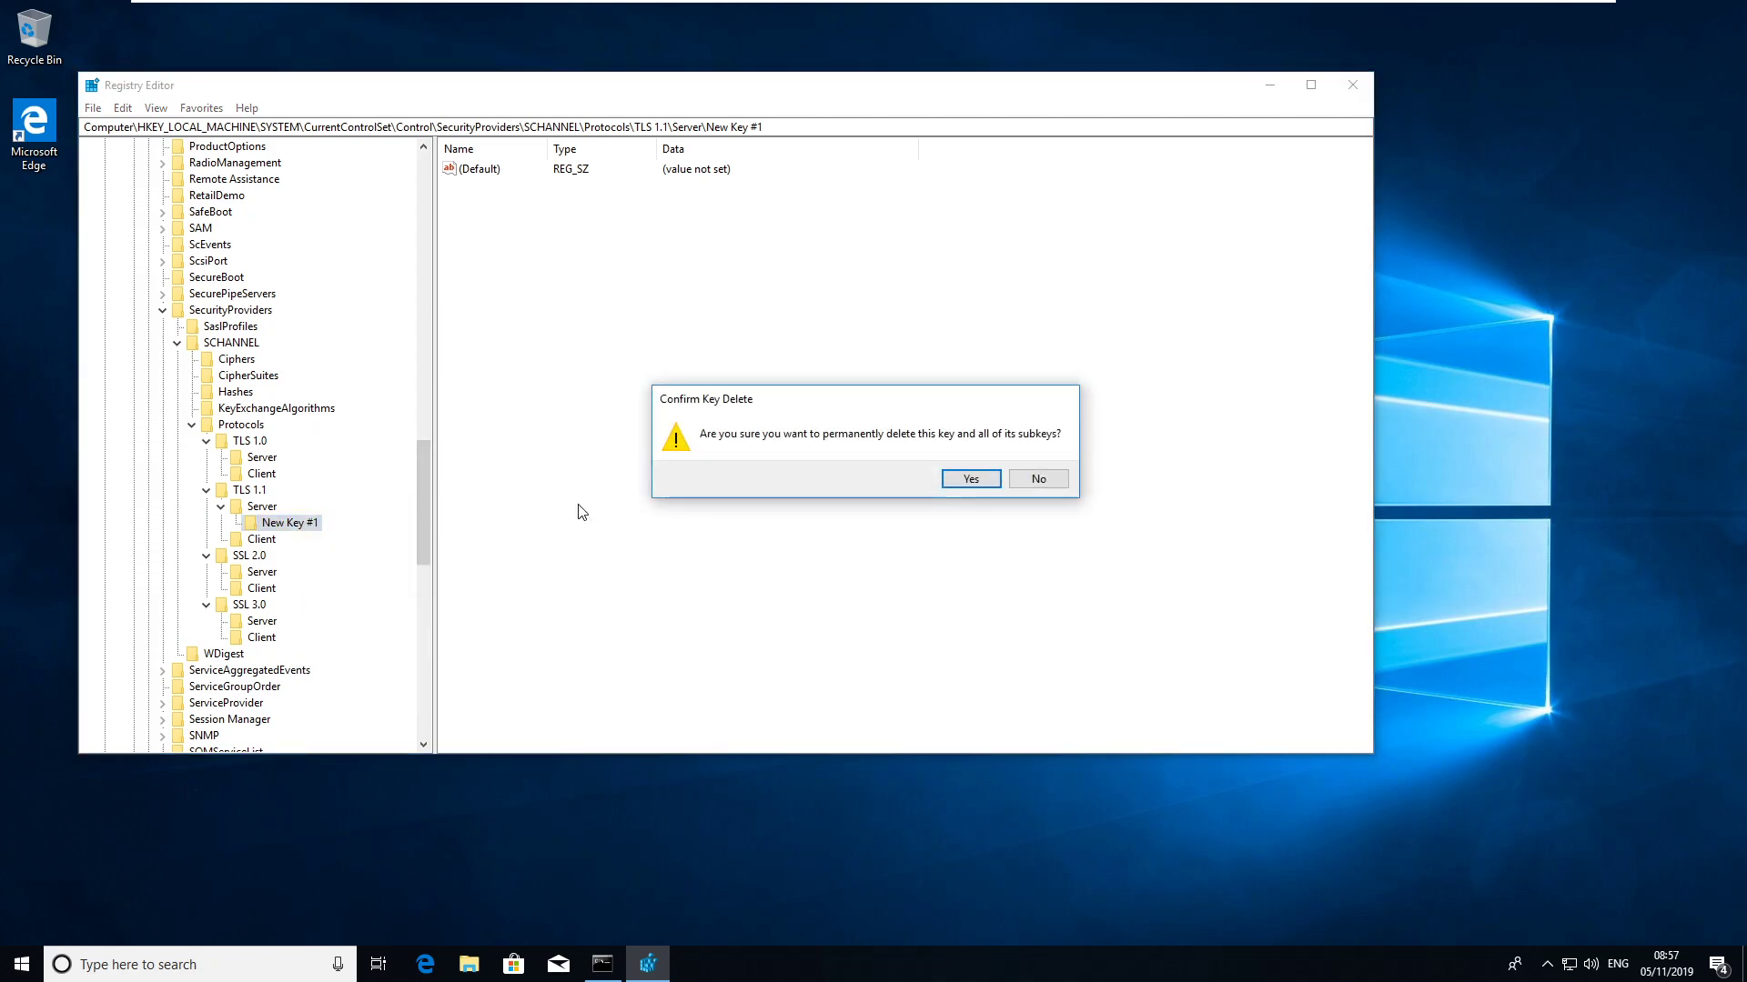
pyautogui.click(970, 479)
pyautogui.rightClick(268, 507)
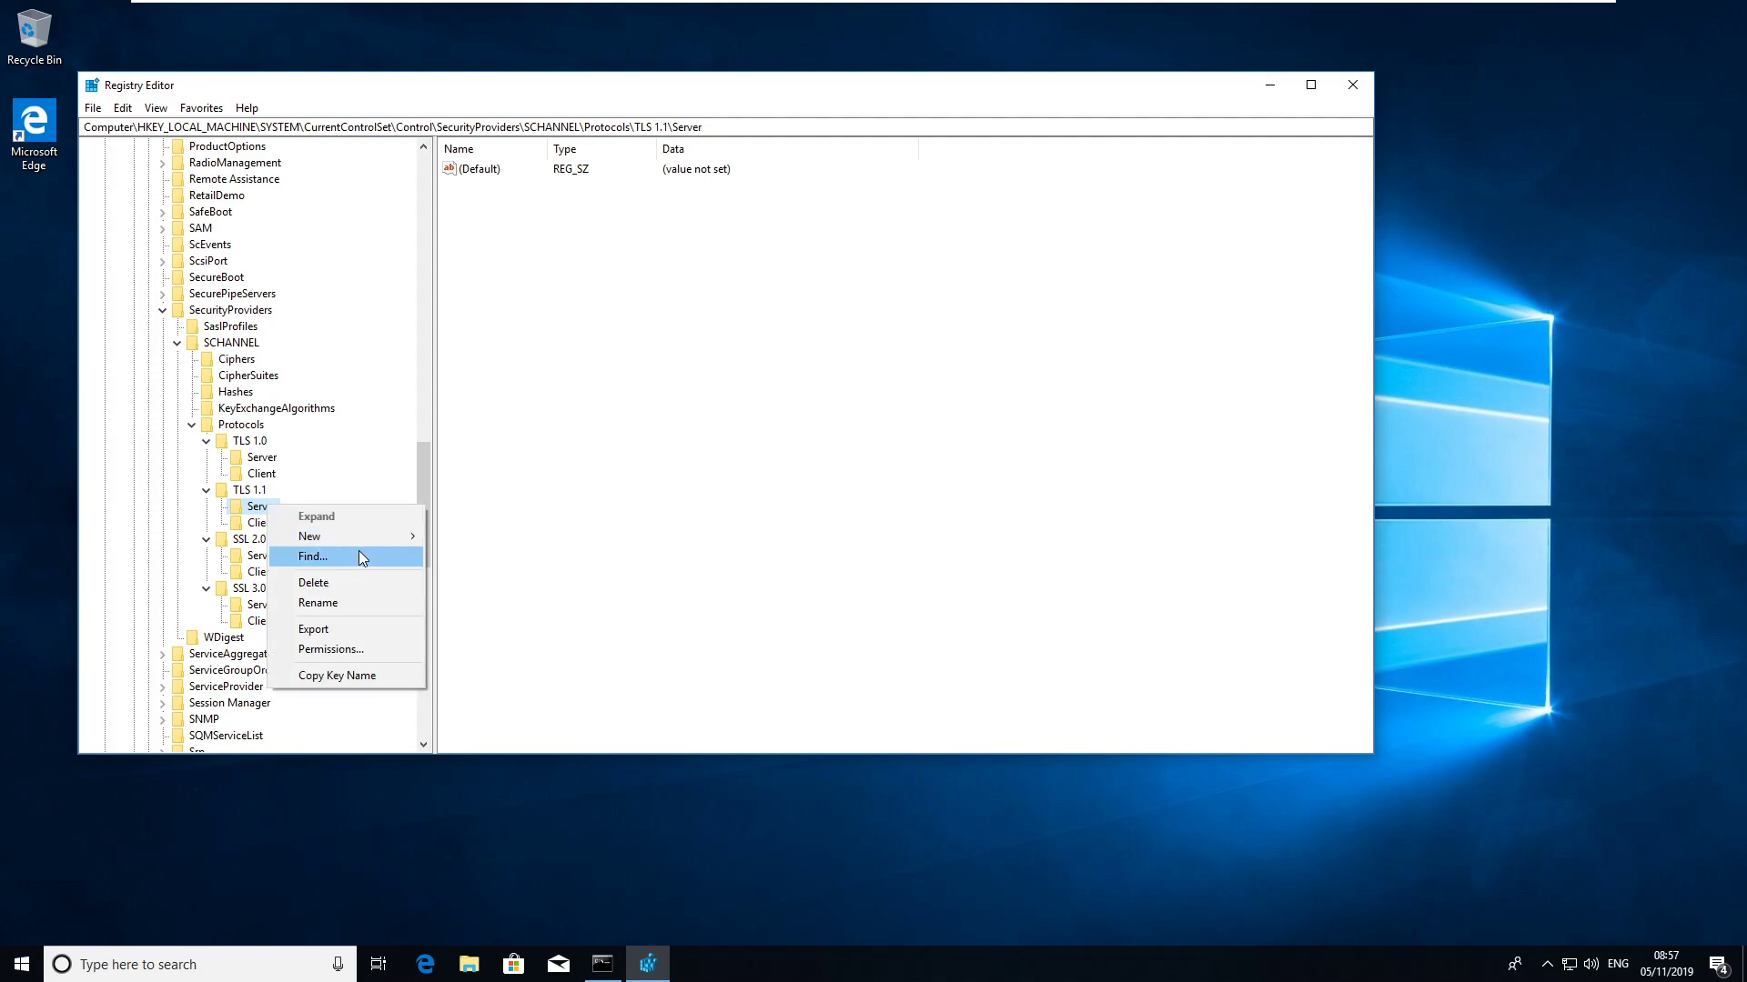
pyautogui.moveTo(409, 538)
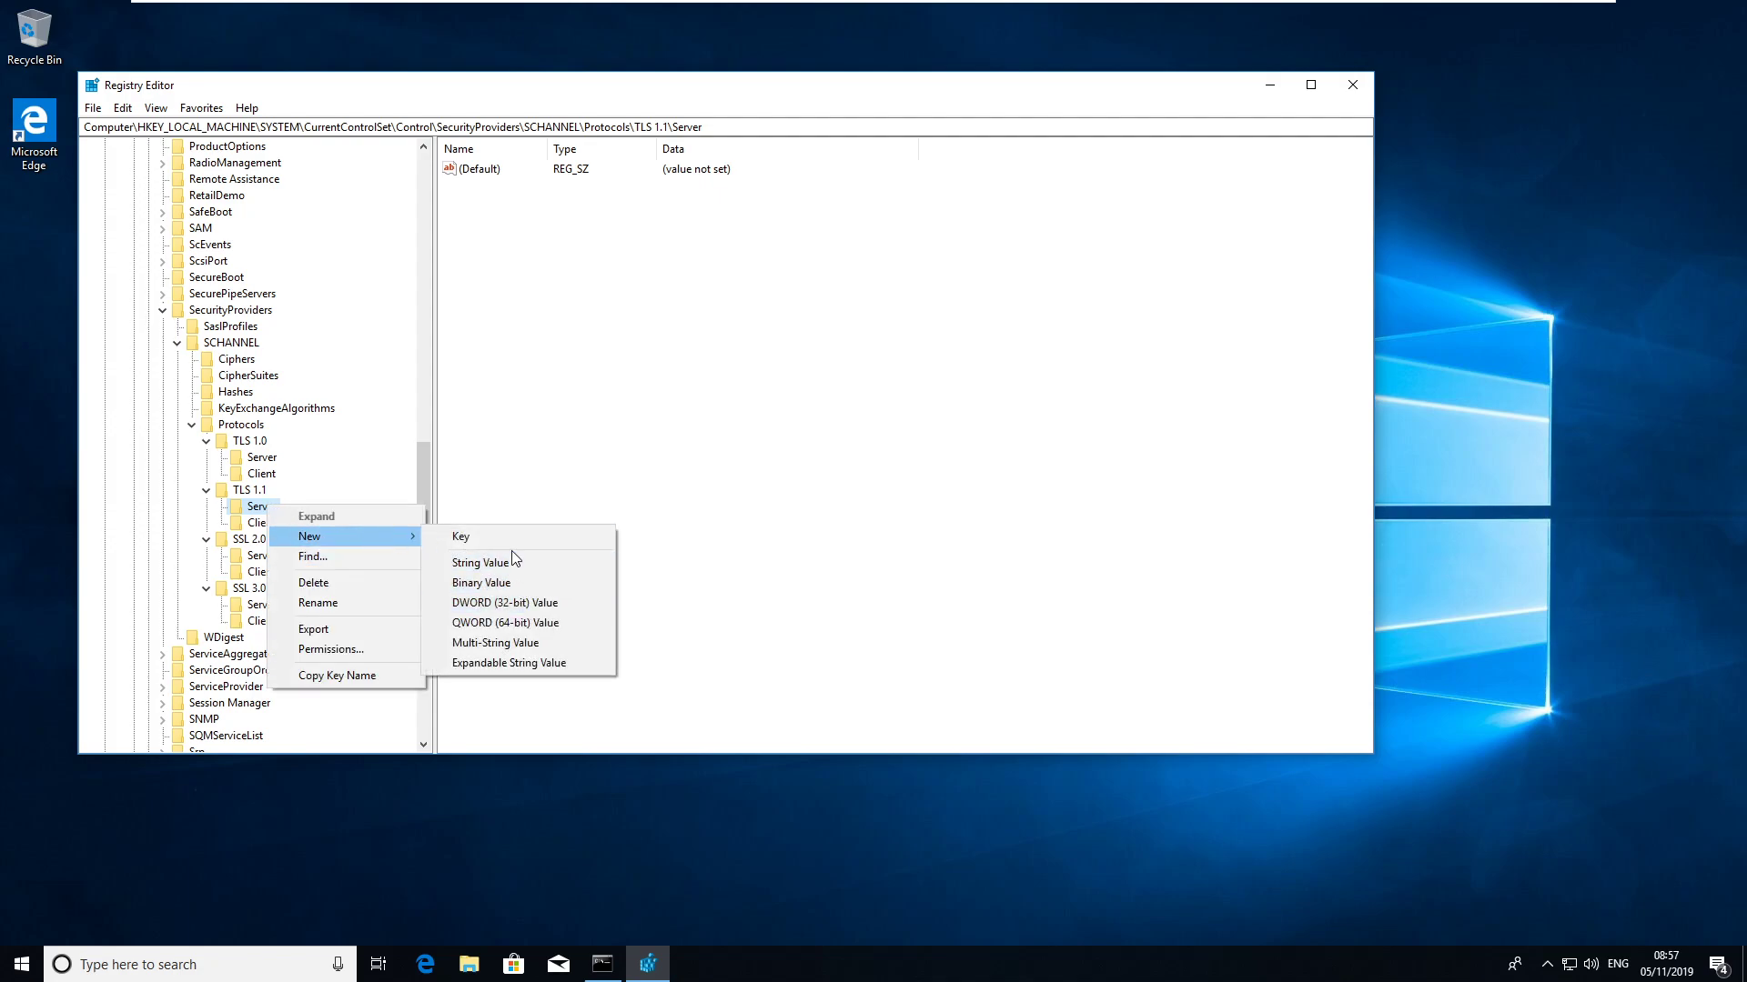
pyautogui.click(546, 603)
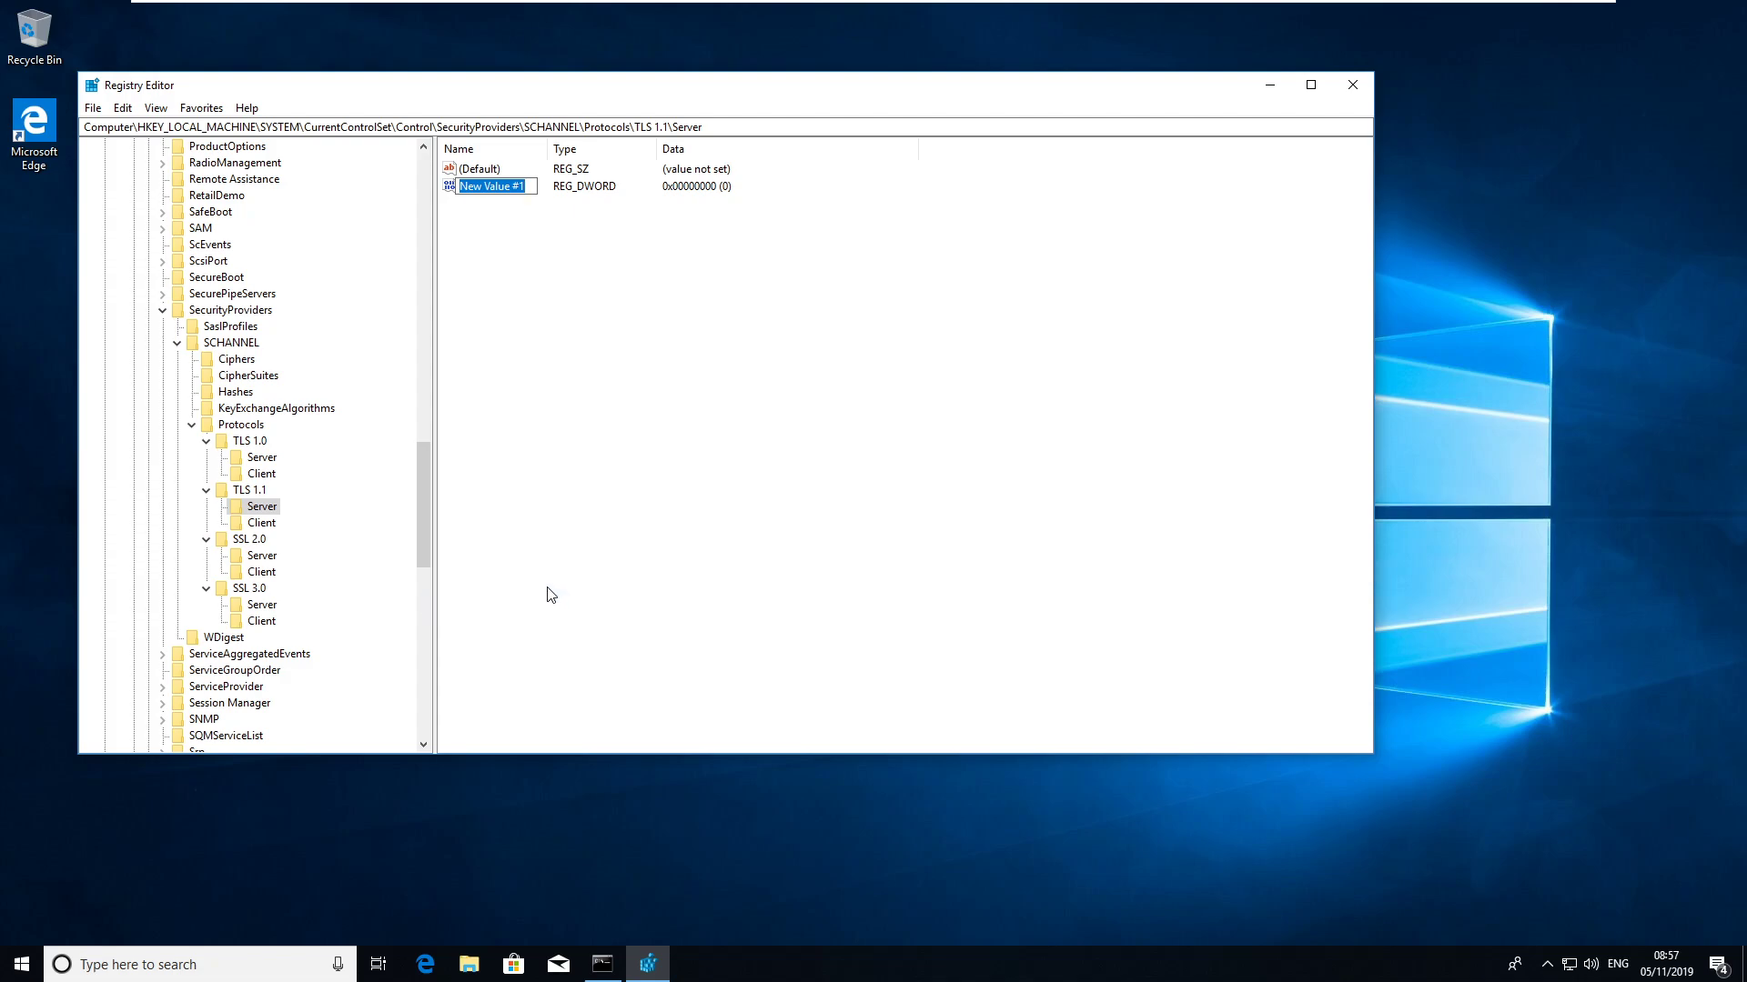
pyautogui.write('Enabled')
pyautogui.press('Return')
# Add an Enabled DWORD (32-bit) value to the TLS 1.1 Client key.
pyautogui.click(260, 524)
pyautogui.rightClick(258, 525)
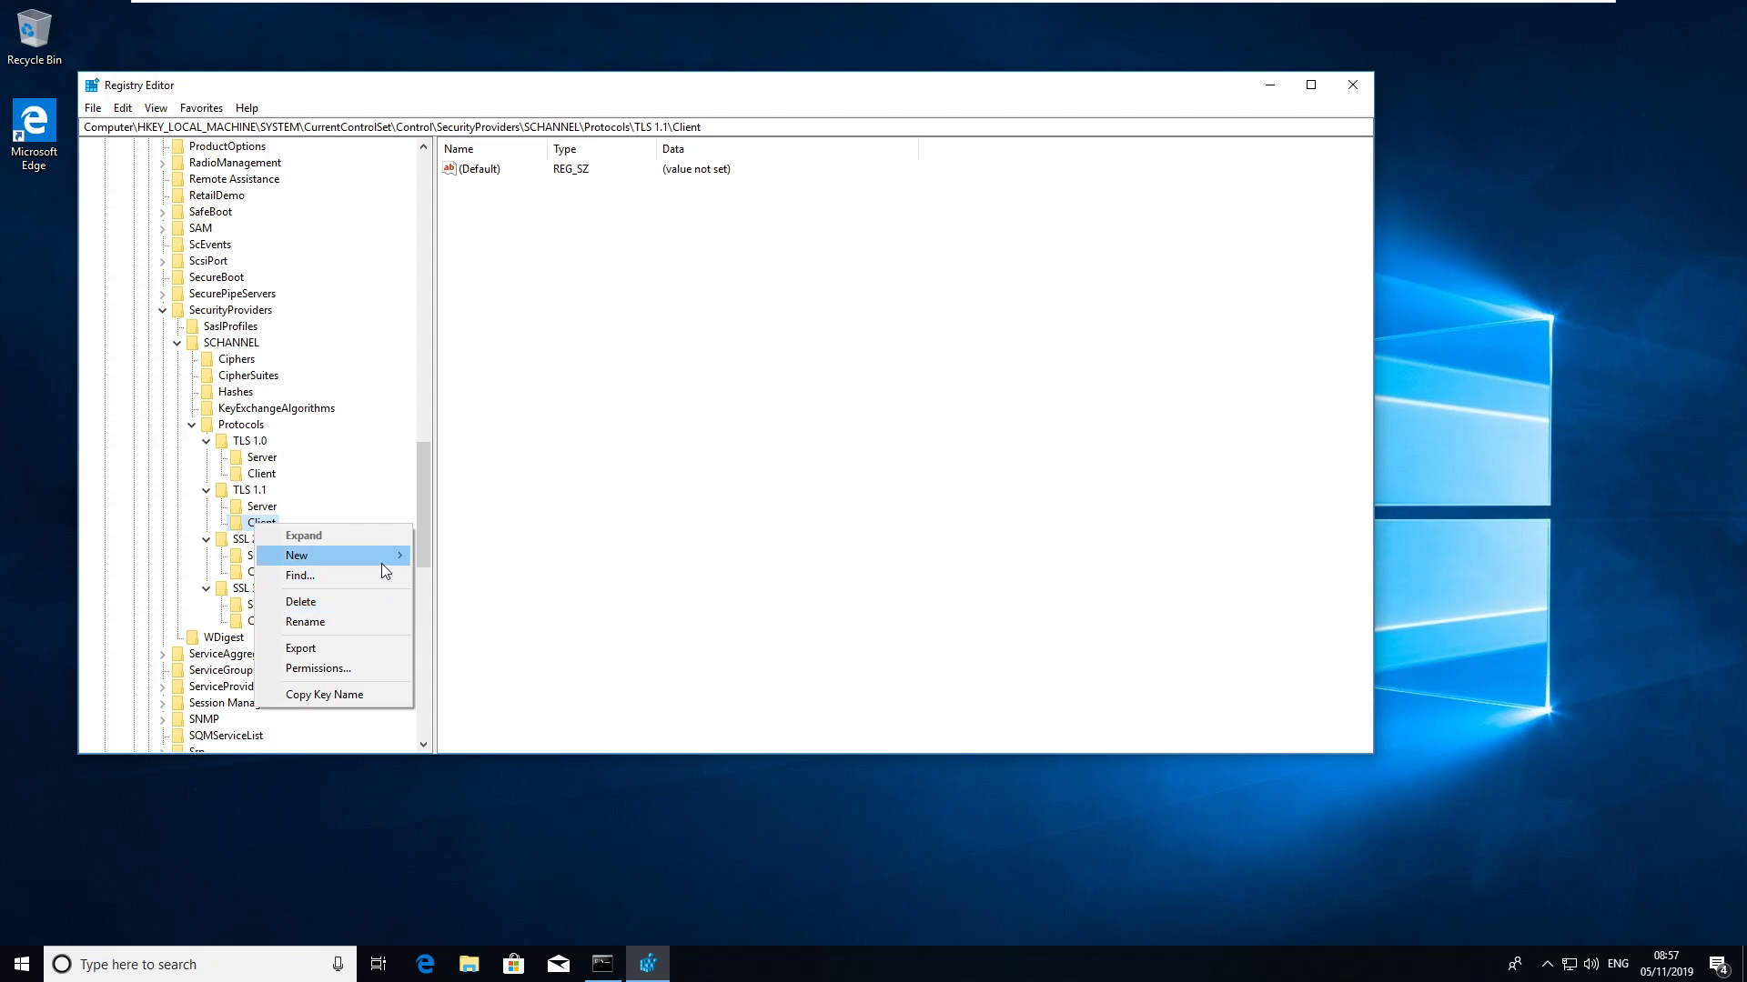
pyautogui.moveTo(381, 562)
pyautogui.click(512, 626)
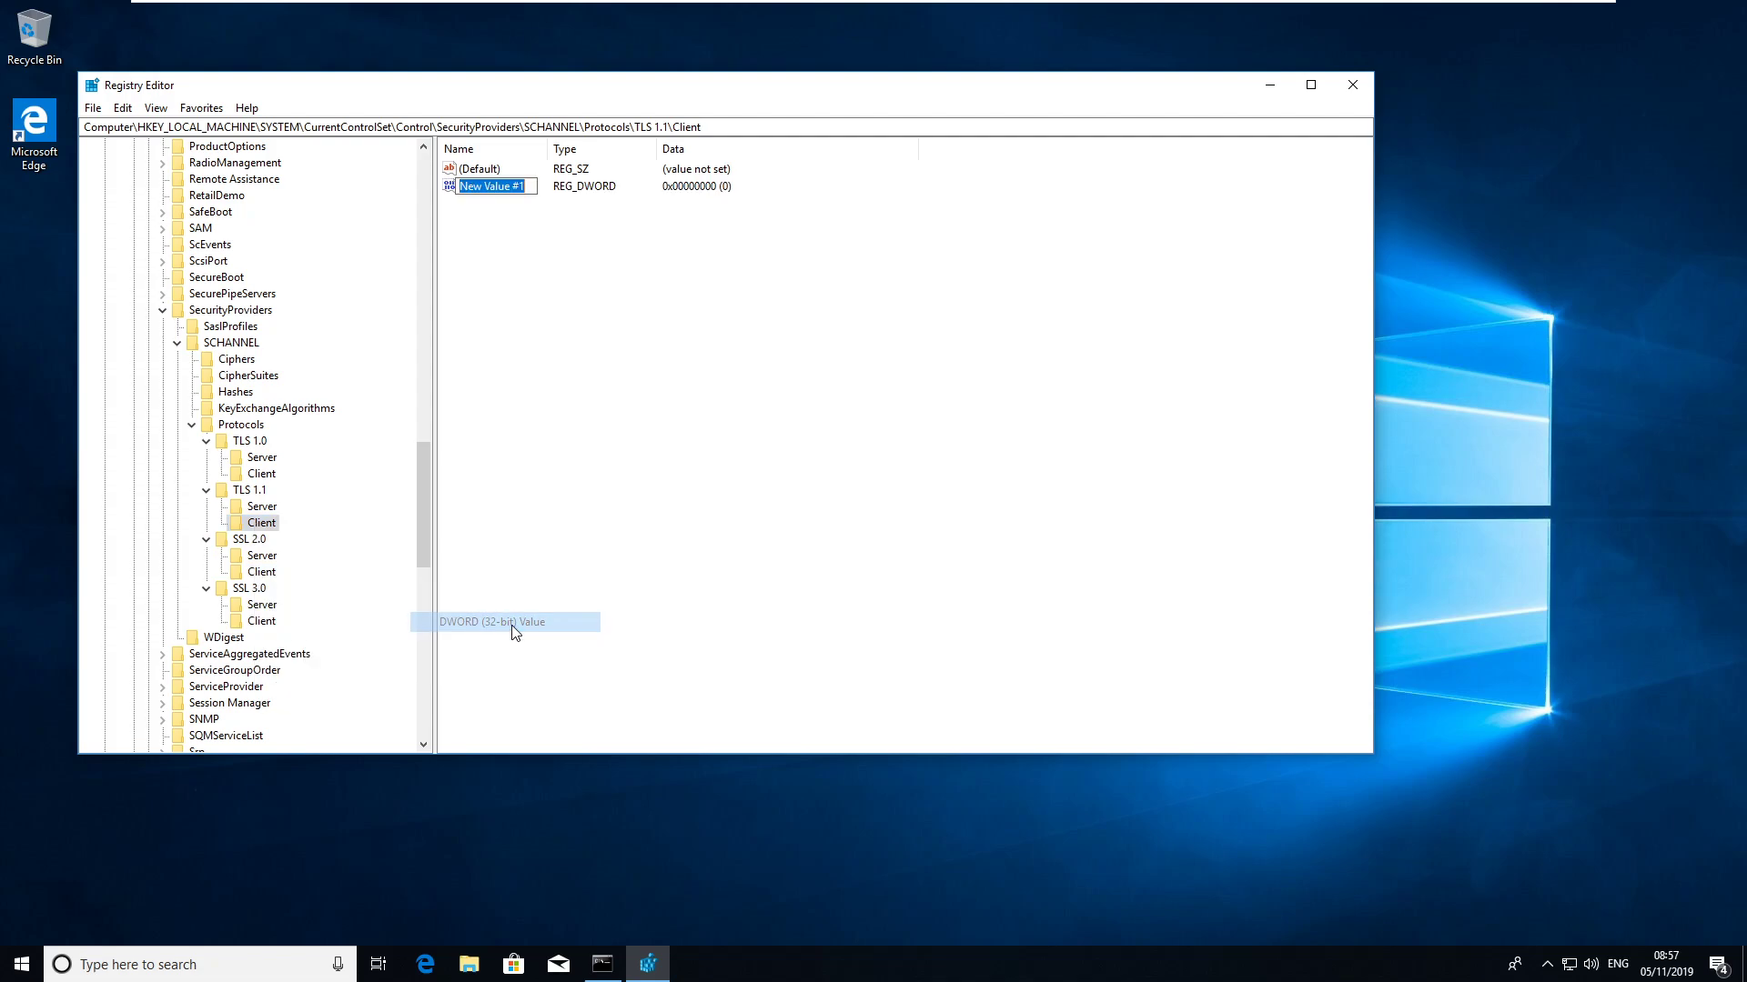
pyautogui.write('Enabled')
pyautogui.press('Return')
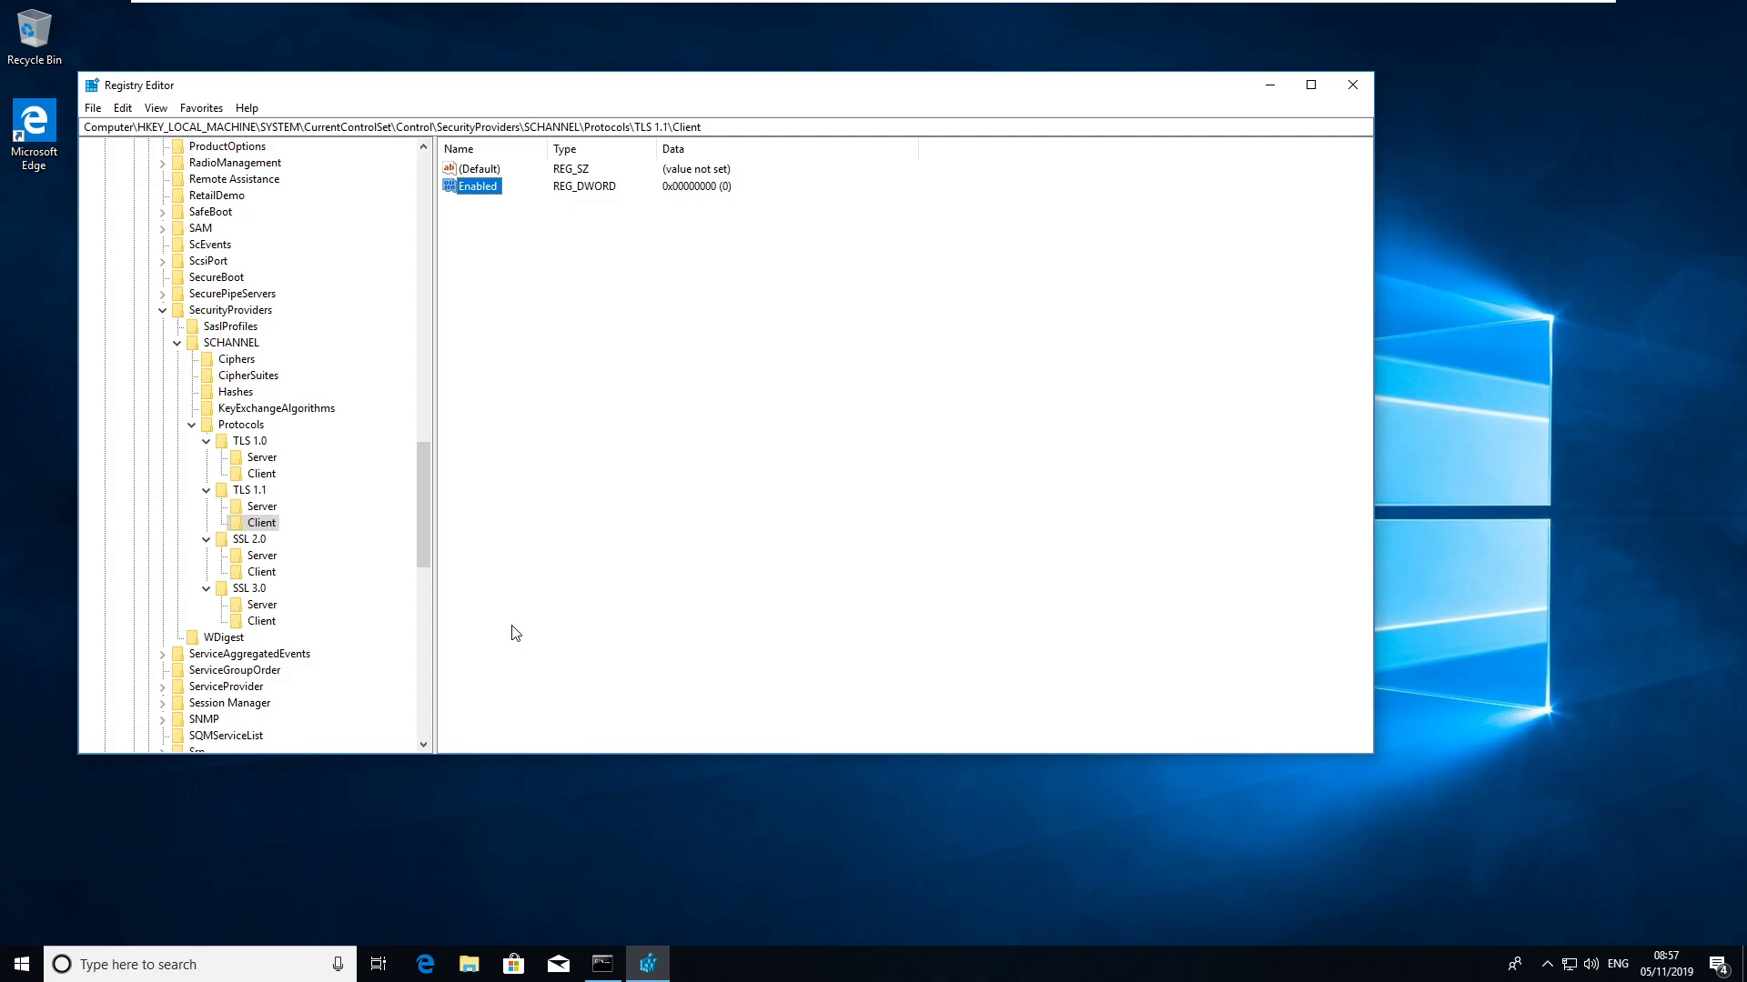
pyautogui.click(264, 557)
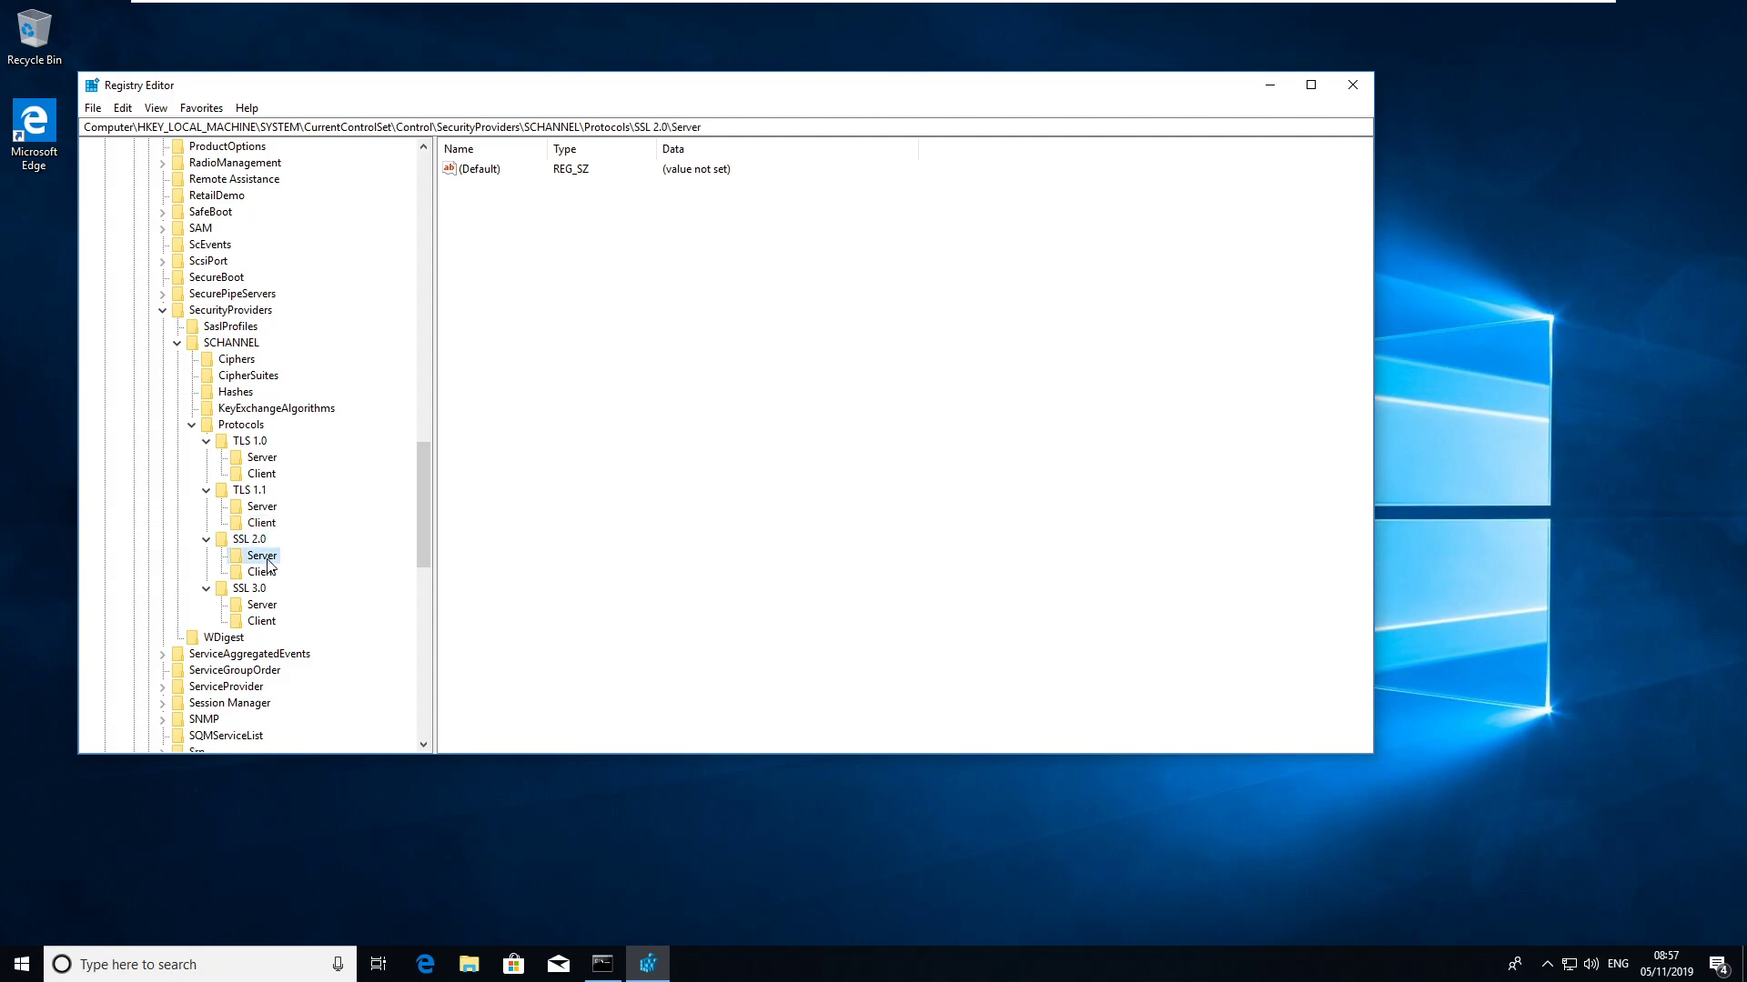
# Add an Enabled DWORD (32-bit) value, left at 0, under the SSL 2.0 Server and Client keys.
pyautogui.rightClick(267, 564)
pyautogui.moveTo(318, 587)
pyautogui.click(539, 658)
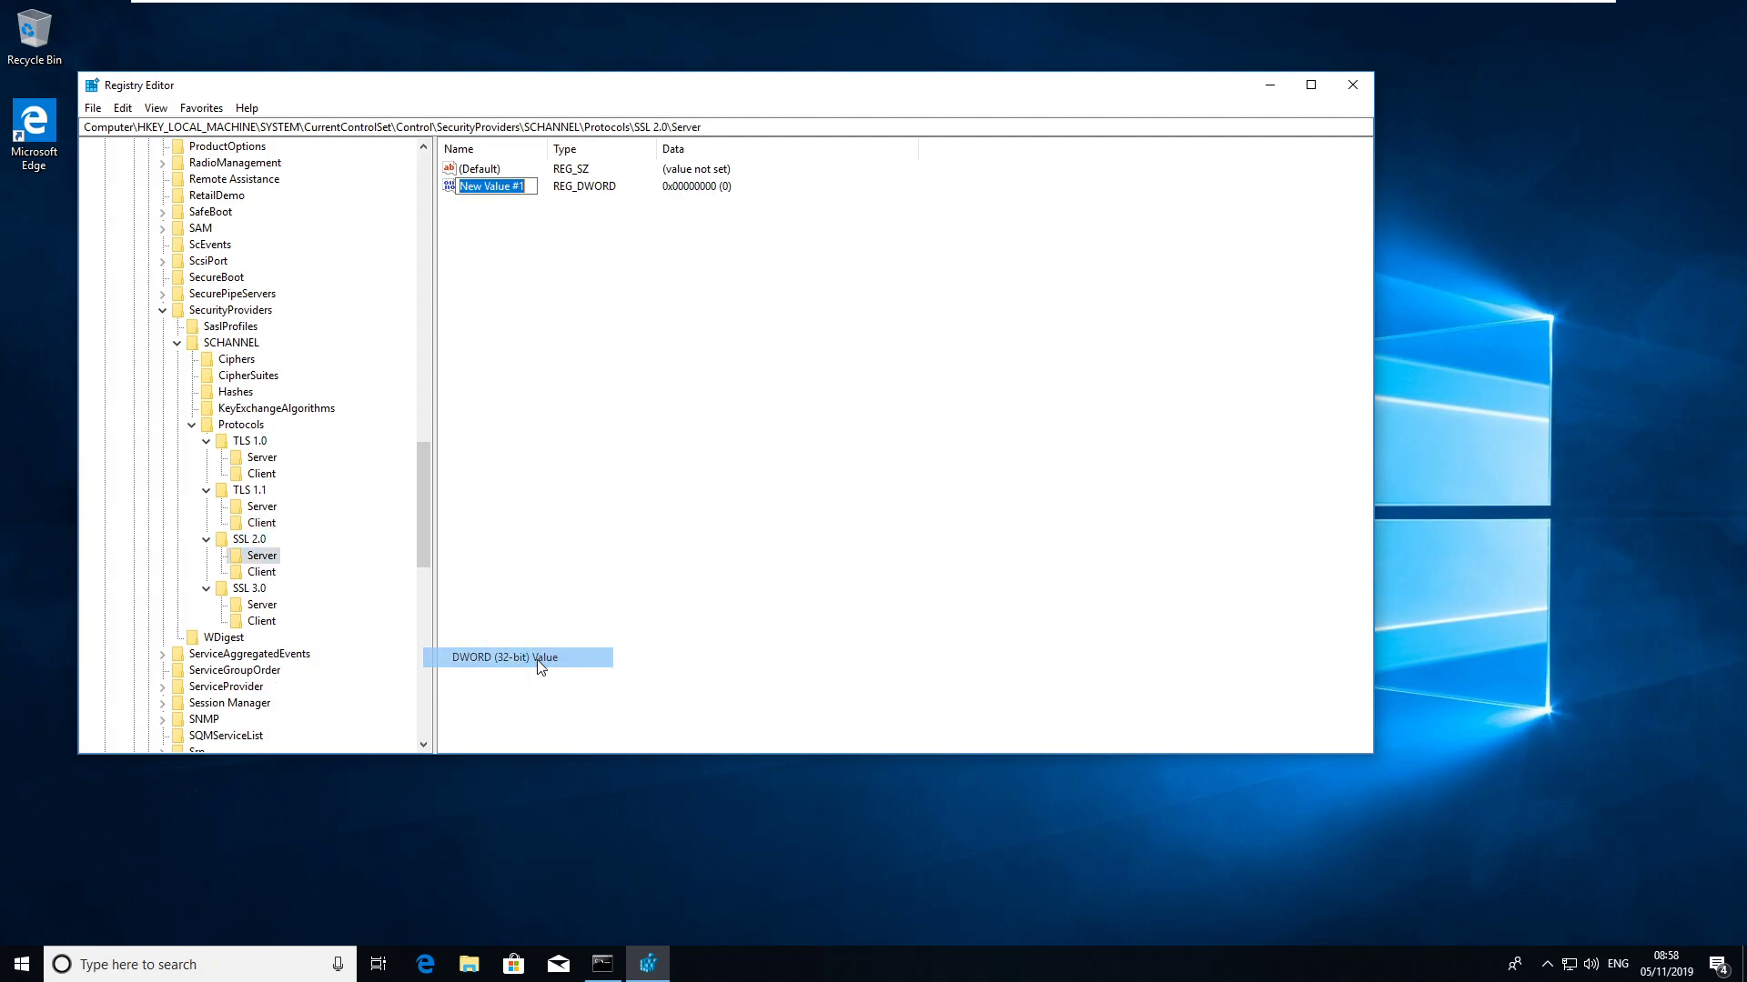
pyautogui.write('Enabled')
pyautogui.press('Return')
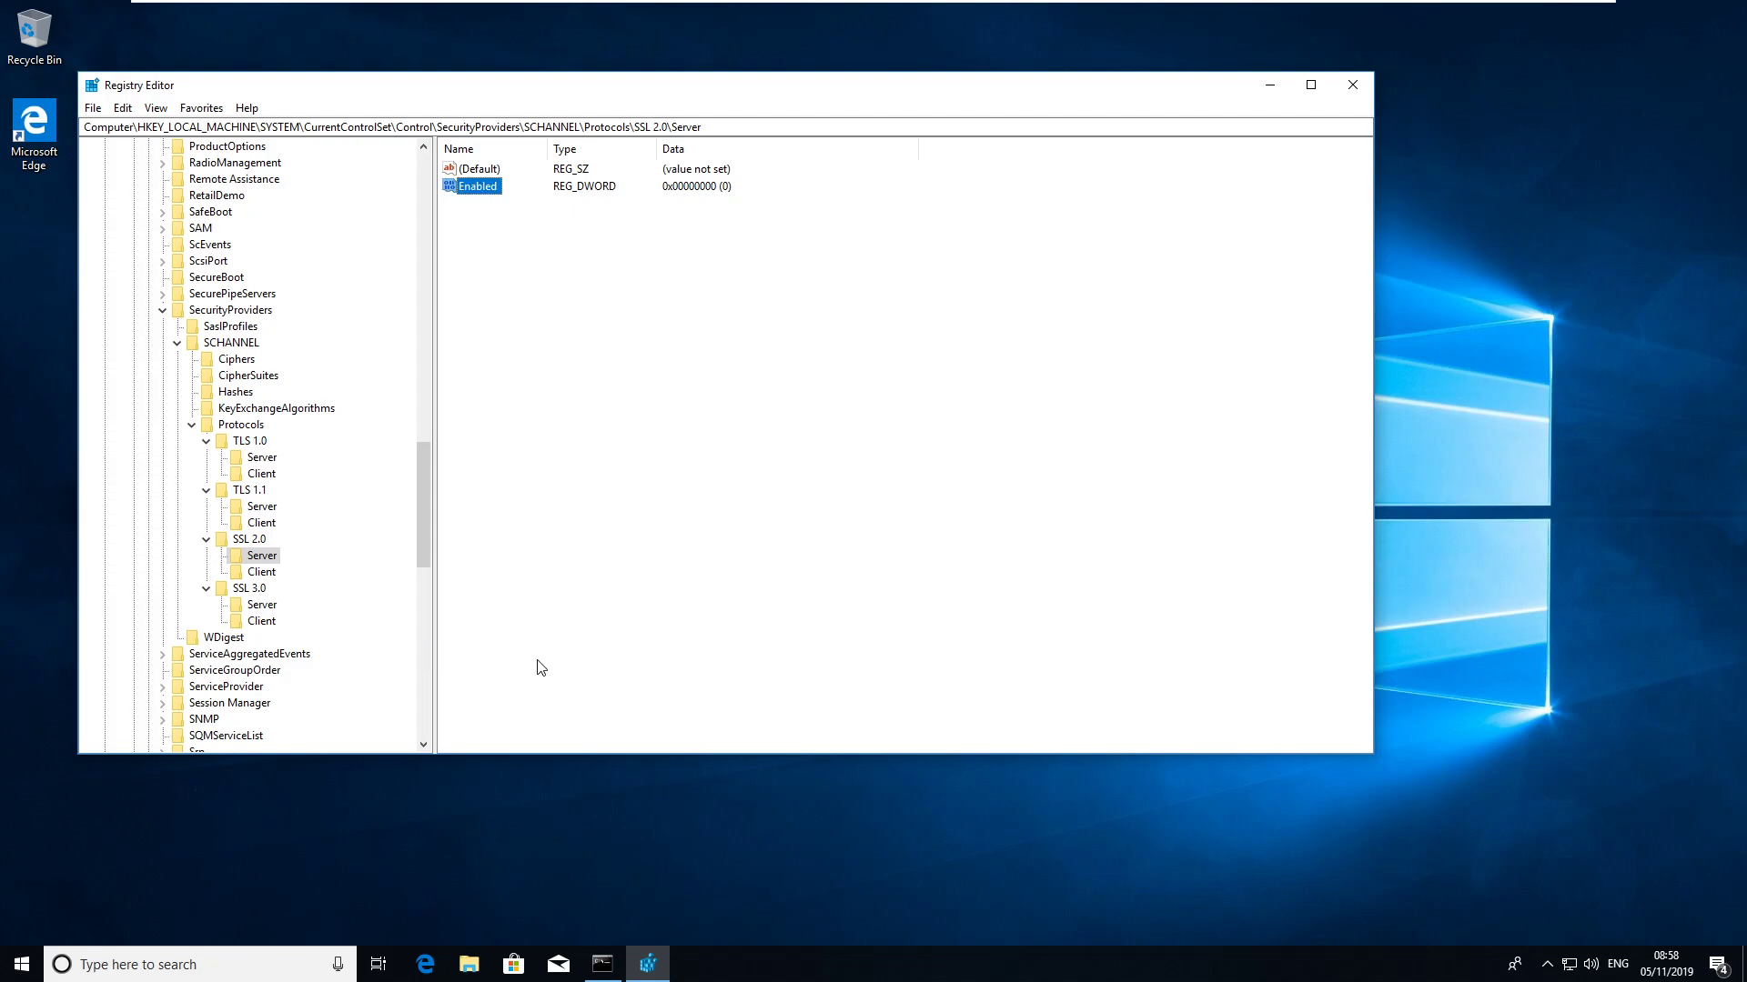
pyautogui.click(260, 572)
pyautogui.rightClick(262, 573)
pyautogui.moveTo(363, 608)
pyautogui.click(553, 668)
pyautogui.write('Enabled')
pyautogui.press('Return')
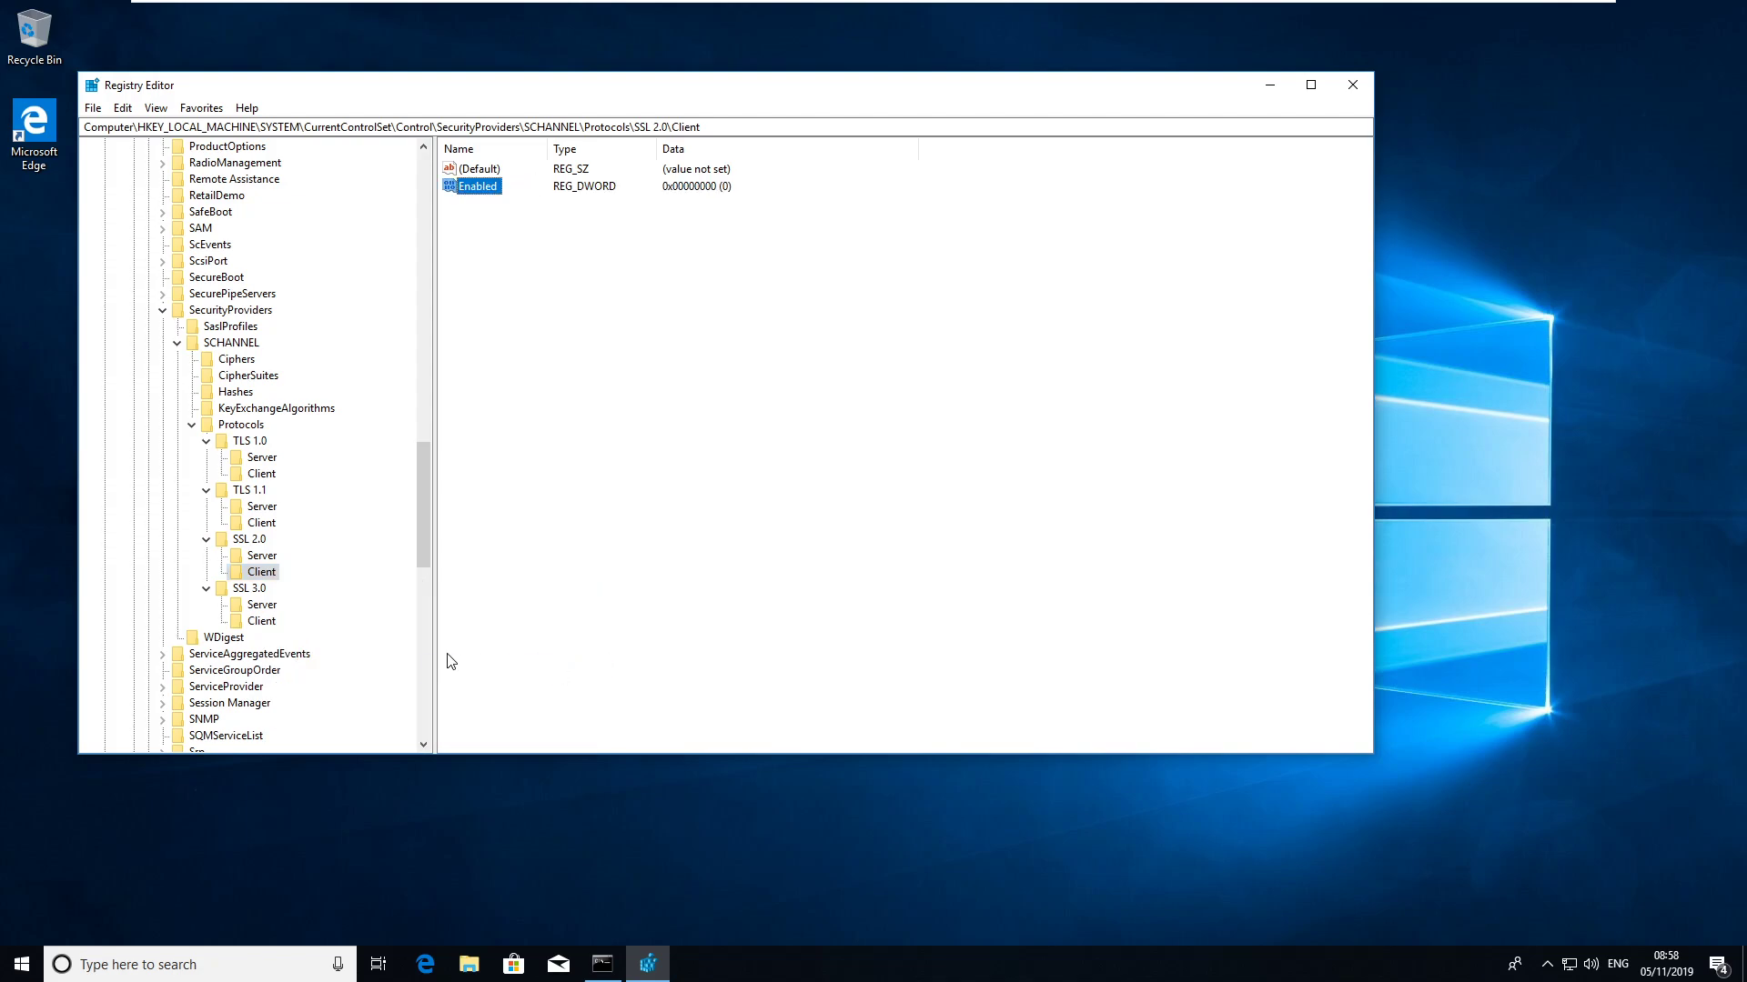
# Add an Enabled DWORD (32-bit) value, left at 0, under the SSL 3.0 Server and Client keys.
pyautogui.click(273, 606)
pyautogui.rightClick(273, 605)
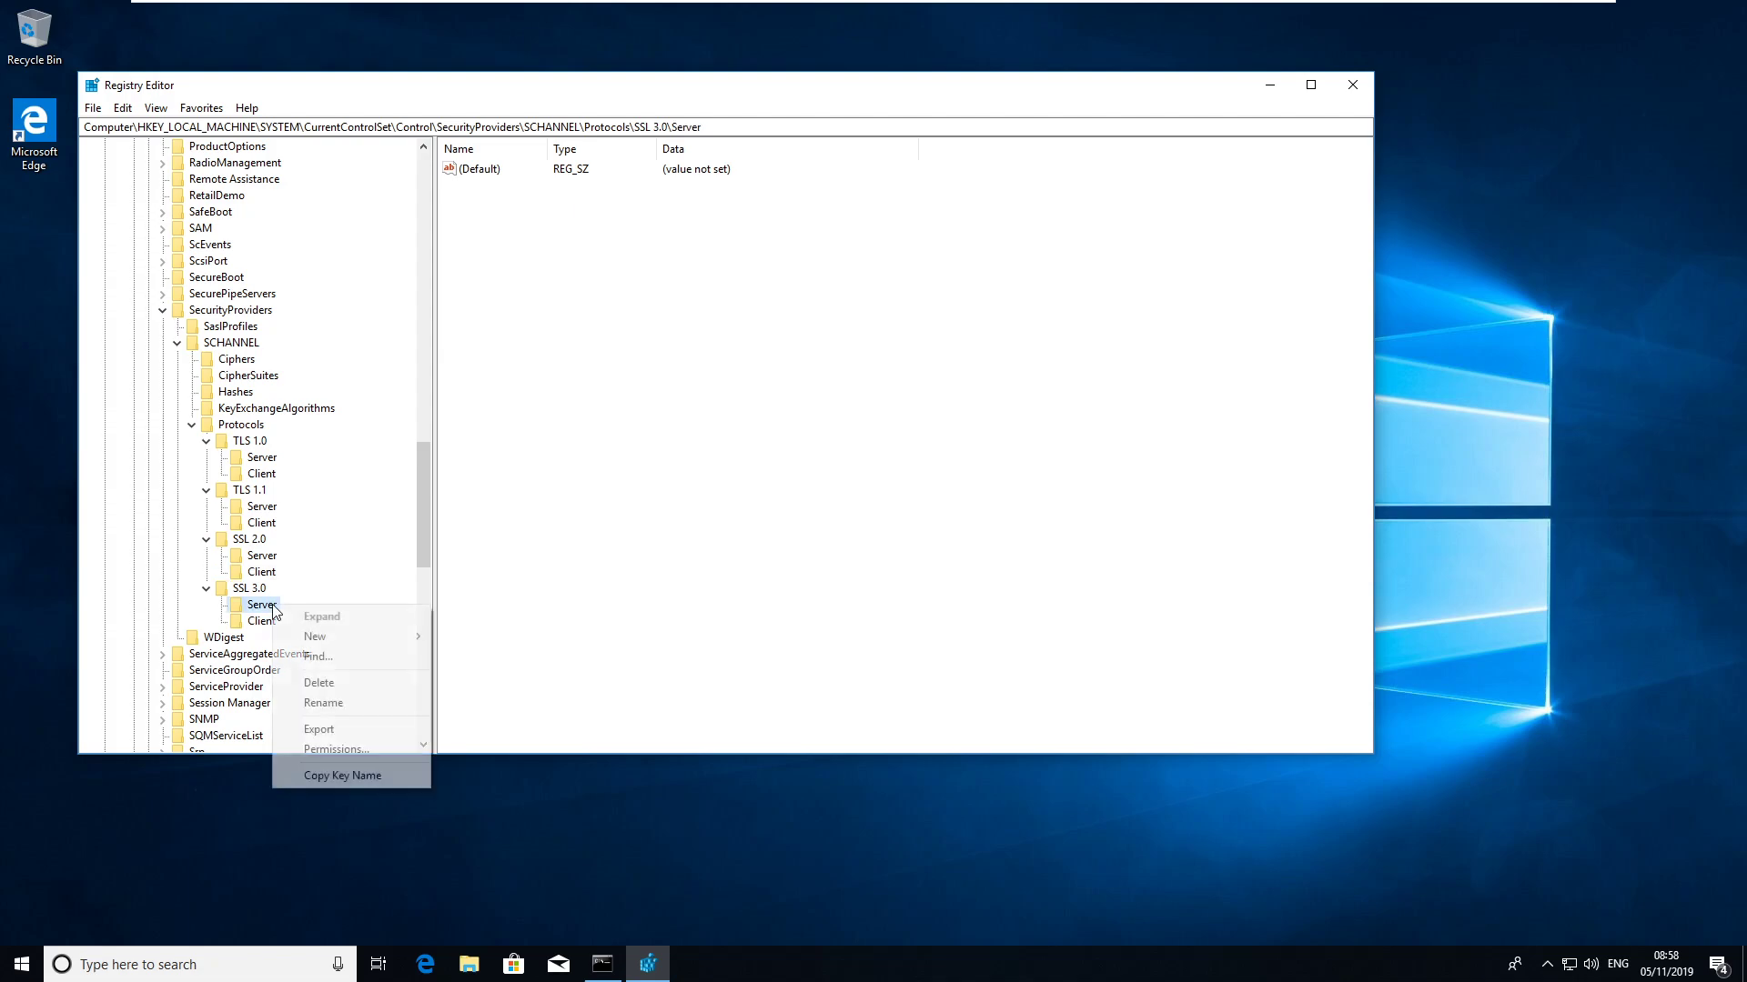
pyautogui.moveTo(314, 646)
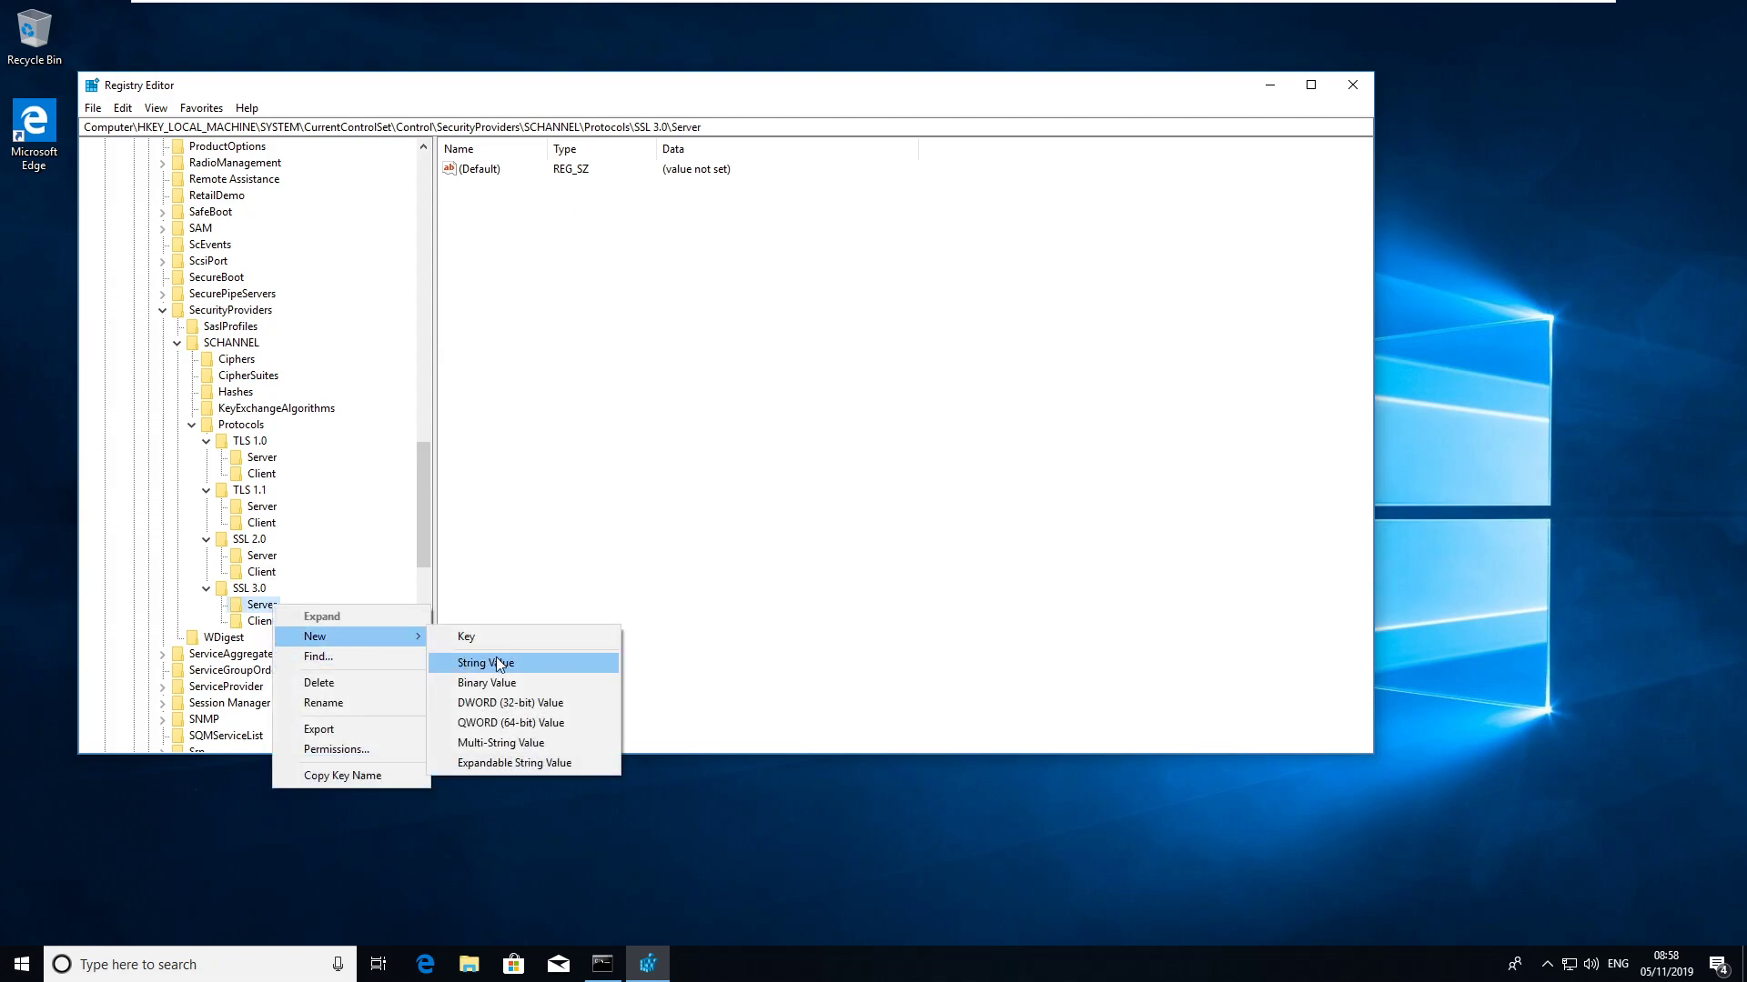
pyautogui.click(530, 707)
pyautogui.write('Enabled')
pyautogui.press('Return')
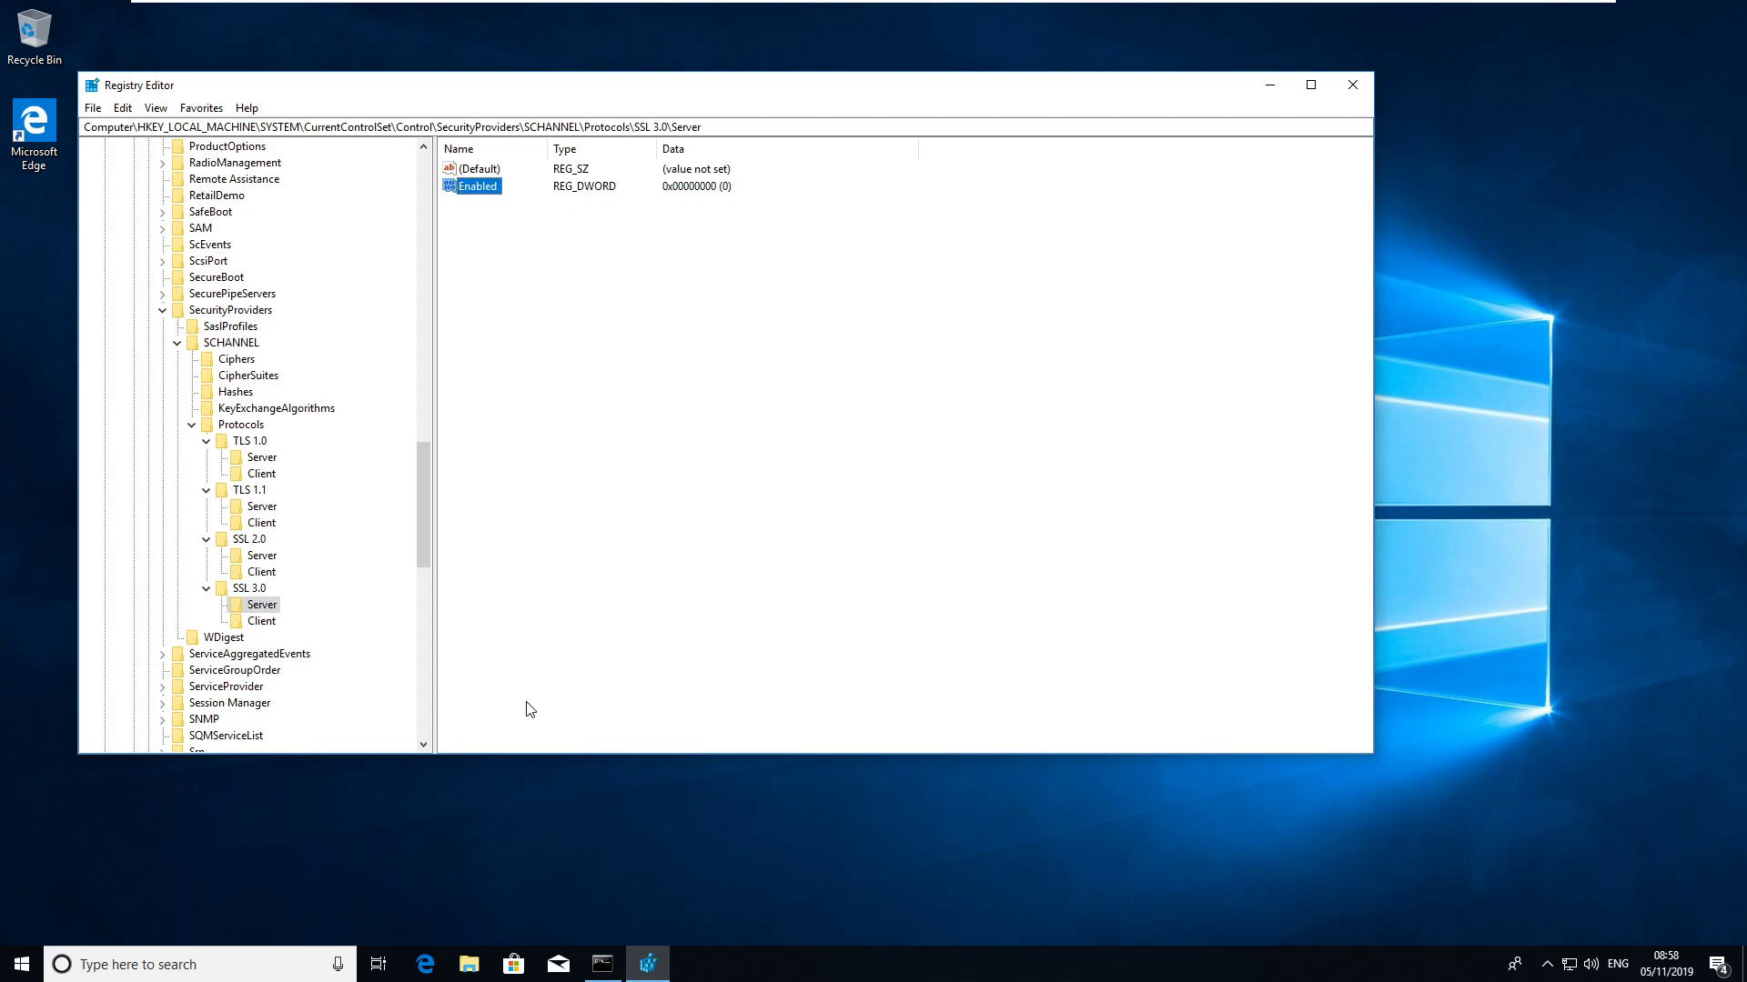
pyautogui.click(268, 620)
pyautogui.rightClick(268, 621)
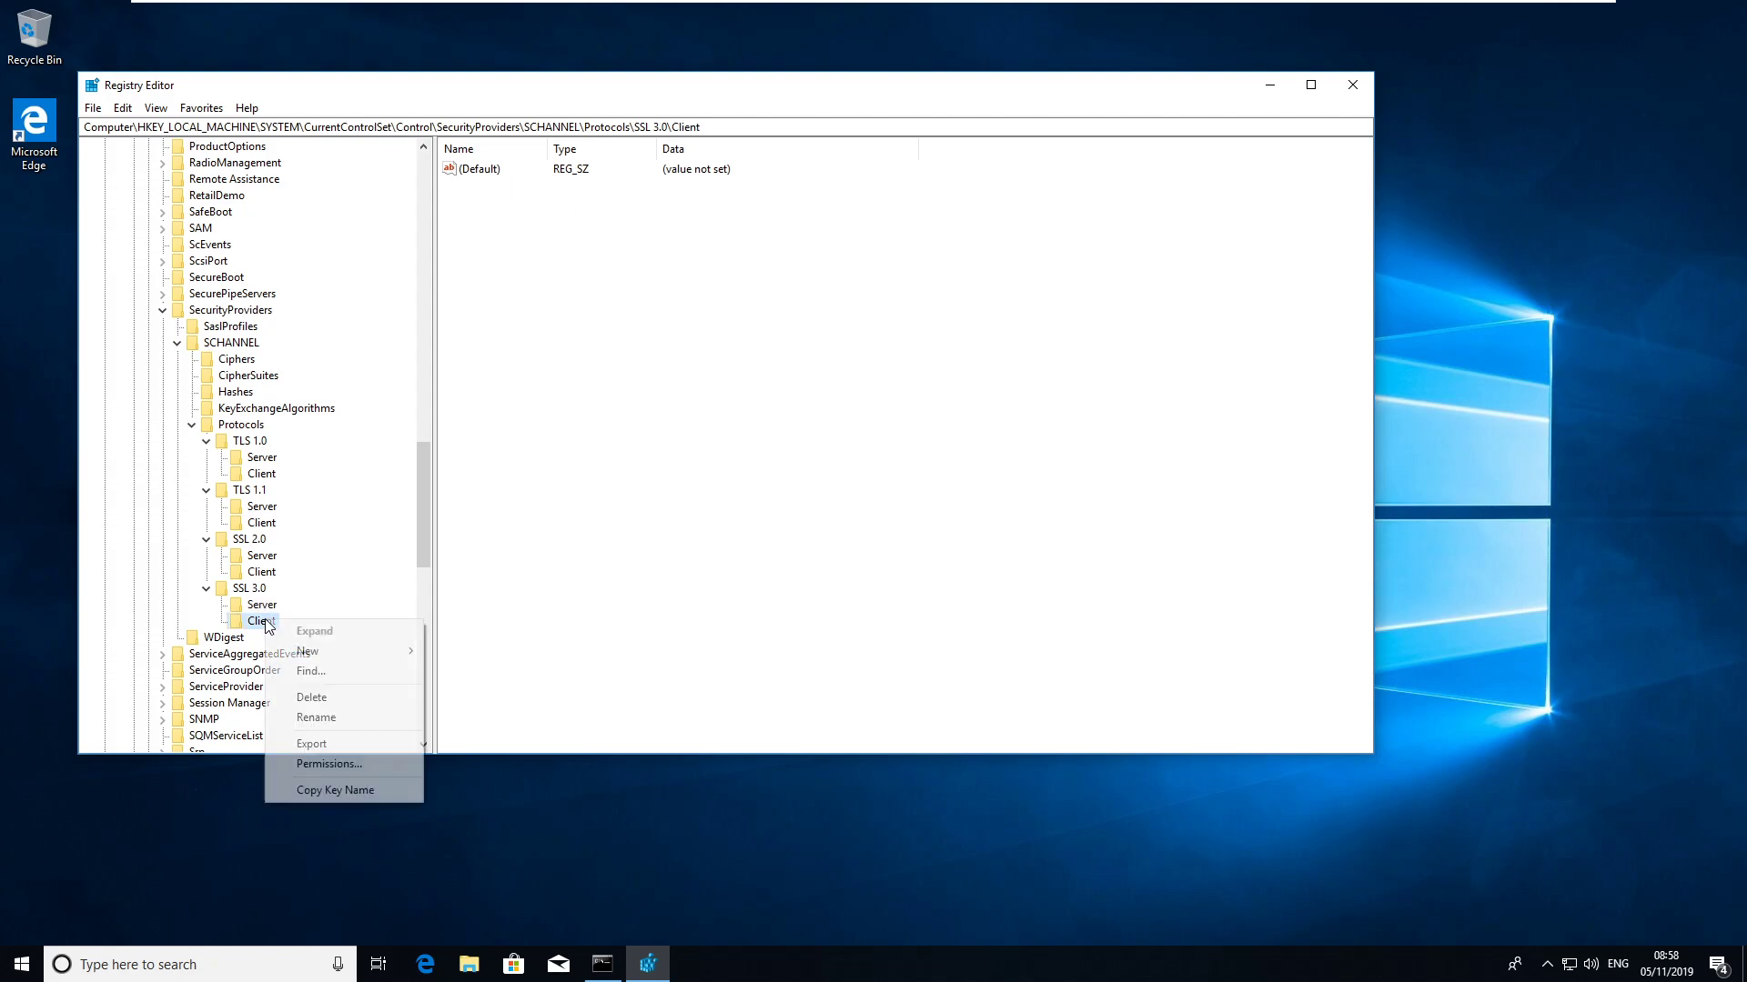
pyautogui.moveTo(346, 649)
pyautogui.click(526, 719)
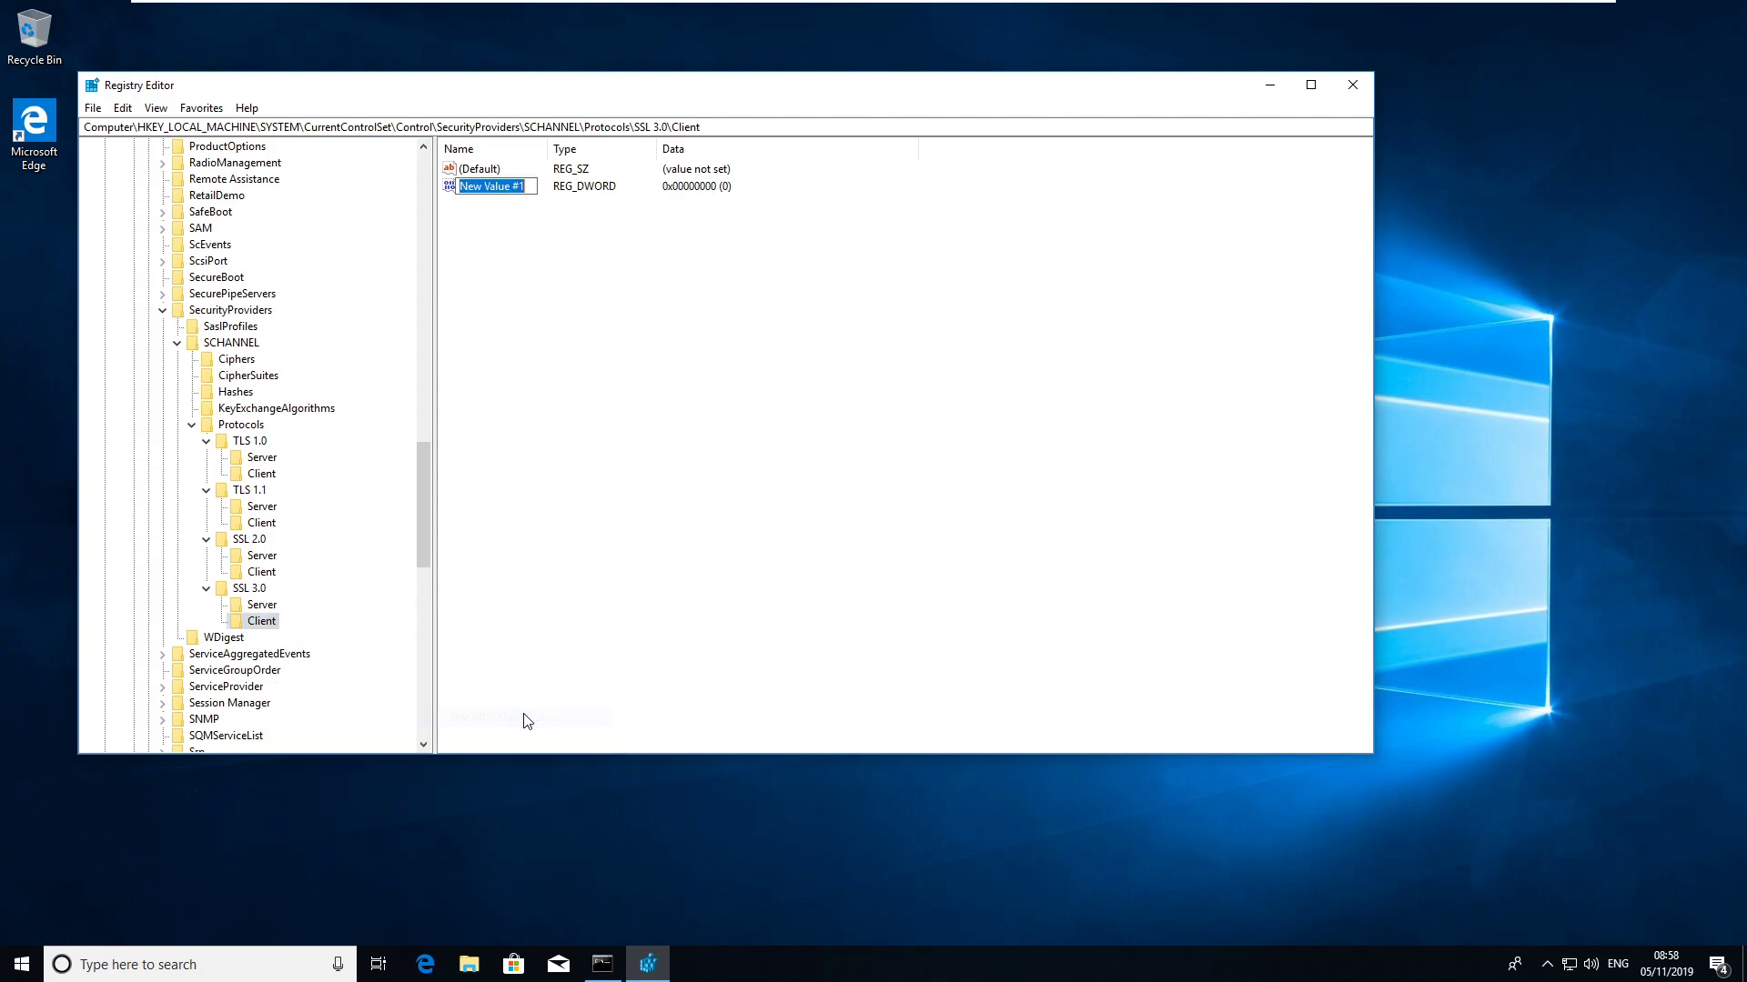
pyautogui.write('Enabled')
pyautogui.press('Return')
# Close Registry Editor and restart Windows from the Start menu's Power options.
pyautogui.click(1352, 84)
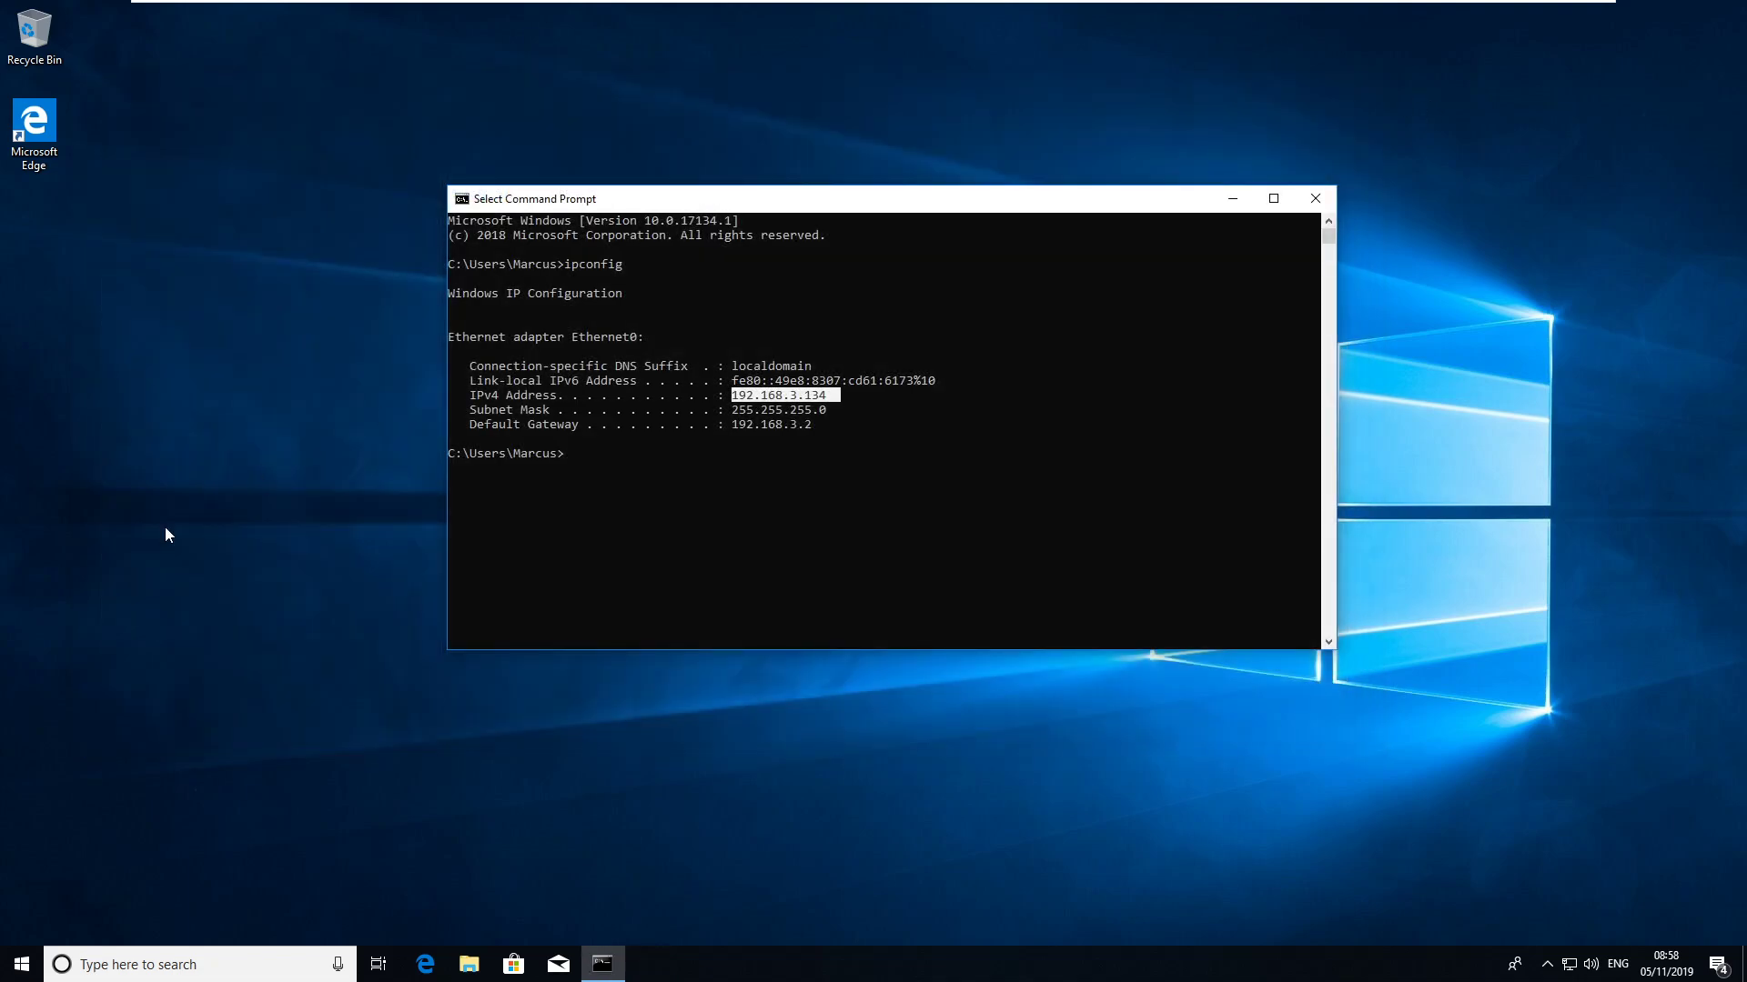
pyautogui.click(36, 952)
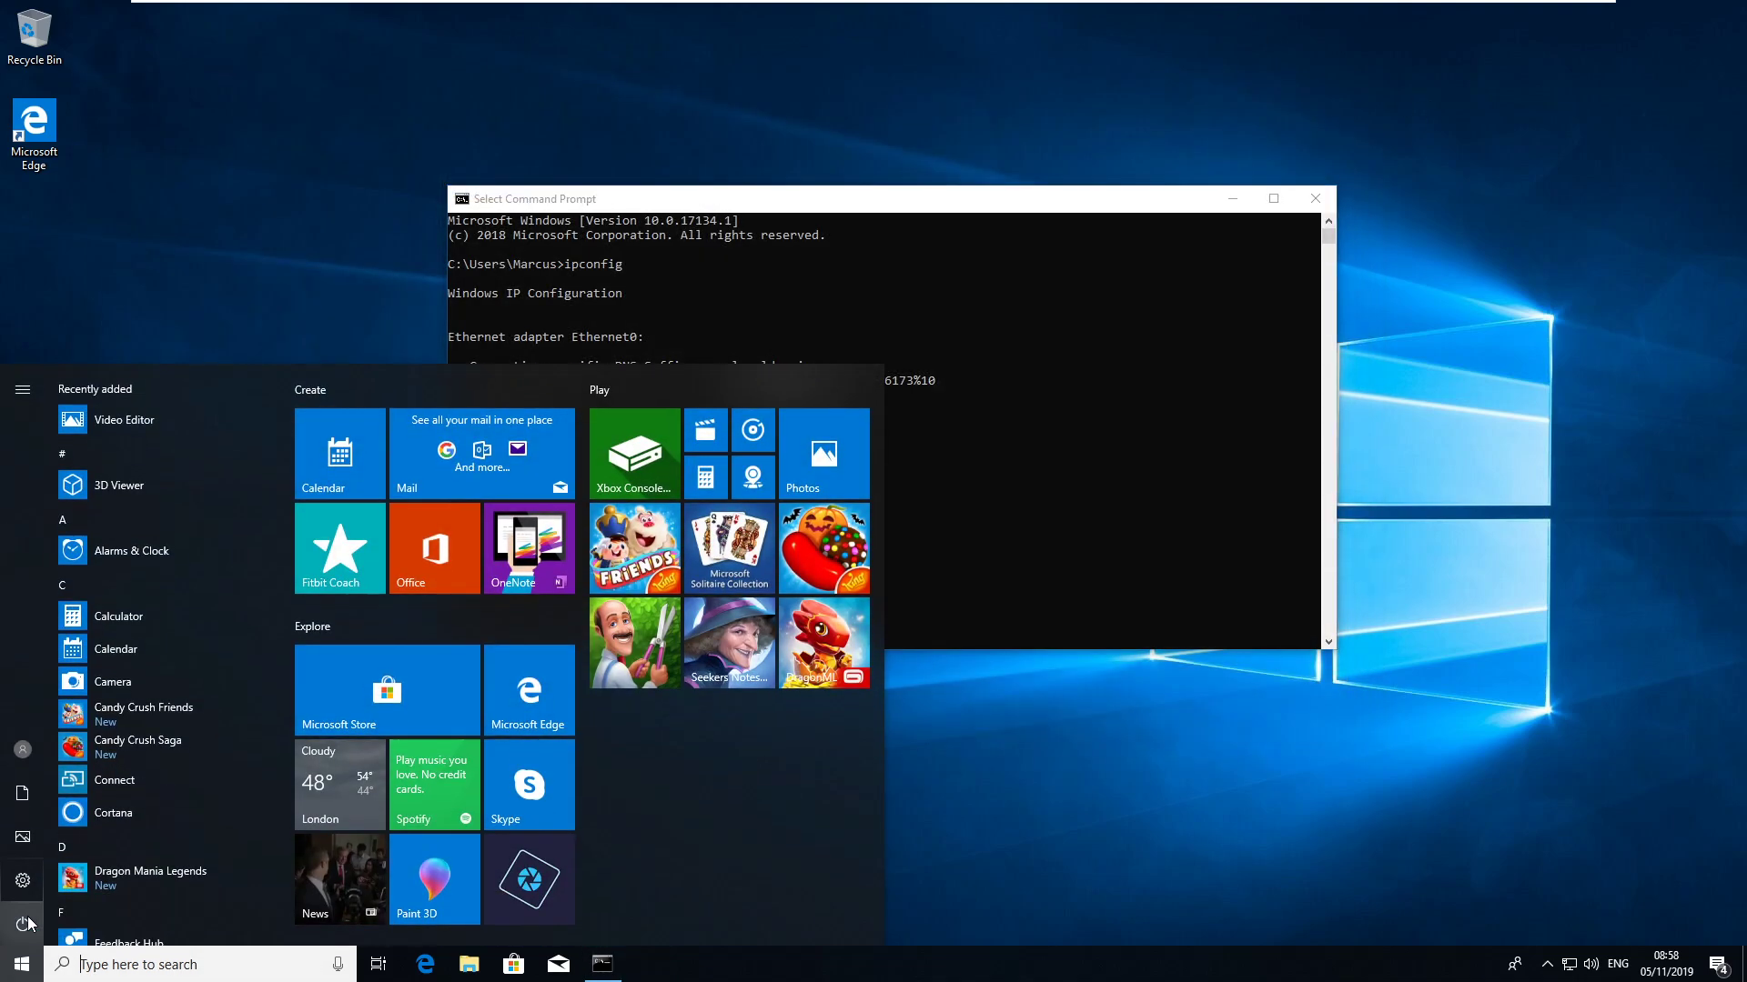
pyautogui.click(23, 924)
pyautogui.click(100, 875)
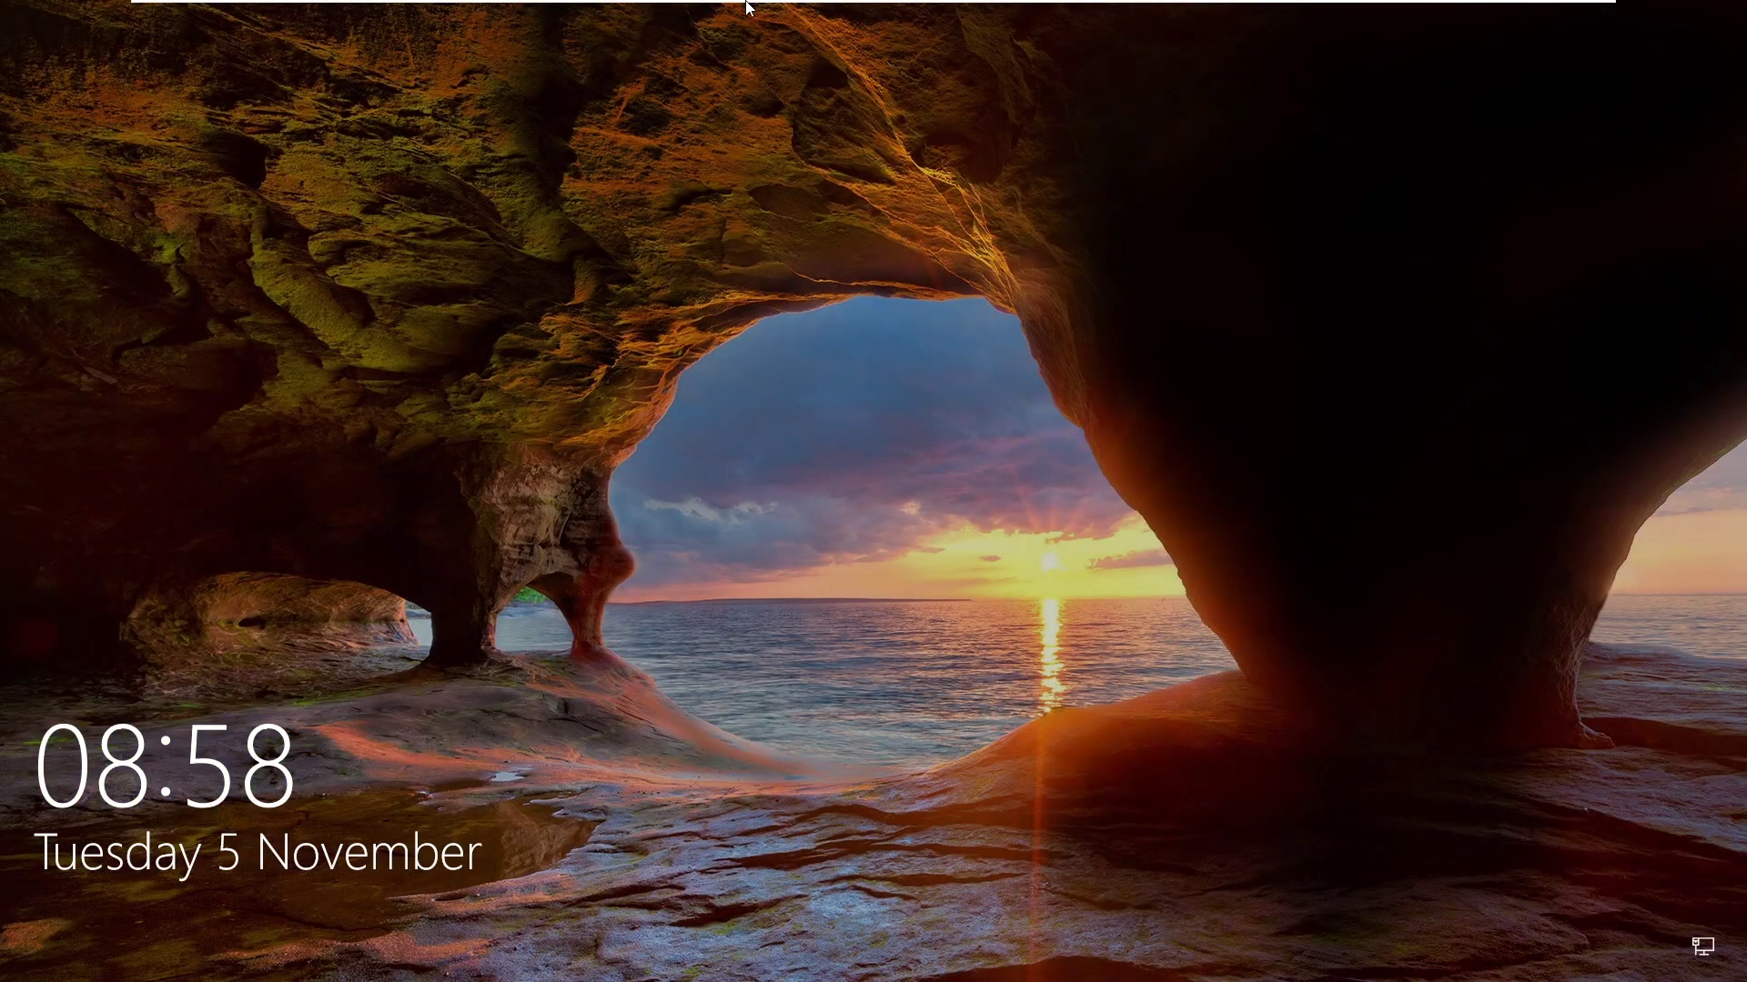
# Switch to the Kali Linux machine and highlight the old scan's TLSv1.1 and TLSv1.0 cipher rows.
pyautogui.moveTo(746, 7)
pyautogui.click(855, 13)
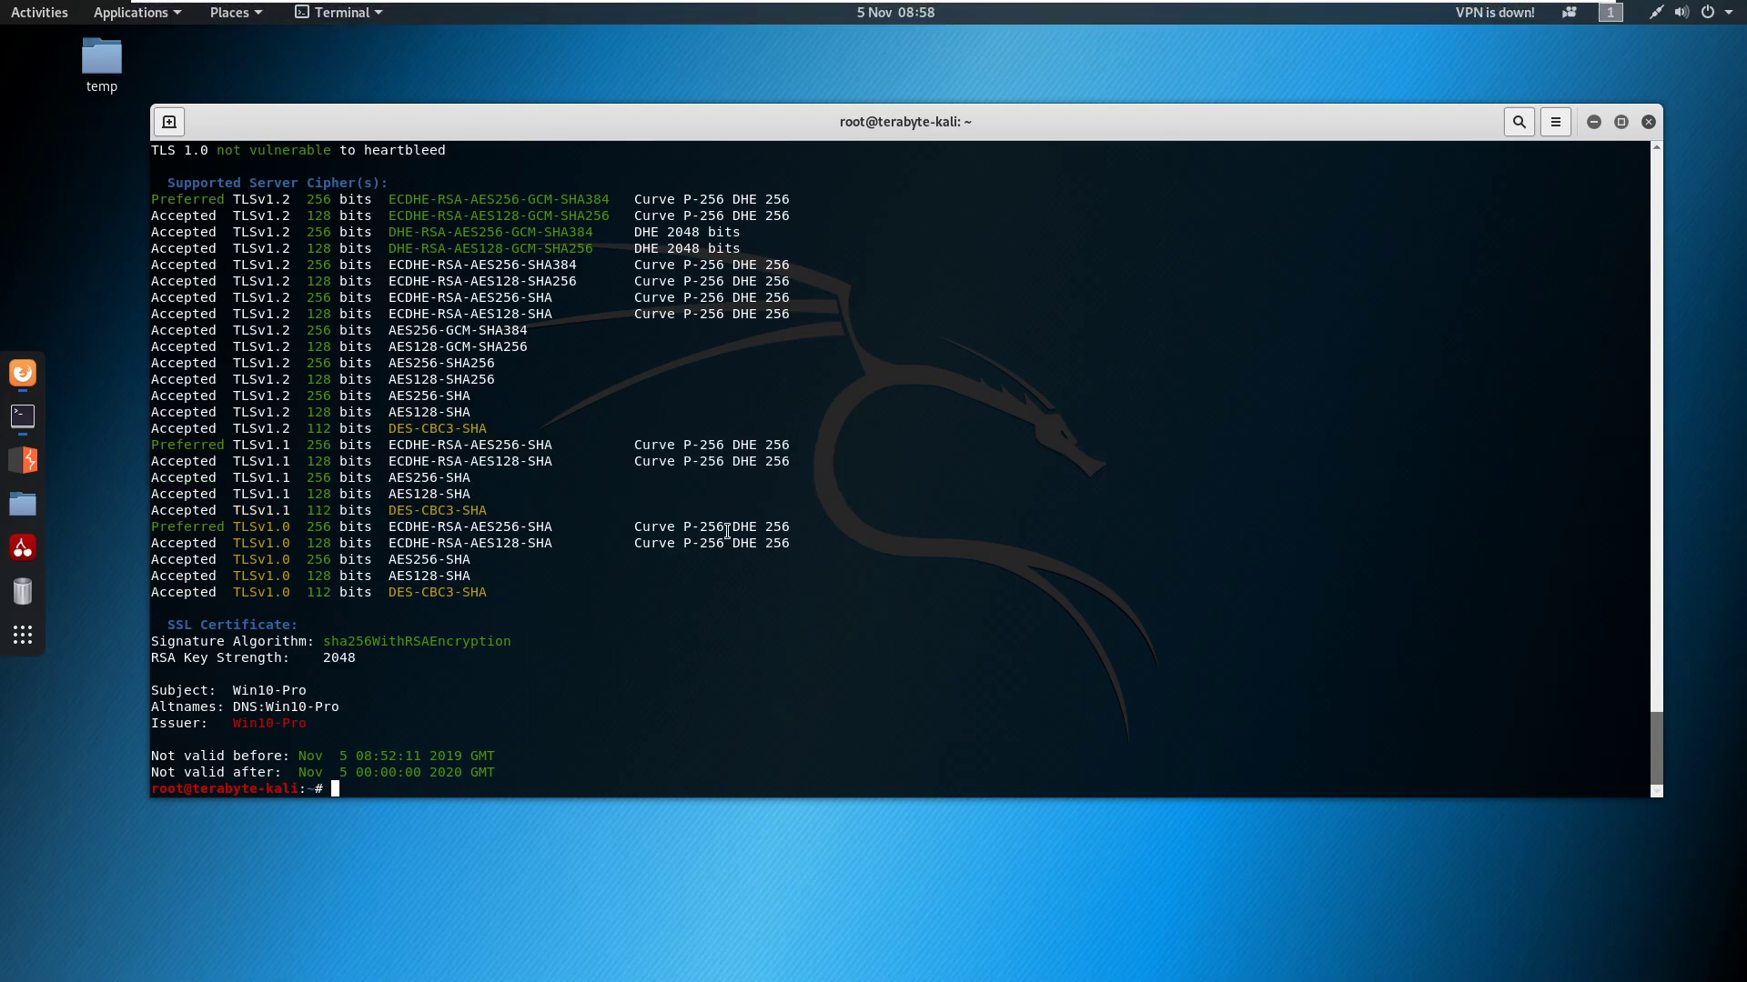
pyautogui.moveTo(153, 443); pyautogui.dragTo(674, 605)
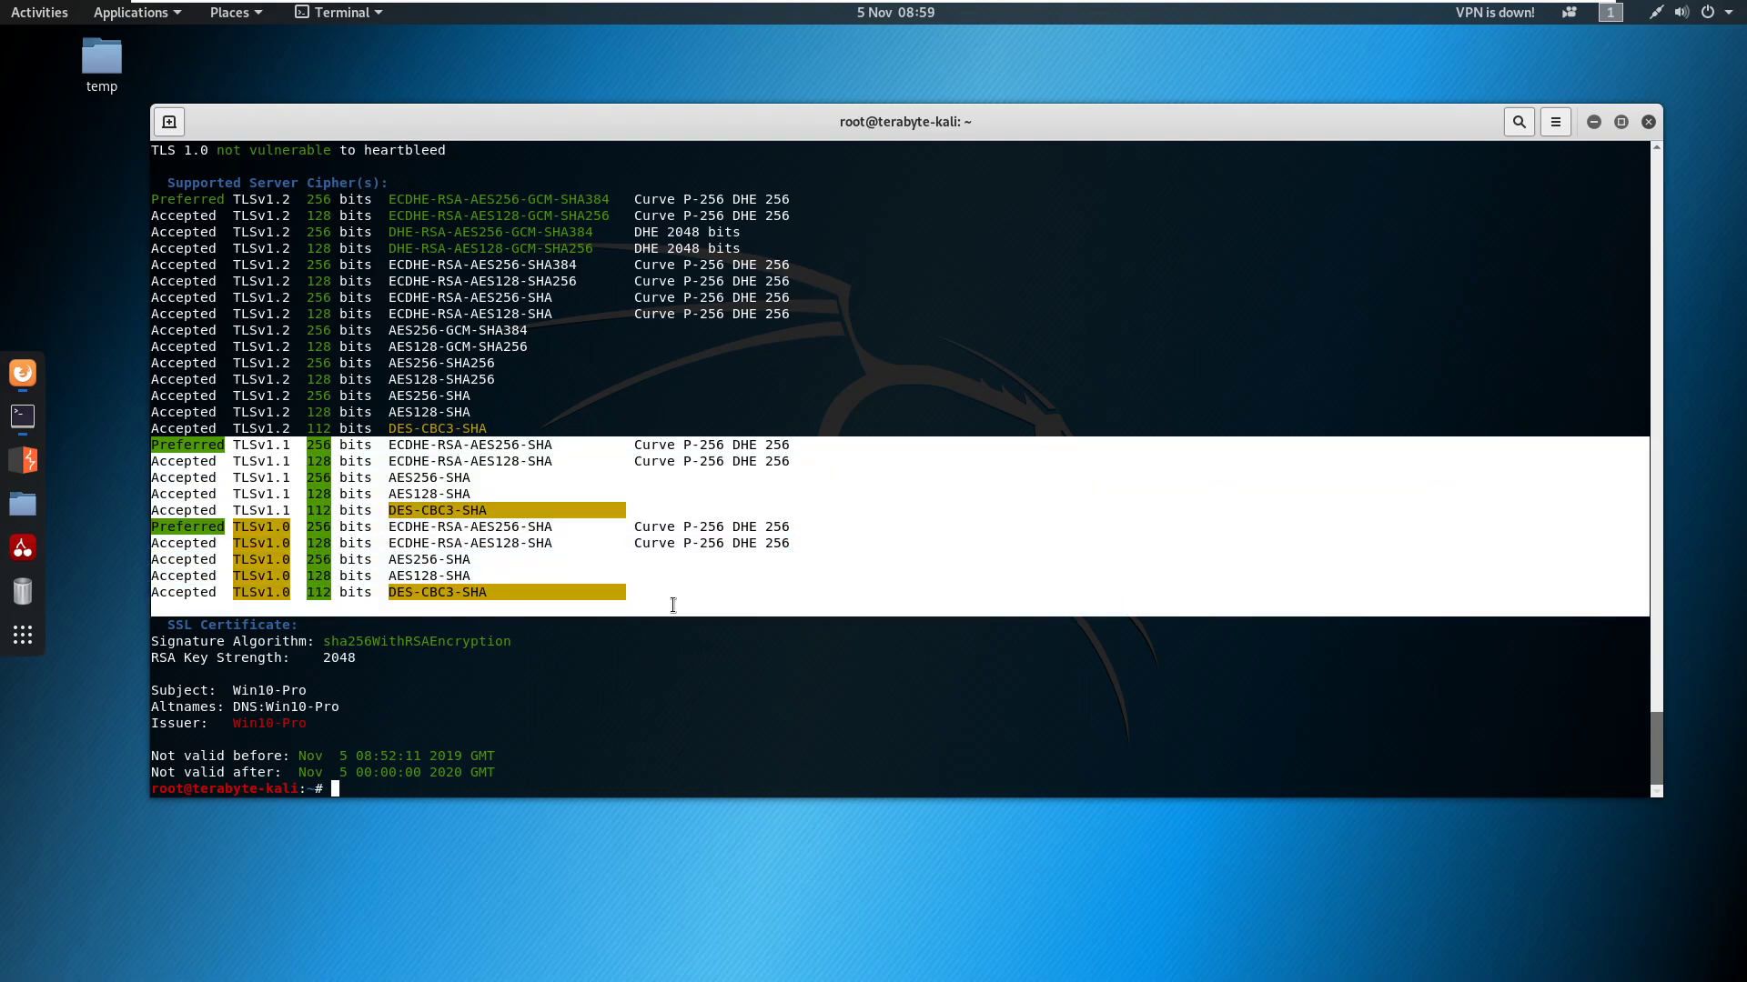
pyautogui.click(694, 648)
# Clear the terminal and rerun the previous sslscan against 192.168.3.134.
pyautogui.press('Return')
pyautogui.press('Return')
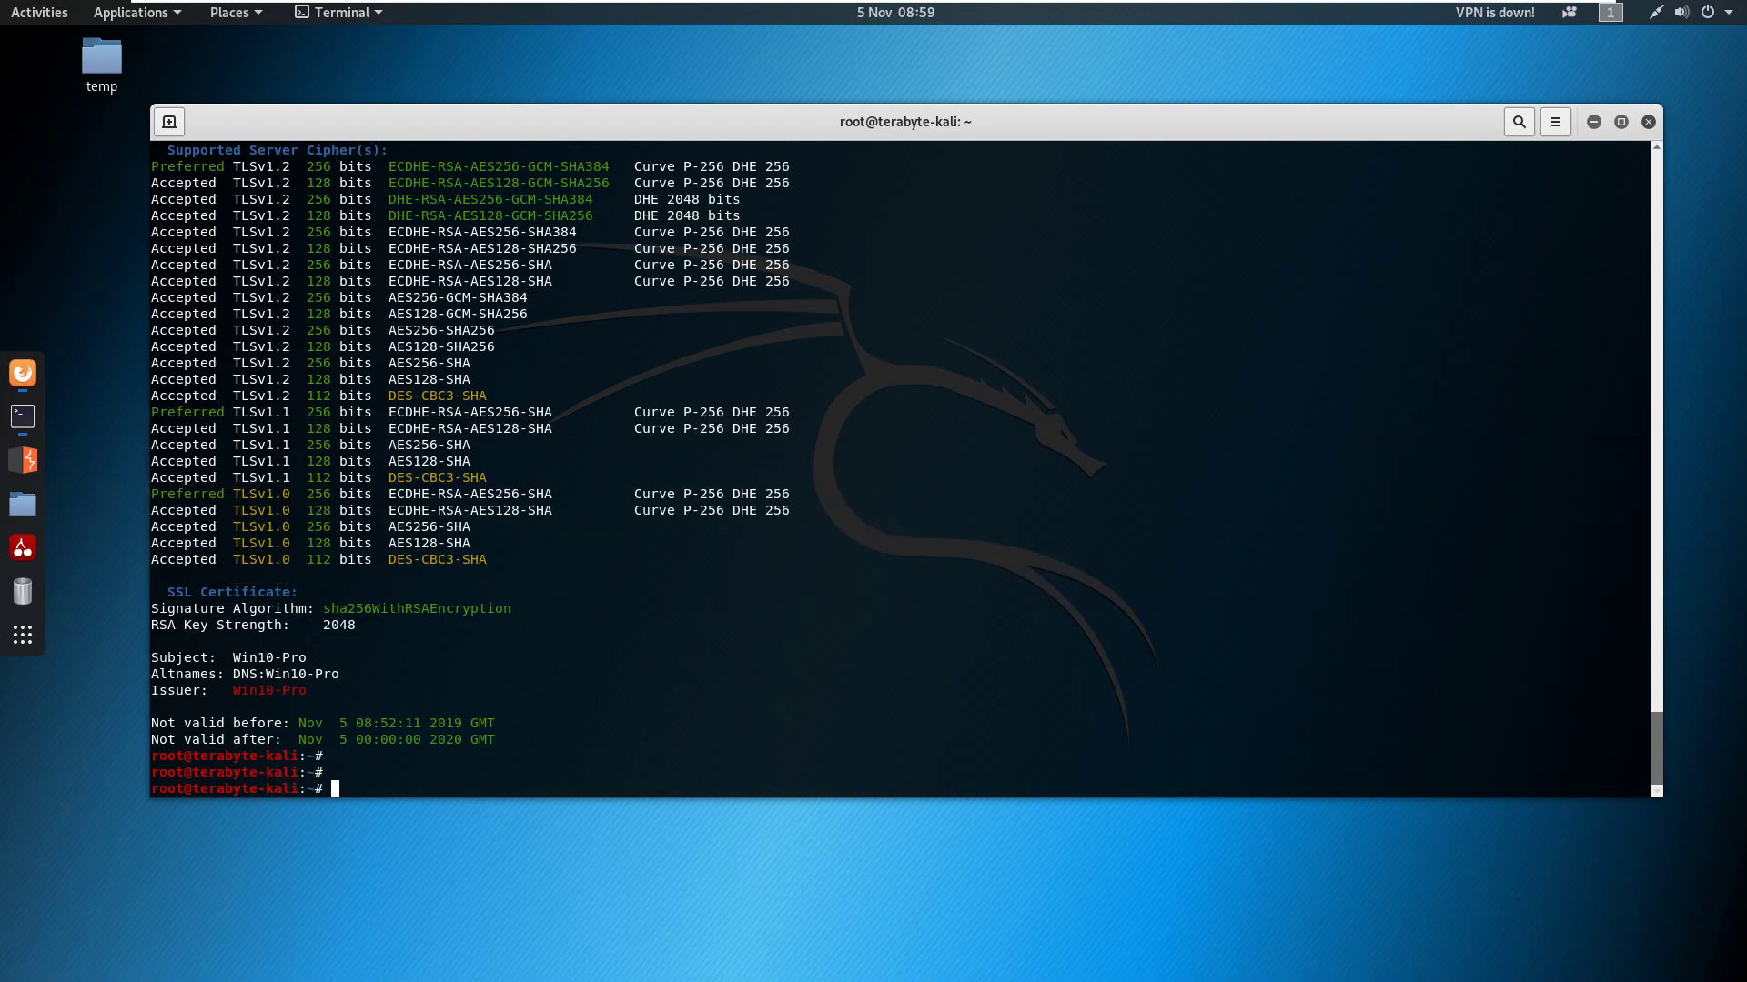
pyautogui.hotkey('ctrl', 'l')
pyautogui.press('Up')
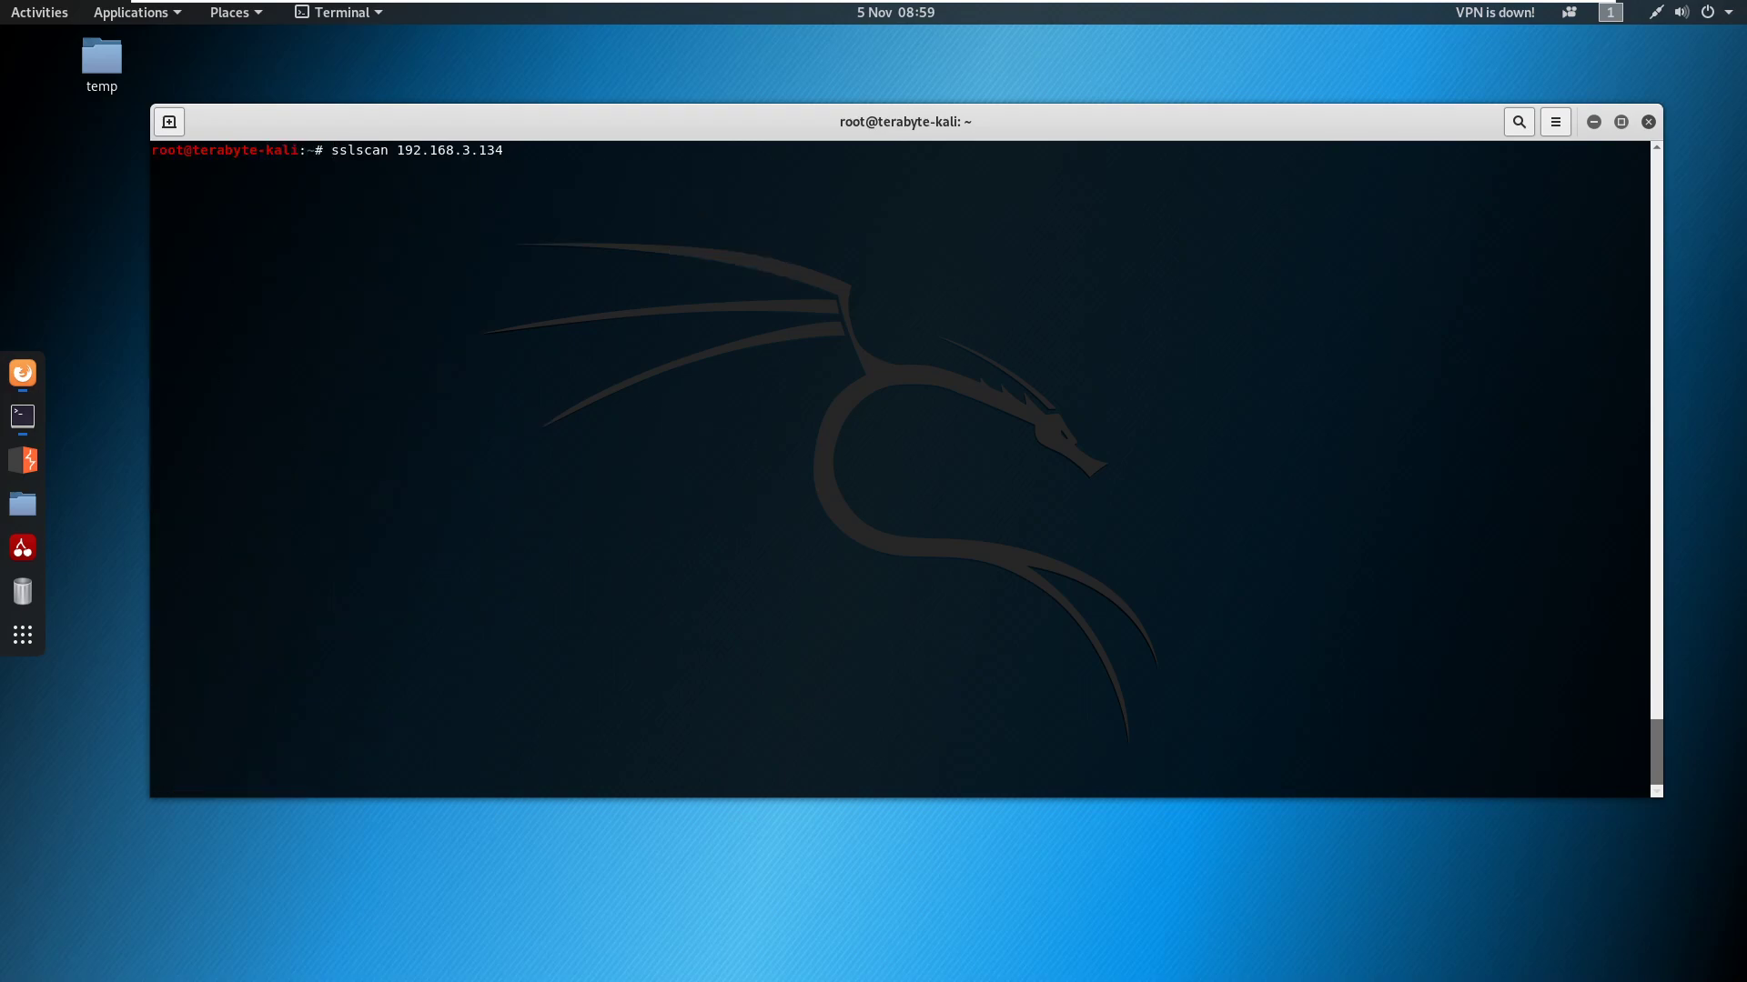
pyautogui.press('Return')
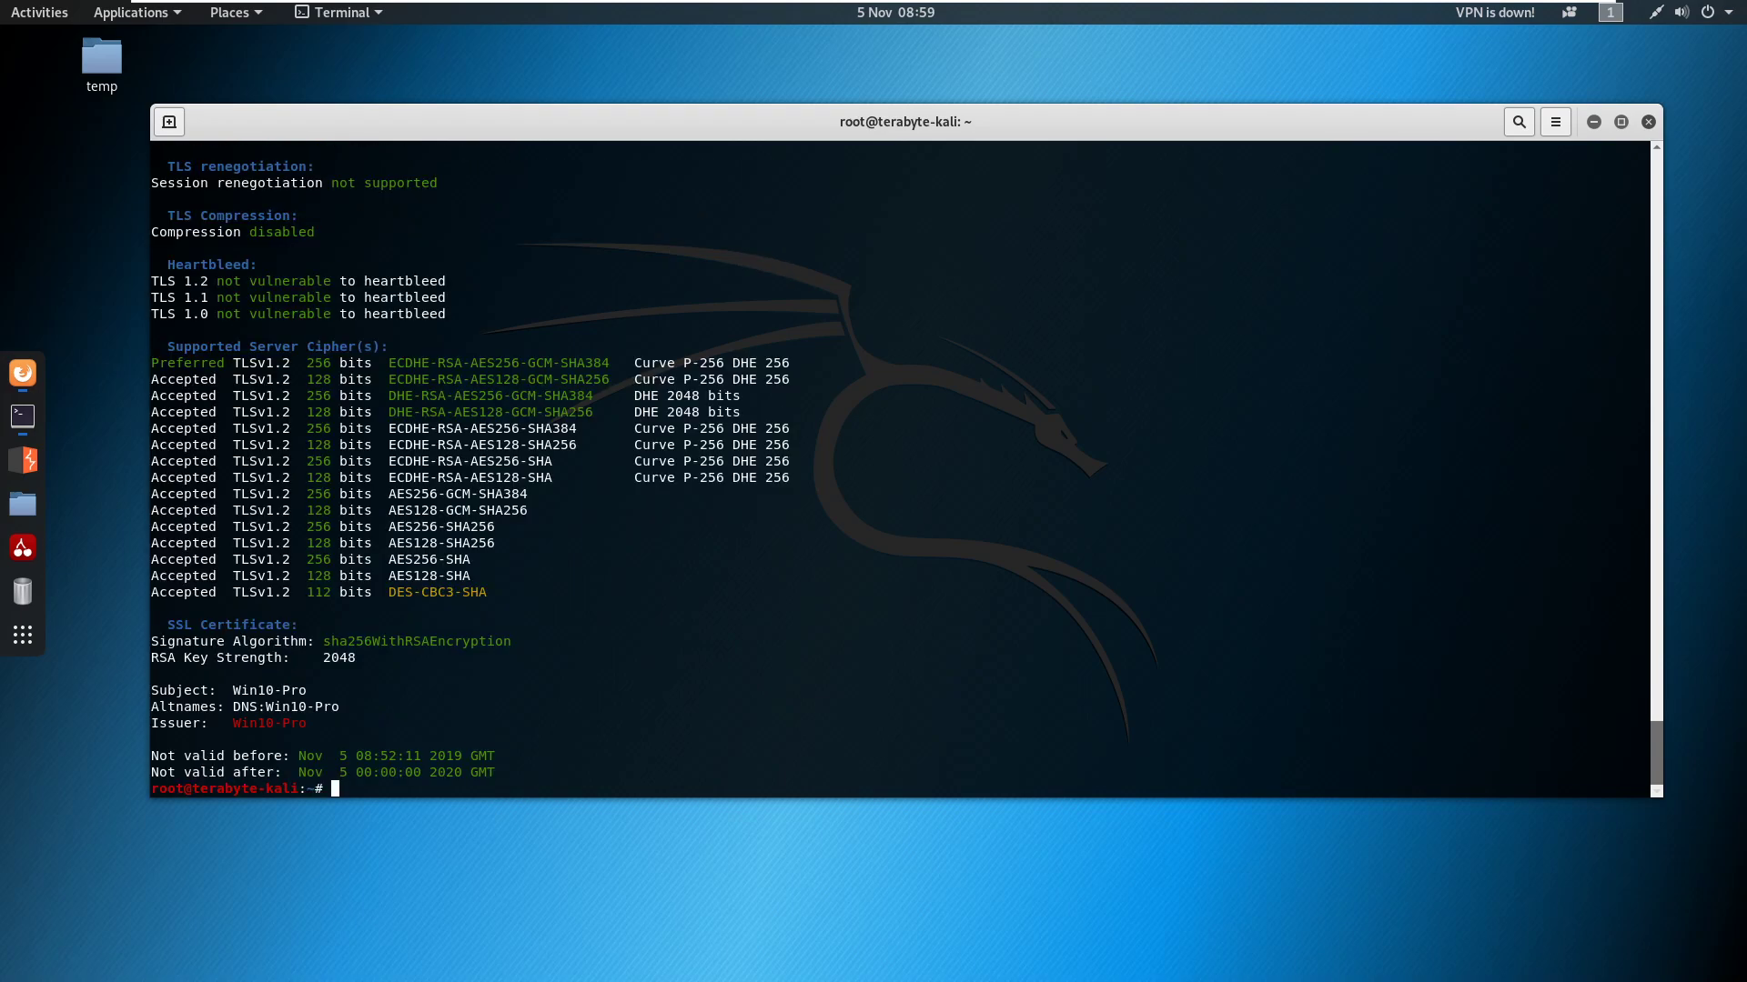